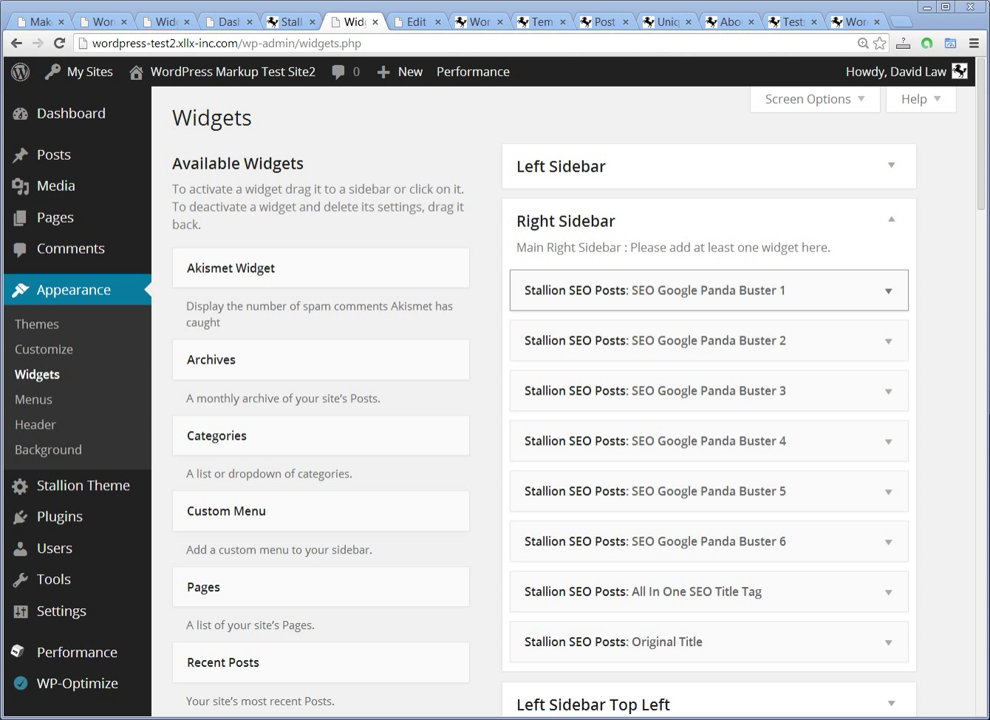
Step: Review the Link Anchor Text AIOSEO Priority choices in the SEO Google Panda Buster 1 widget, keep All In One SEO Google Panda Buster 1, and collapse it
click(888, 290)
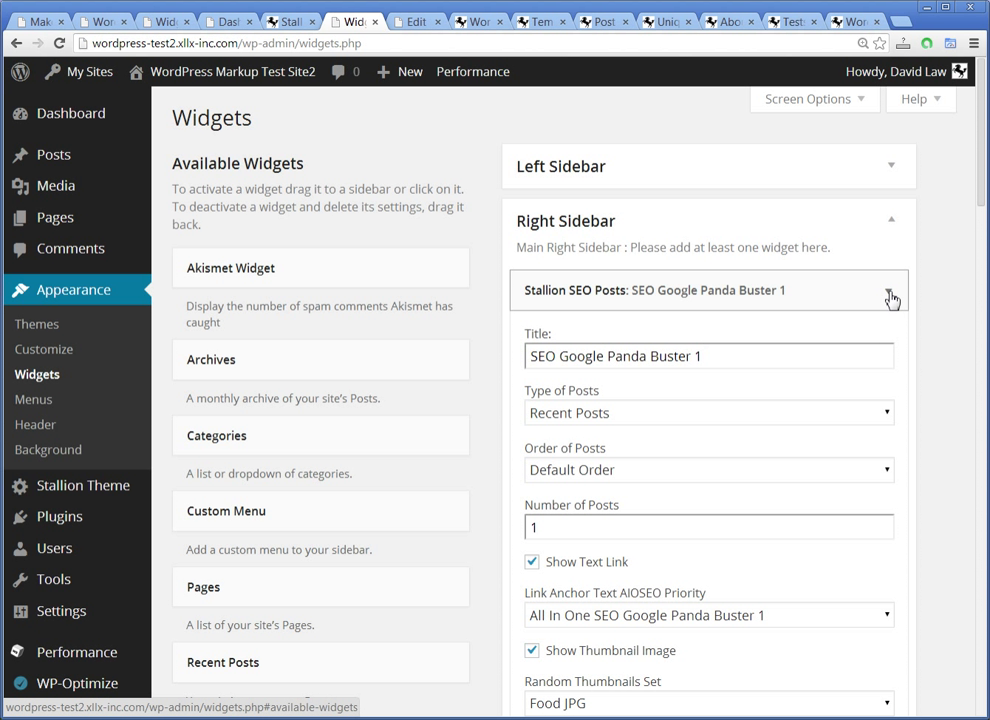
scroll(982, 185, down, 3)
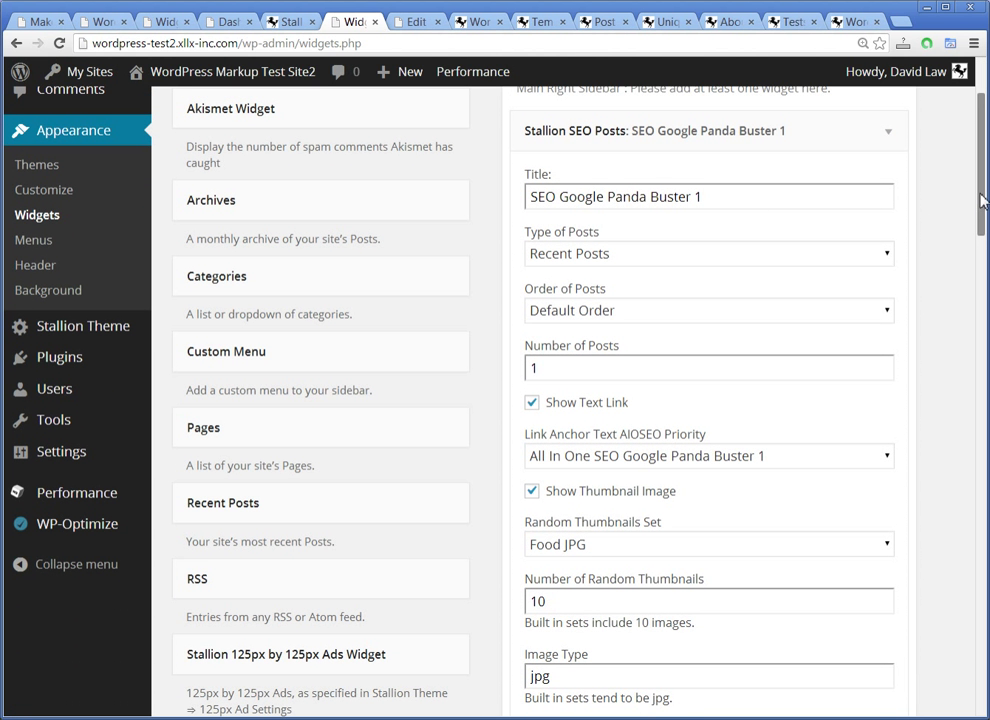
drag(980, 200, 981, 215)
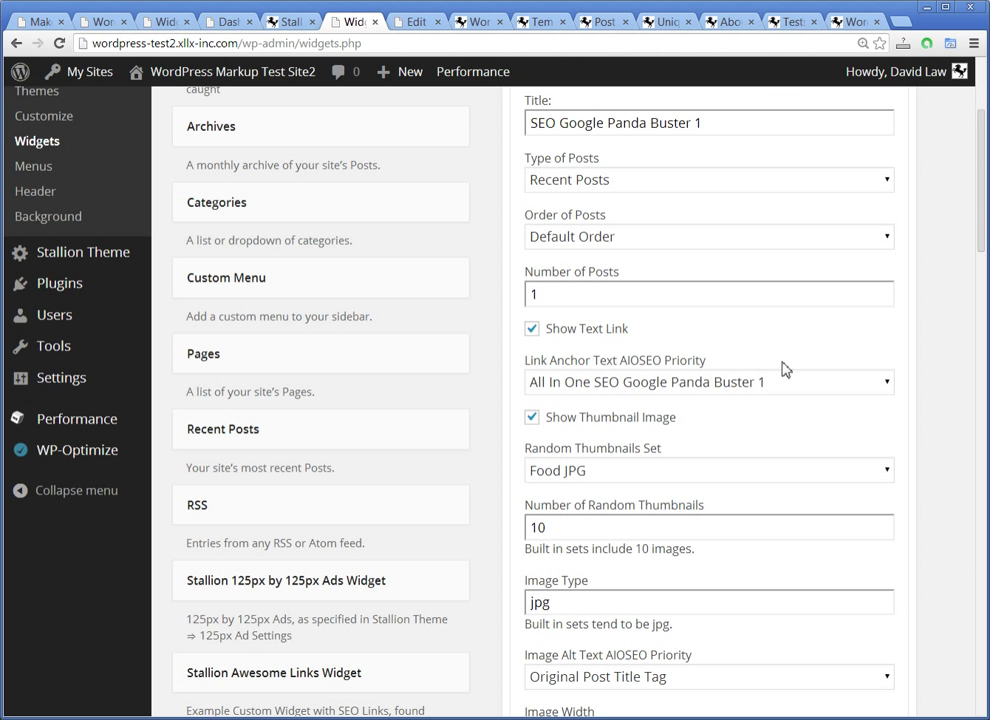
click(757, 389)
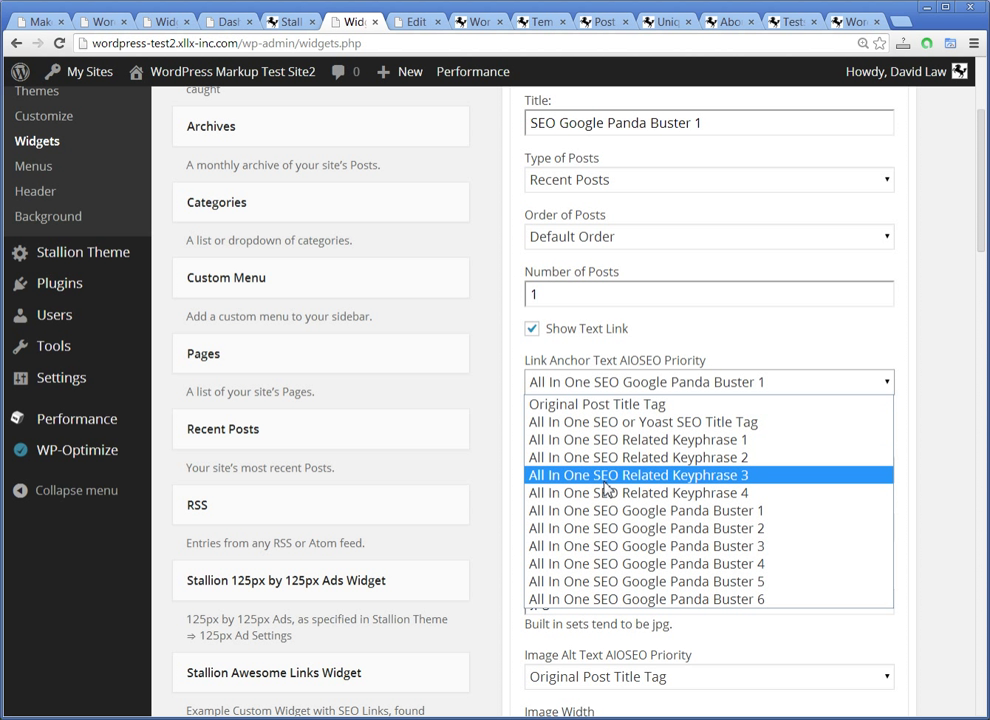
click(760, 516)
scroll(944, 365, up, 2)
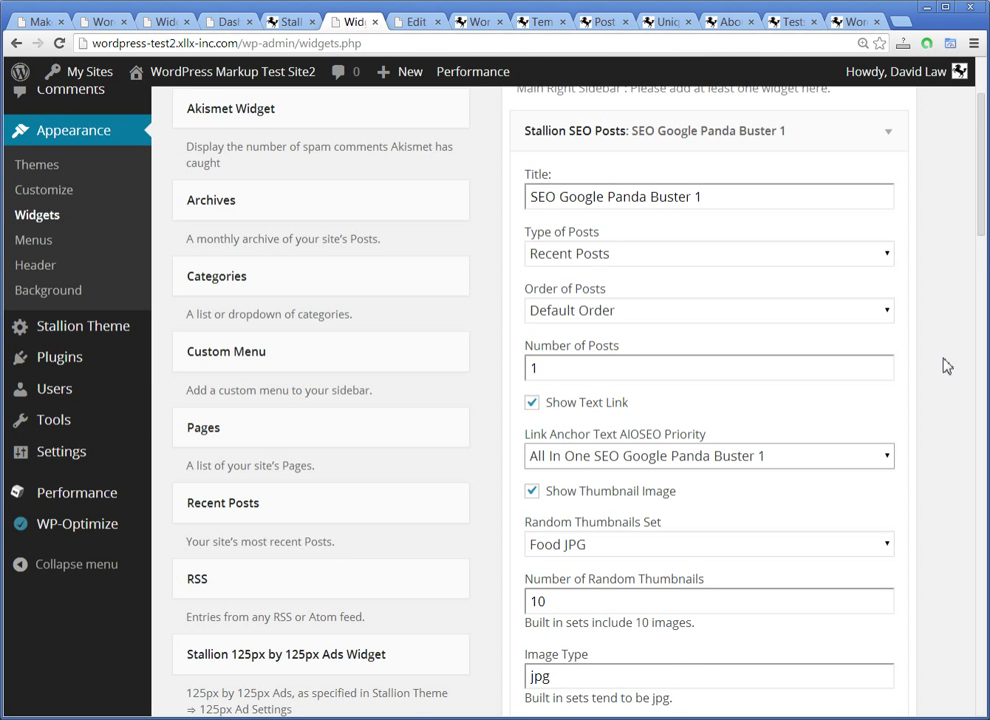
click(886, 208)
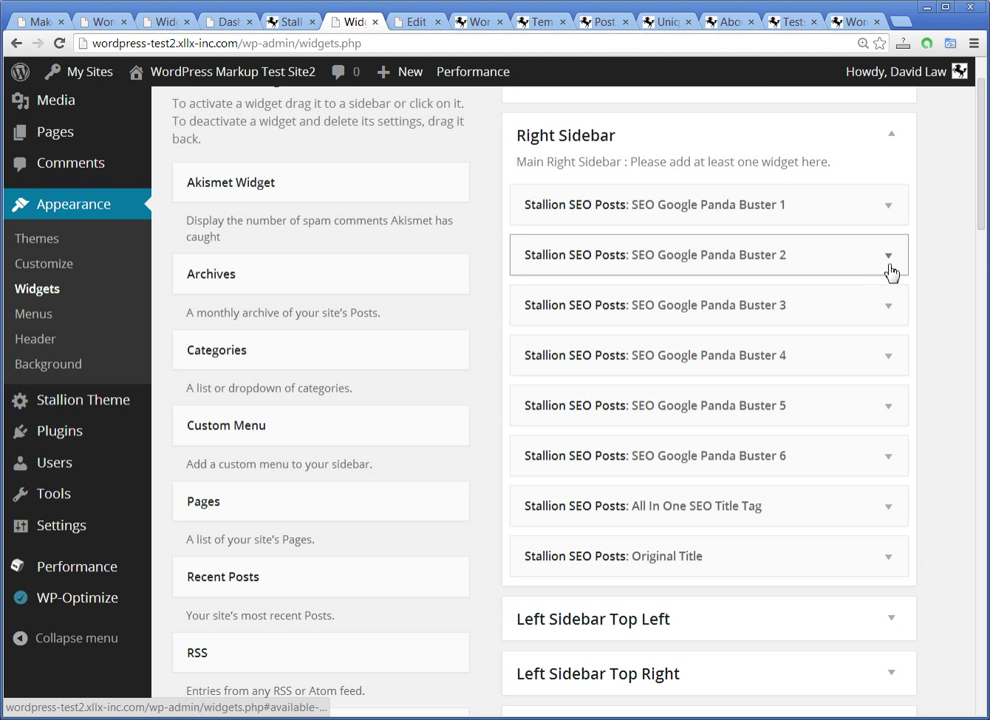
Step: Check the link anchor text settings of the SEO Google Panda Buster 2 and SEO Google Panda Buster 6 widgets, collapsing each one
click(888, 256)
scroll(897, 451, down, 1)
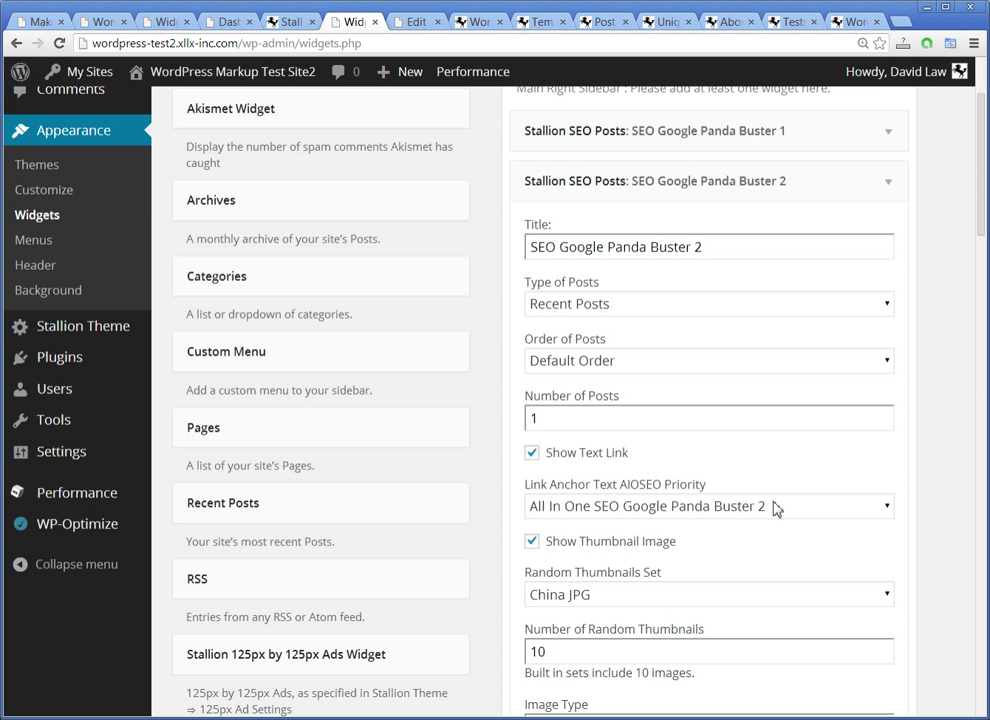
click(890, 185)
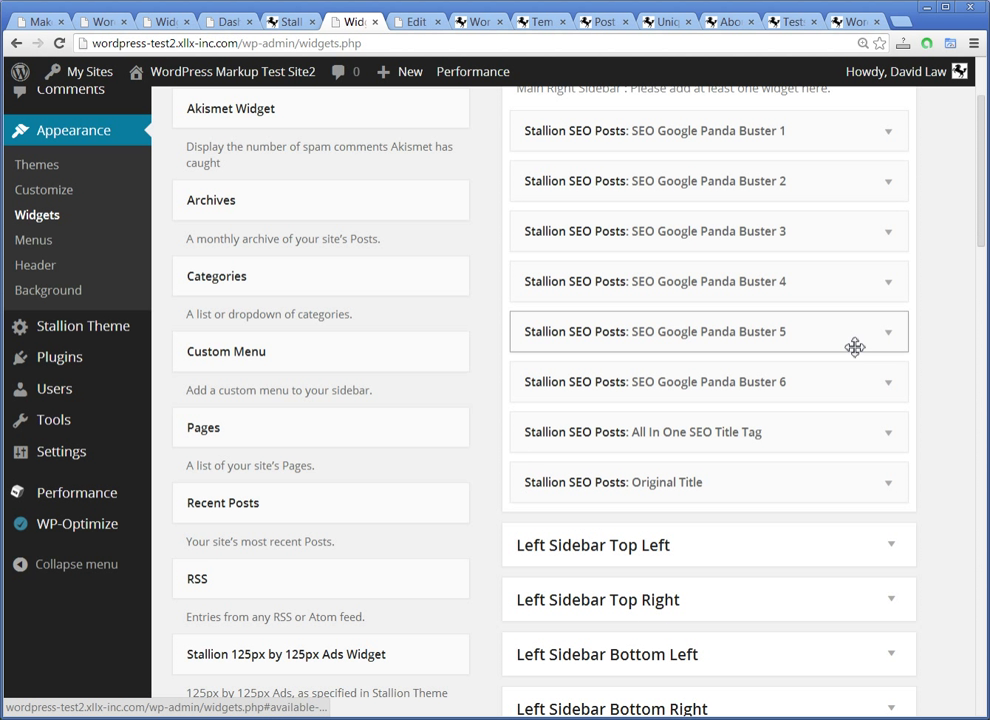
click(815, 387)
scroll(717, 515, down, 1)
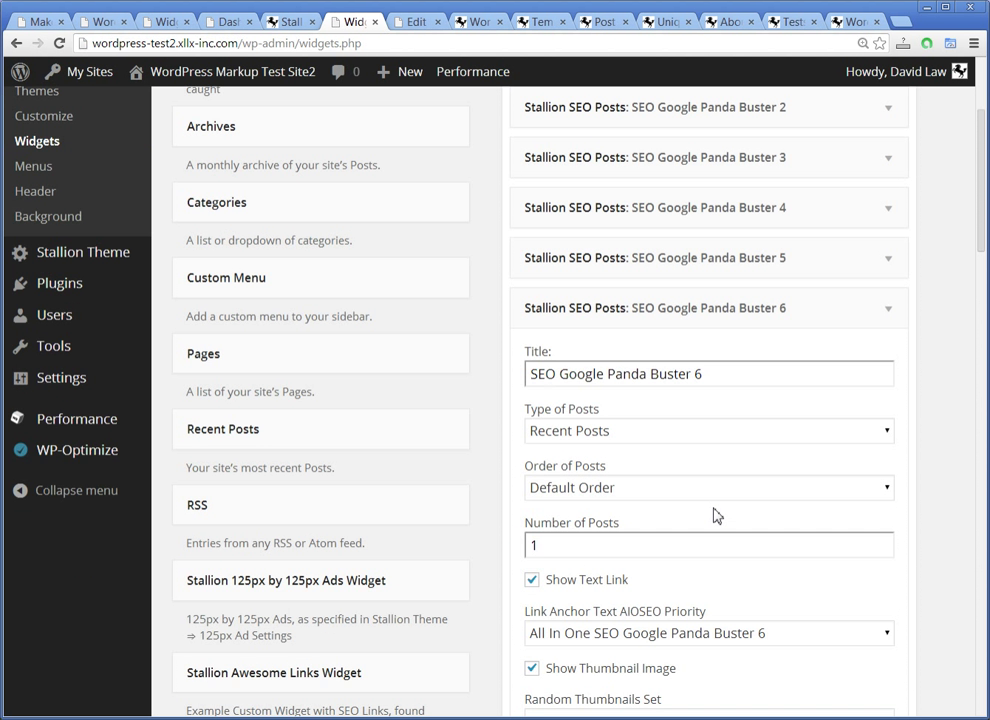
scroll(717, 515, down, 2)
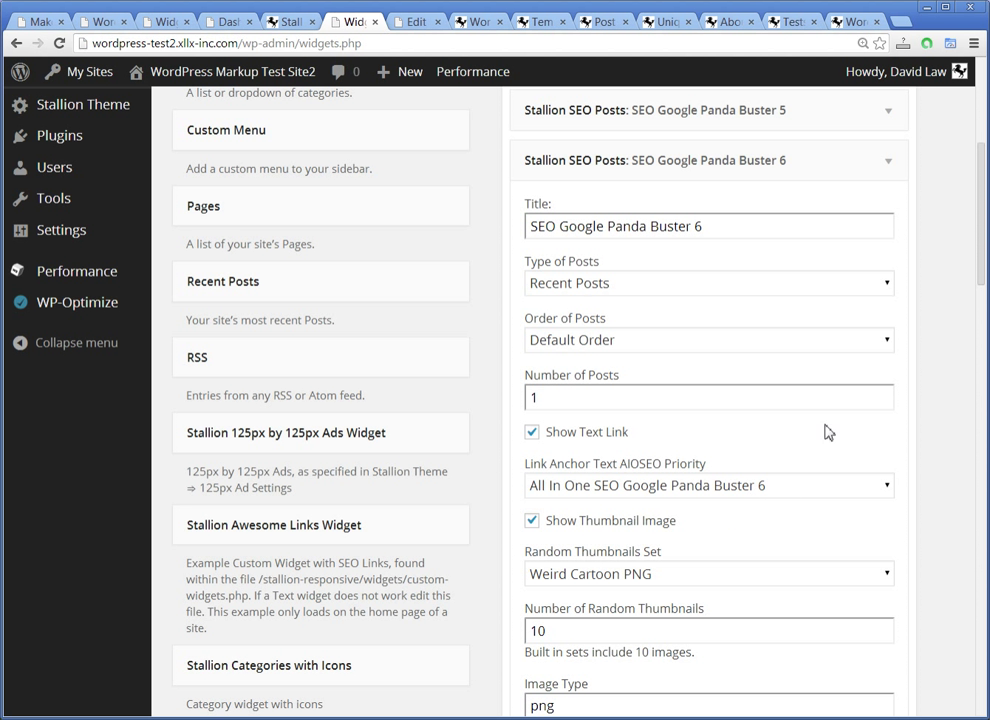
click(886, 162)
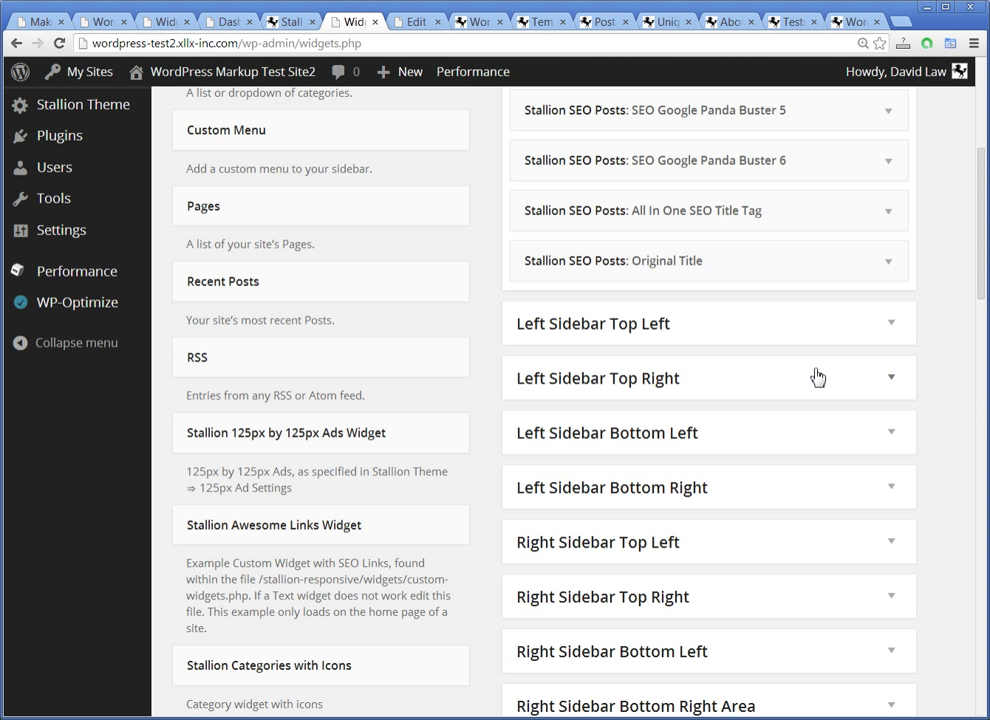
Step: Review the link anchor text priority choices in the All In One SEO Title Tag widget without changing them, and collapse the widget
scroll(850, 360, up, 1)
click(886, 288)
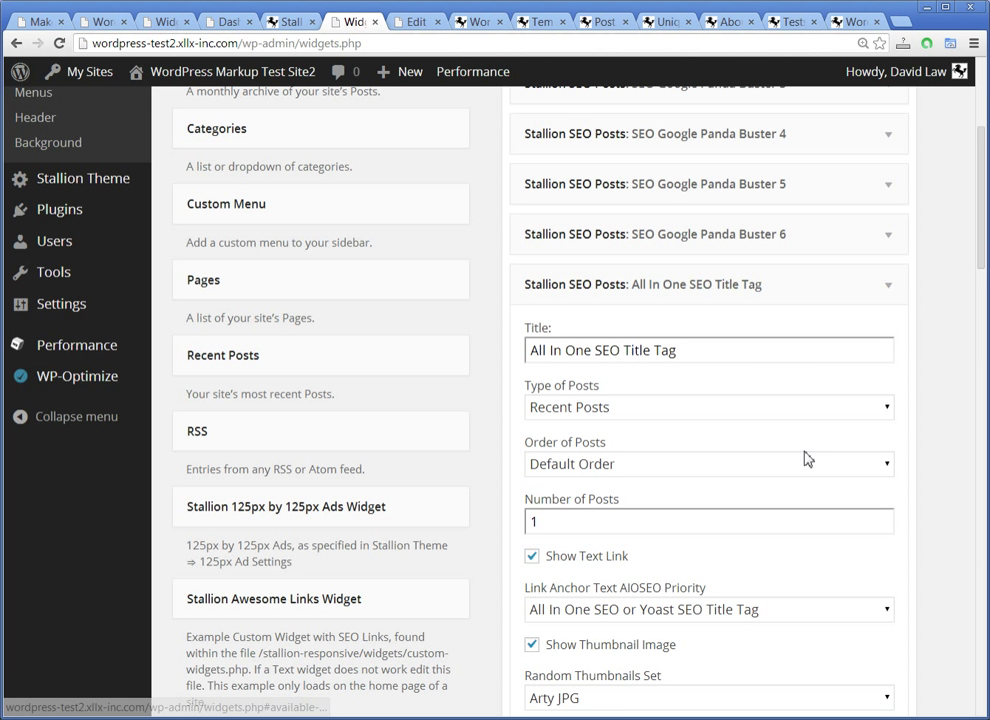
scroll(763, 448, down, 1)
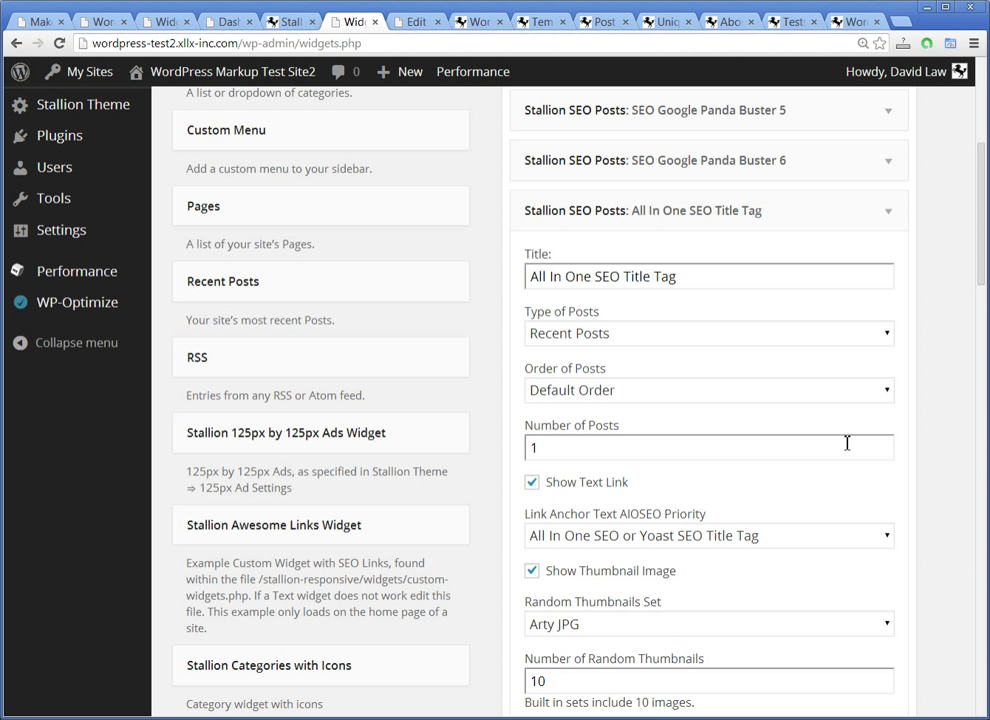
click(887, 538)
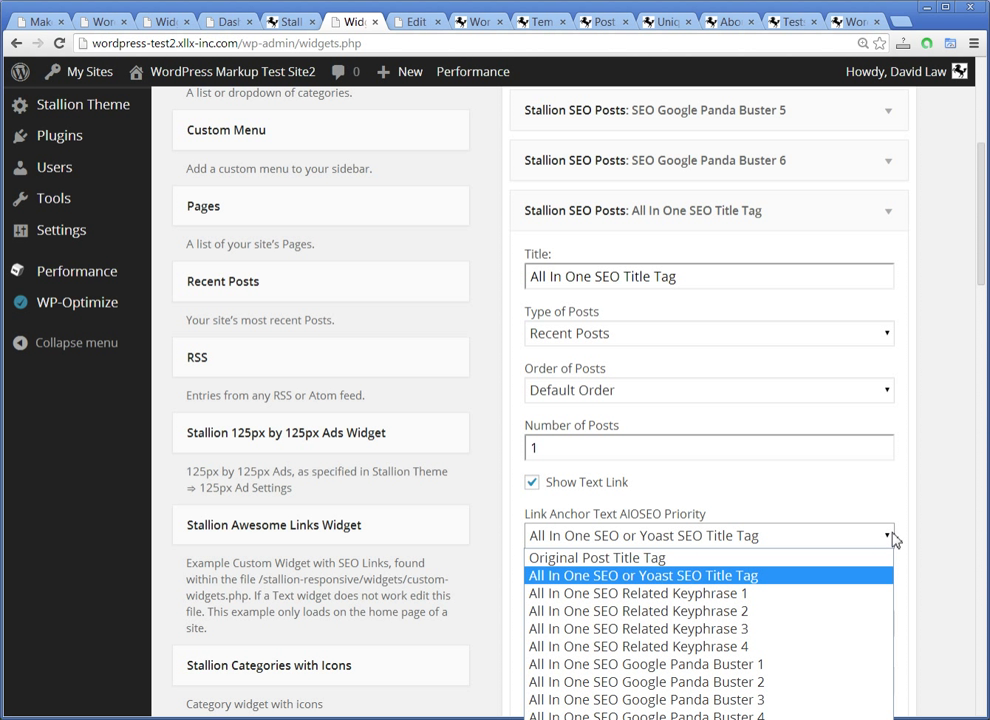
click(890, 538)
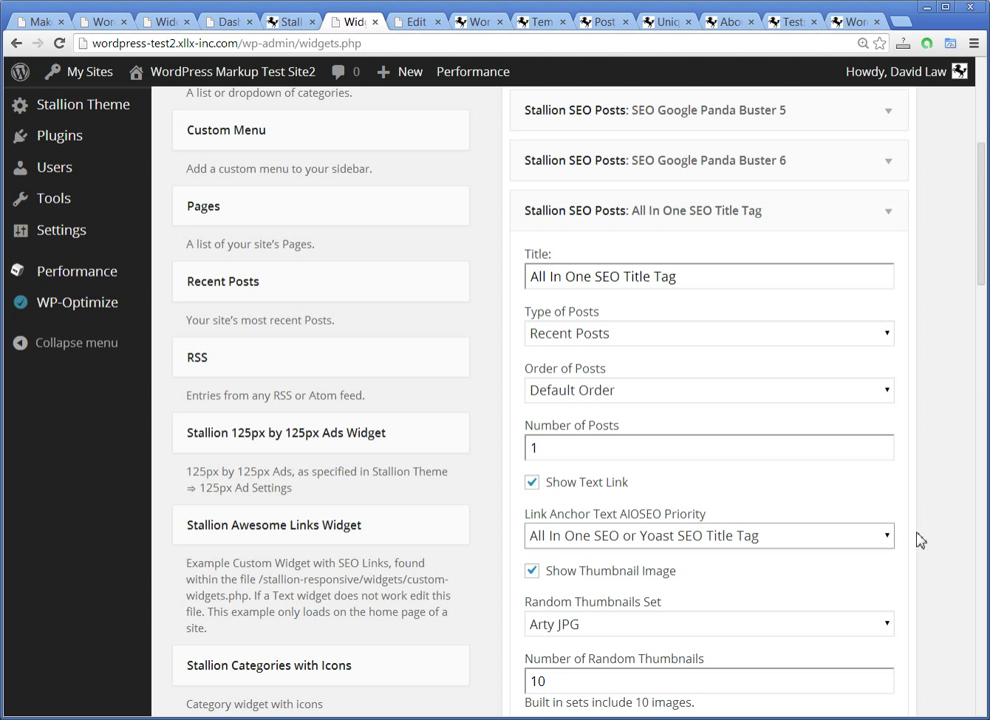
scroll(920, 540, up, 3)
click(887, 361)
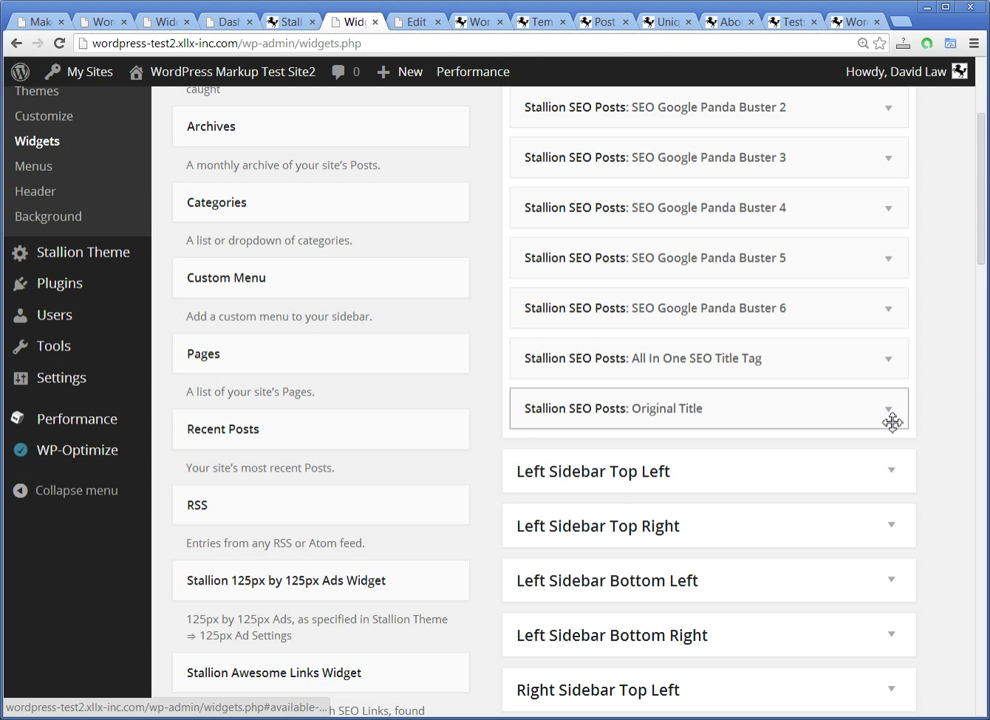
Step: Examine the Original Title widget's link anchor text, thumbnail and image alt text settings, and collapse the widget
scroll(891, 422, down, 1)
click(885, 336)
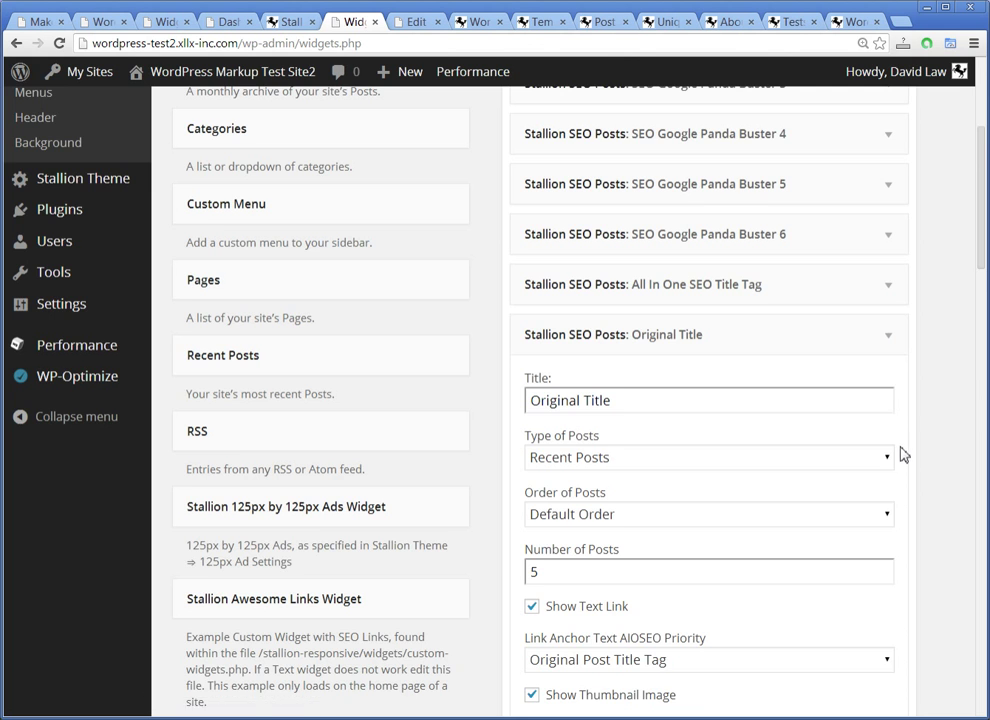
scroll(900, 455, down, 4)
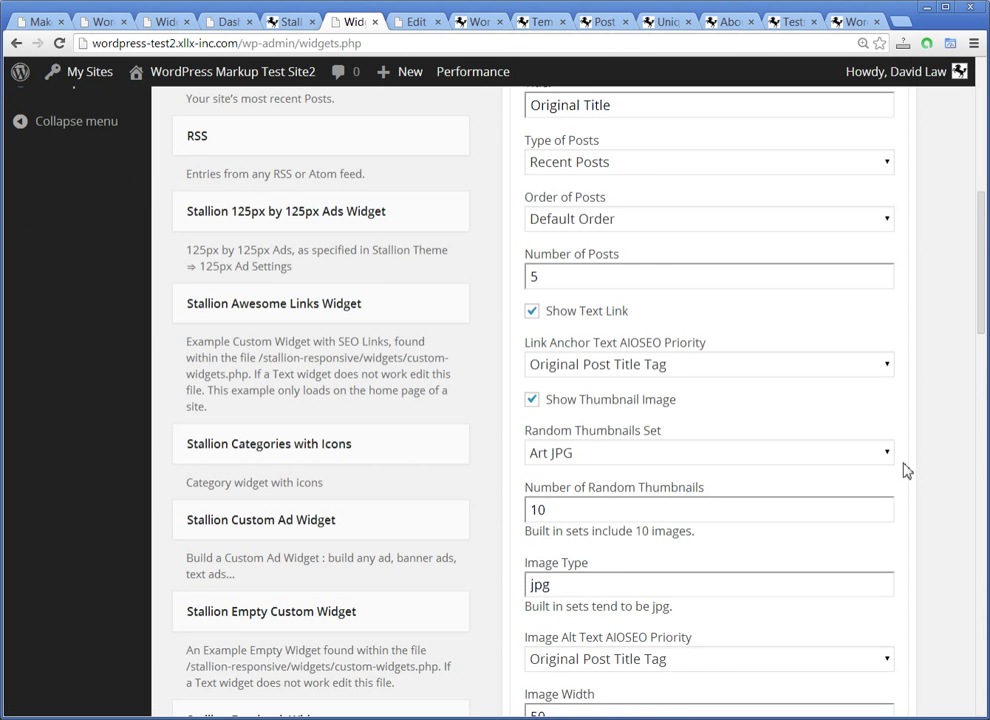
scroll(904, 469, down, 4)
scroll(785, 471, up, 2)
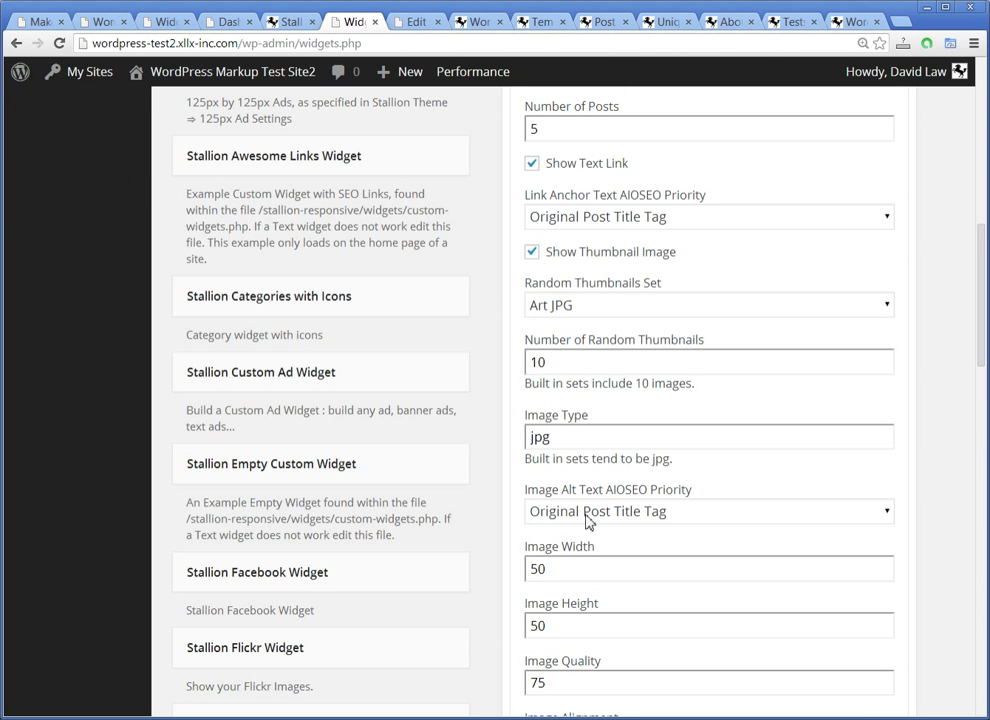
scroll(593, 521, up, 1)
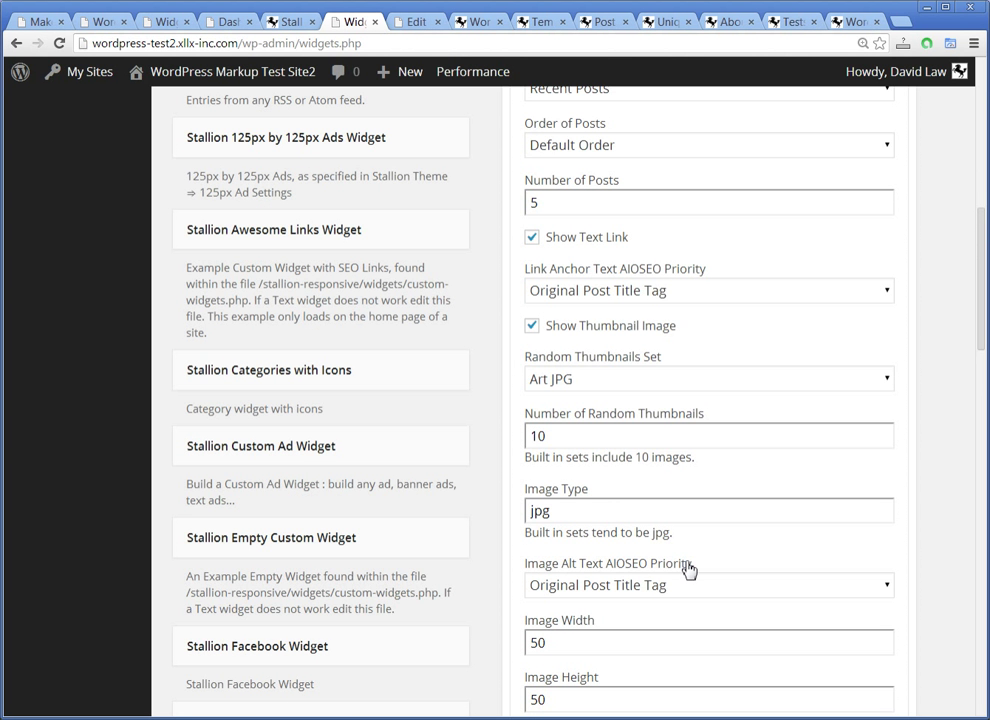
scroll(689, 566, up, 2)
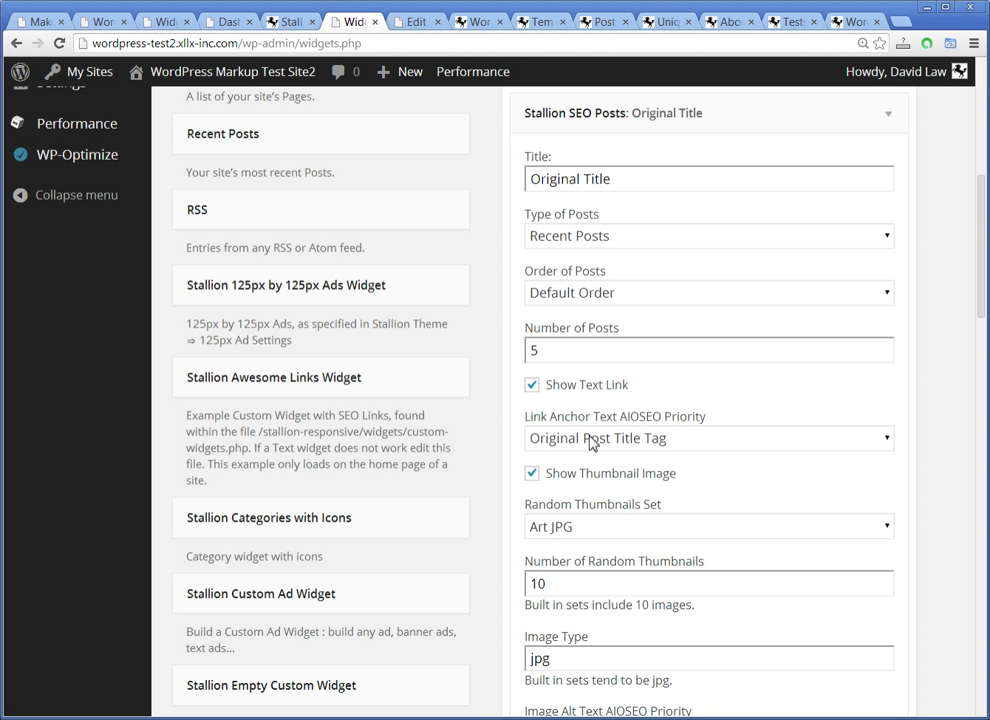
scroll(857, 452, up, 1)
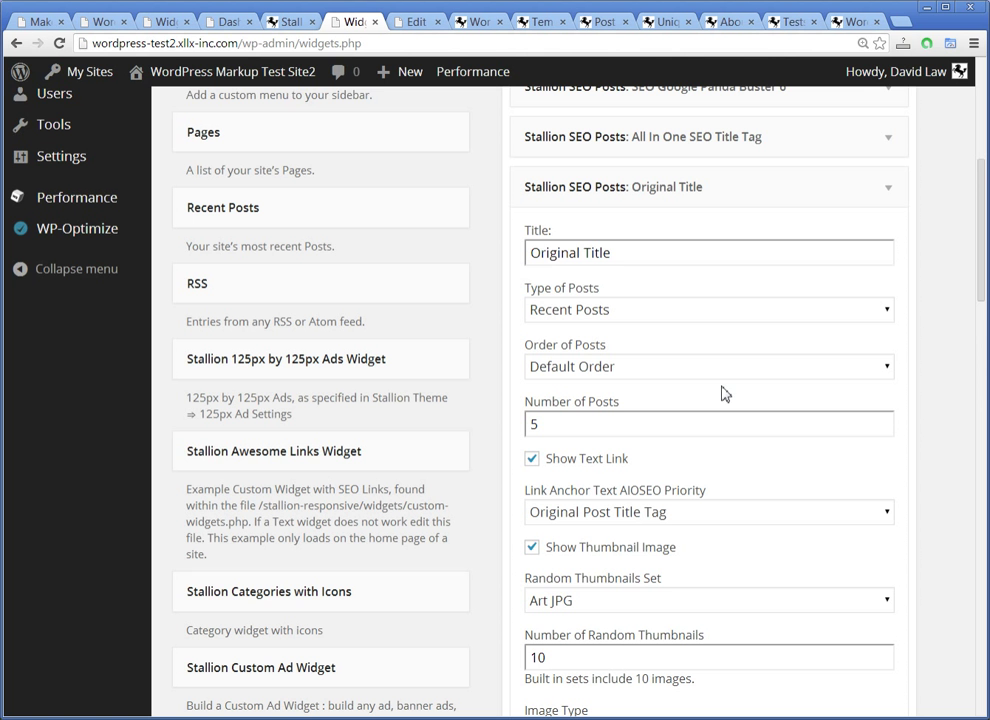
click(890, 189)
scroll(893, 305, up, 2)
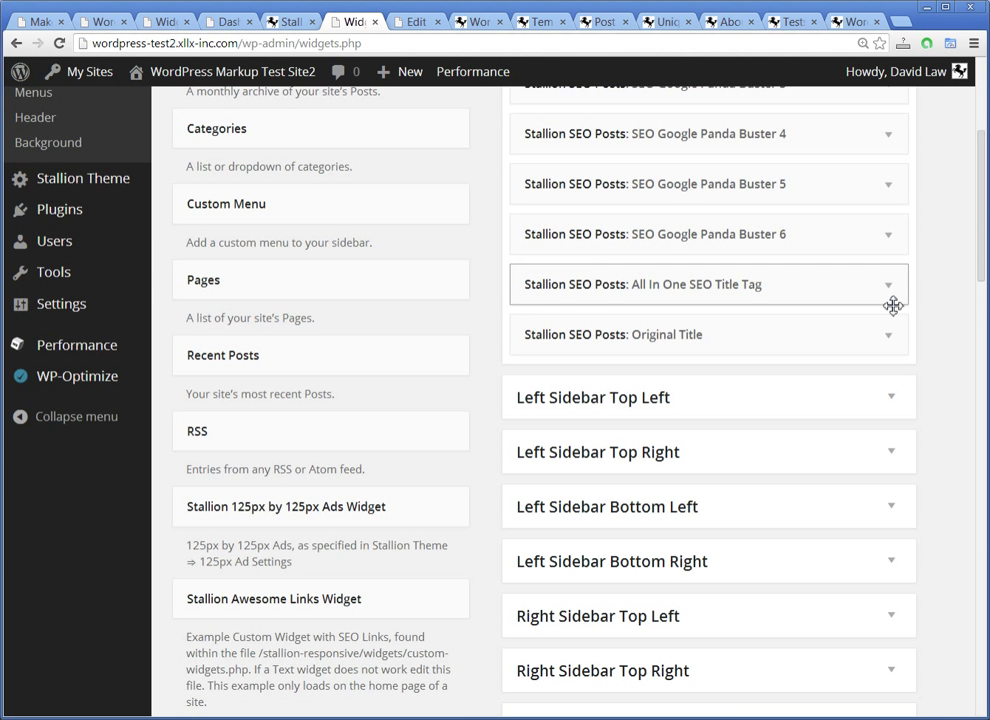
scroll(893, 305, up, 2)
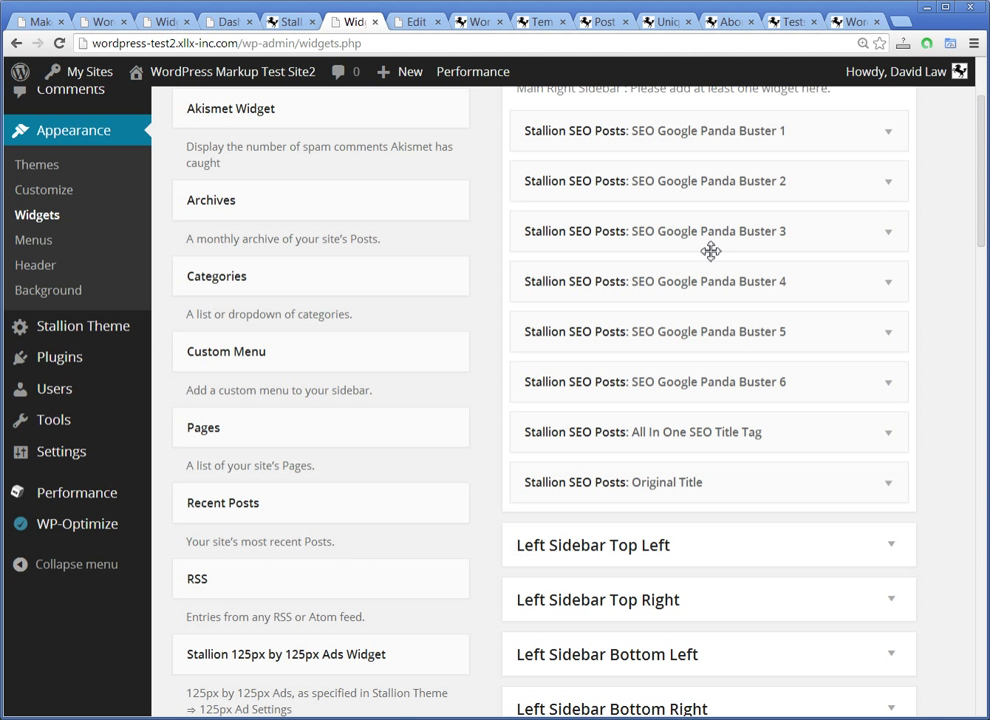
Step: Inspect the Number of Posts setting in the SEO Google Panda Buster 3 widget and collapse the widget unchanged
click(883, 241)
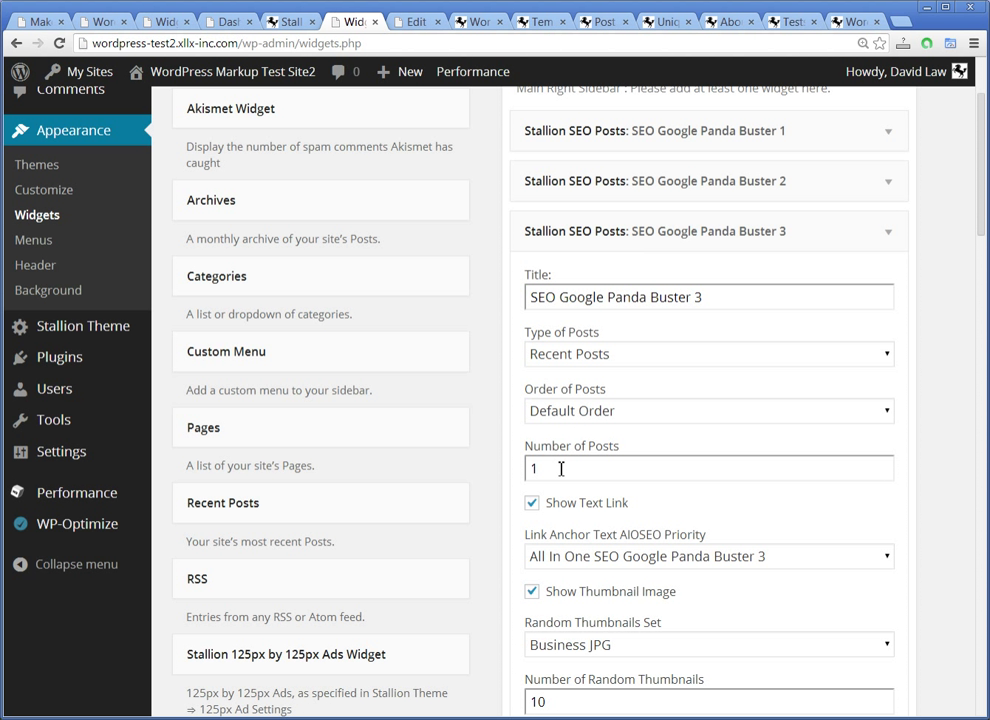
drag(527, 469, 590, 468)
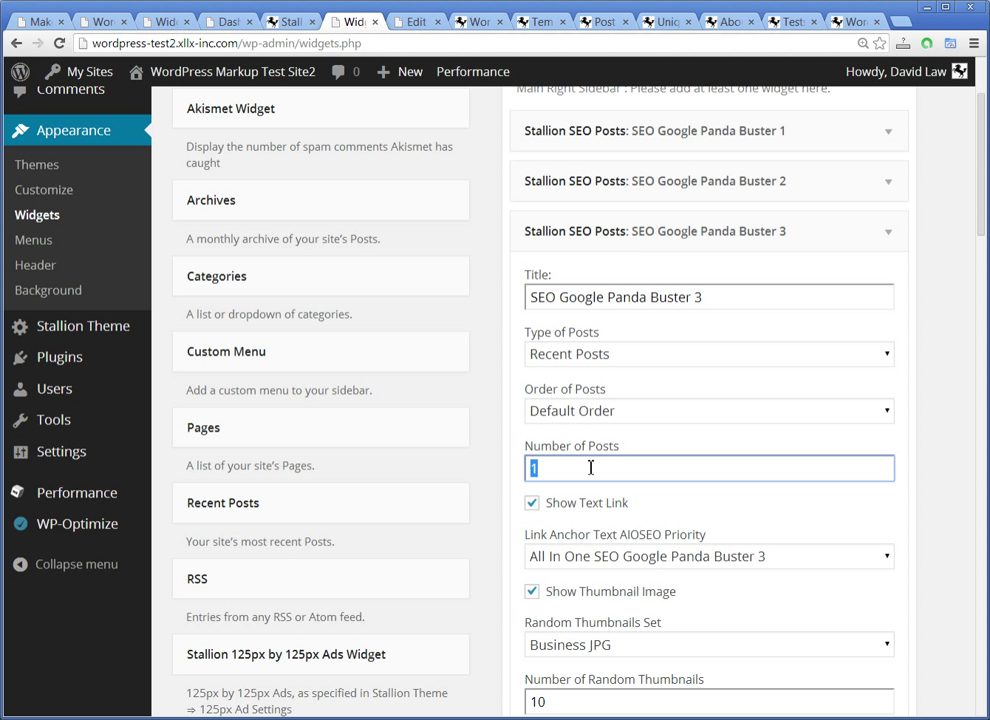
click(900, 240)
Step: Check the Number of Posts setting in the Original Title widget and collapse it again
scroll(893, 420, down, 1)
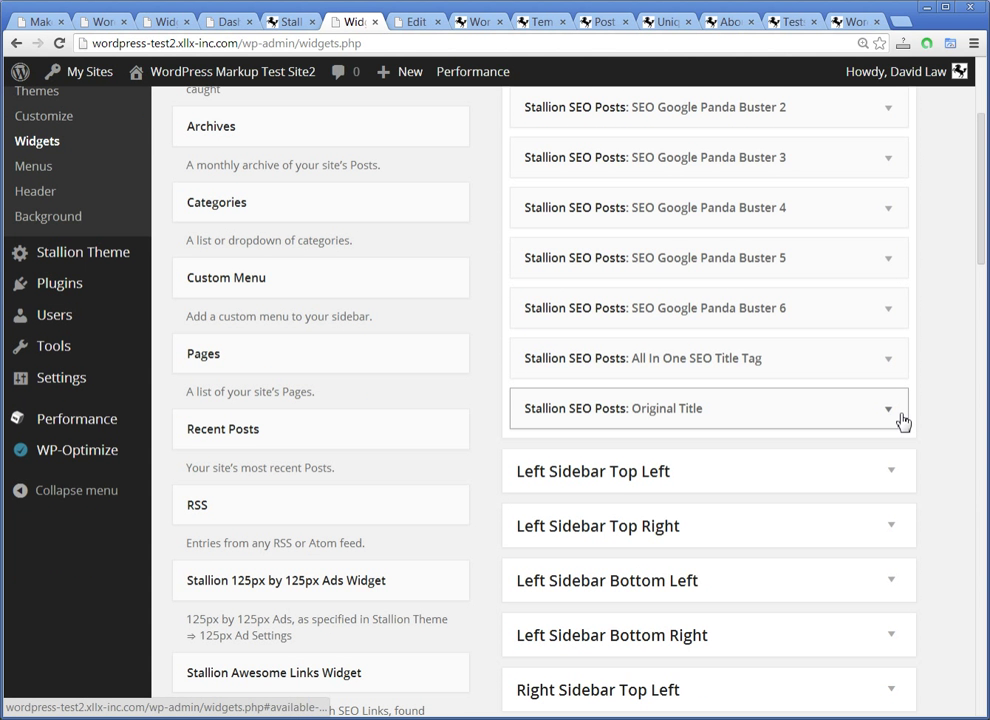
click(900, 421)
scroll(904, 420, down, 3)
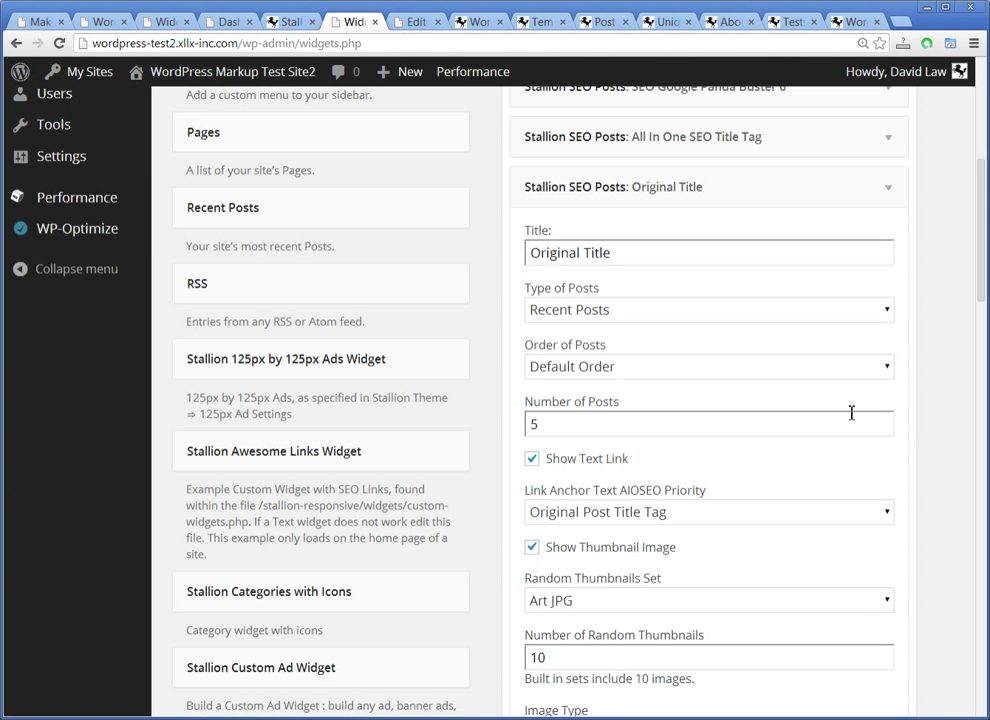
scroll(851, 411, up, 1)
click(891, 263)
scroll(897, 328, up, 5)
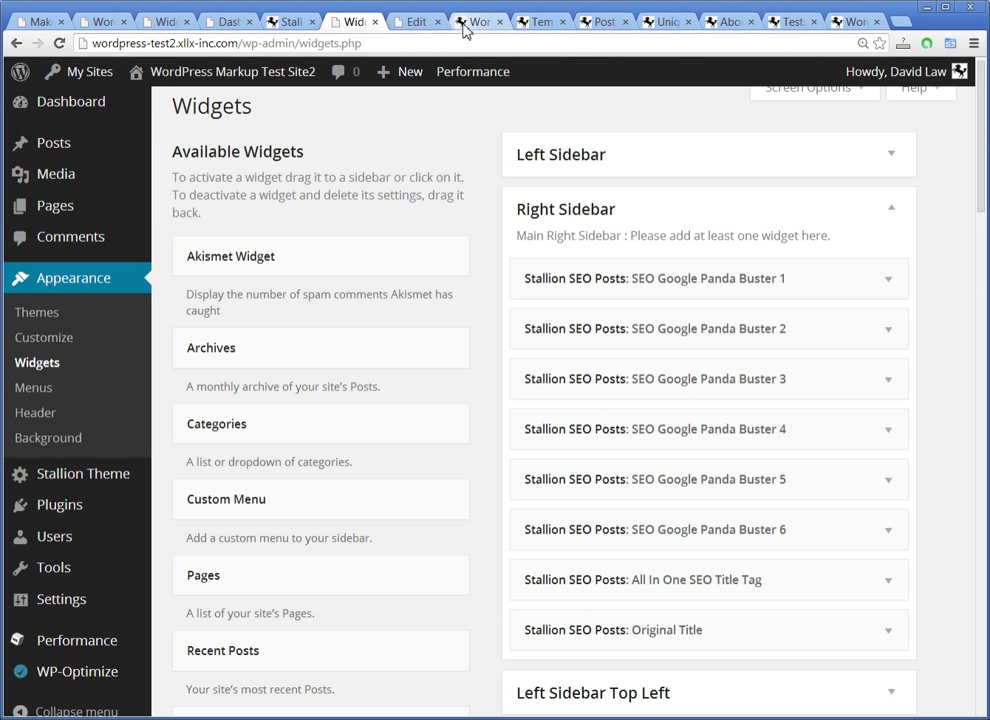
Step: Switch to the open editor for the Multiple Markup Tests post and inspect its All In One SEO Title field
click(420, 23)
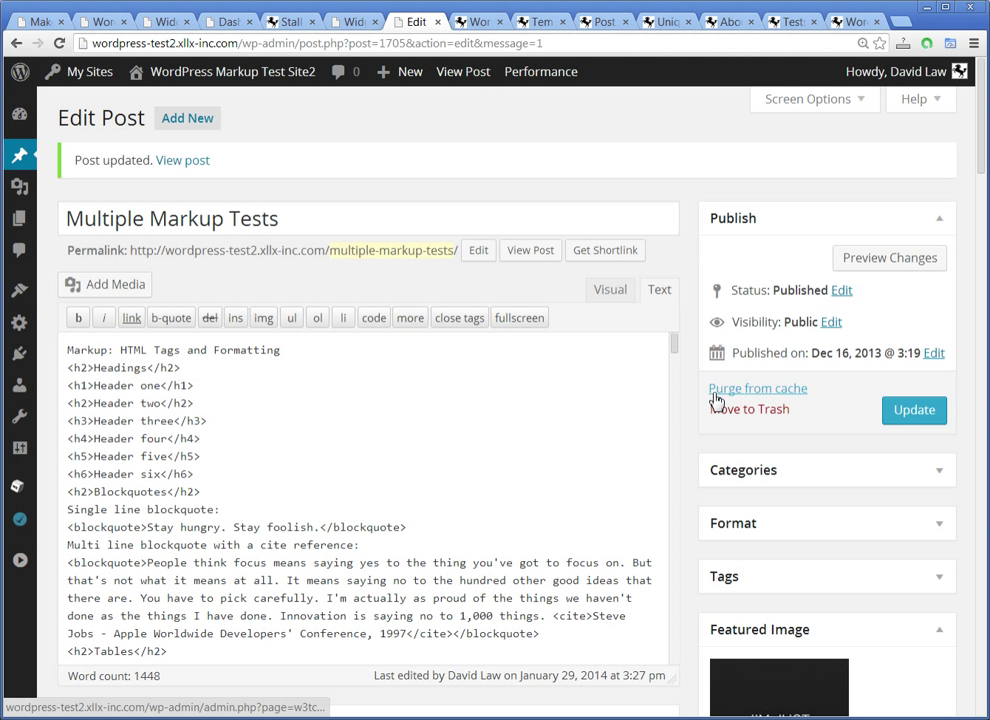
scroll(696, 413, down, 6)
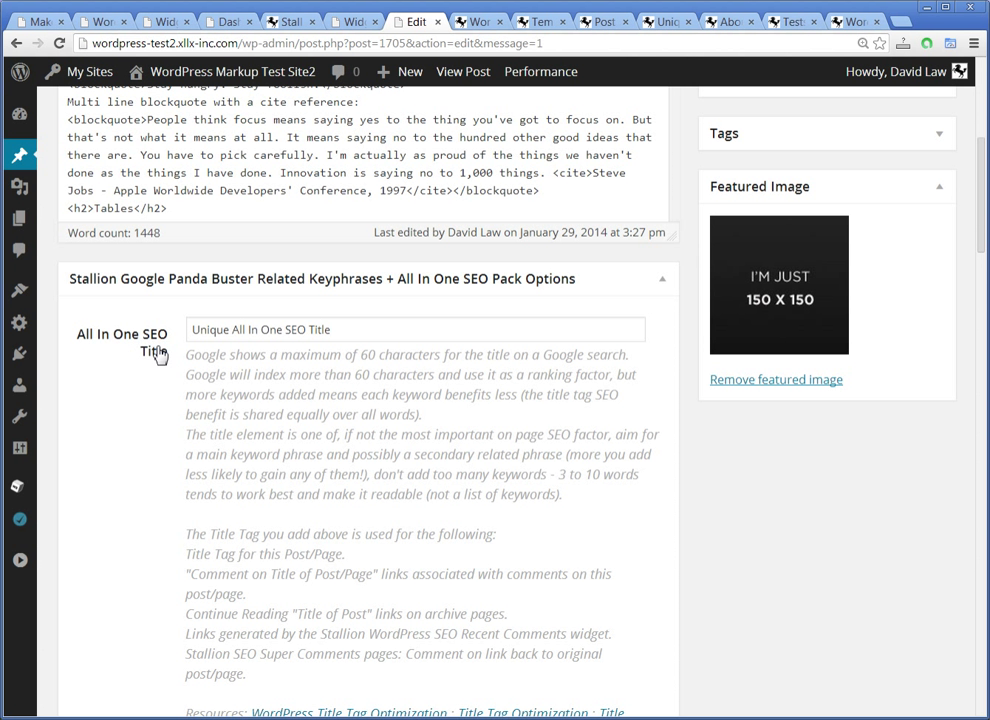
click(346, 334)
scroll(414, 362, down, 1)
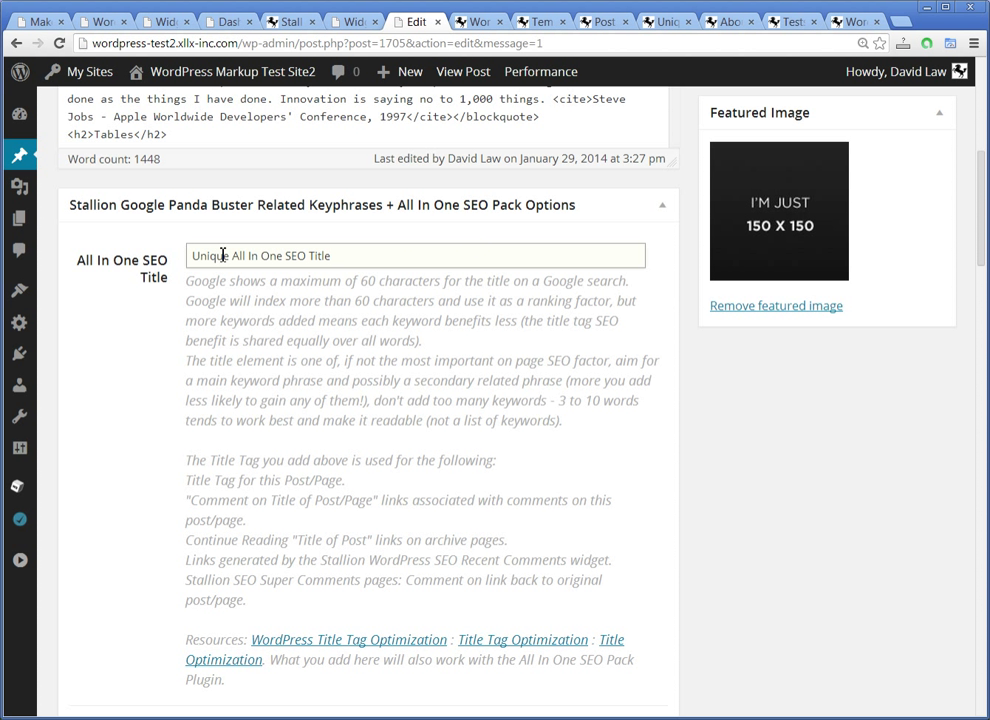
Step: Examine the post's Keyphrase 1 to 4 fields and its All In One Meta Description and Keywords fields
scroll(322, 341, down, 5)
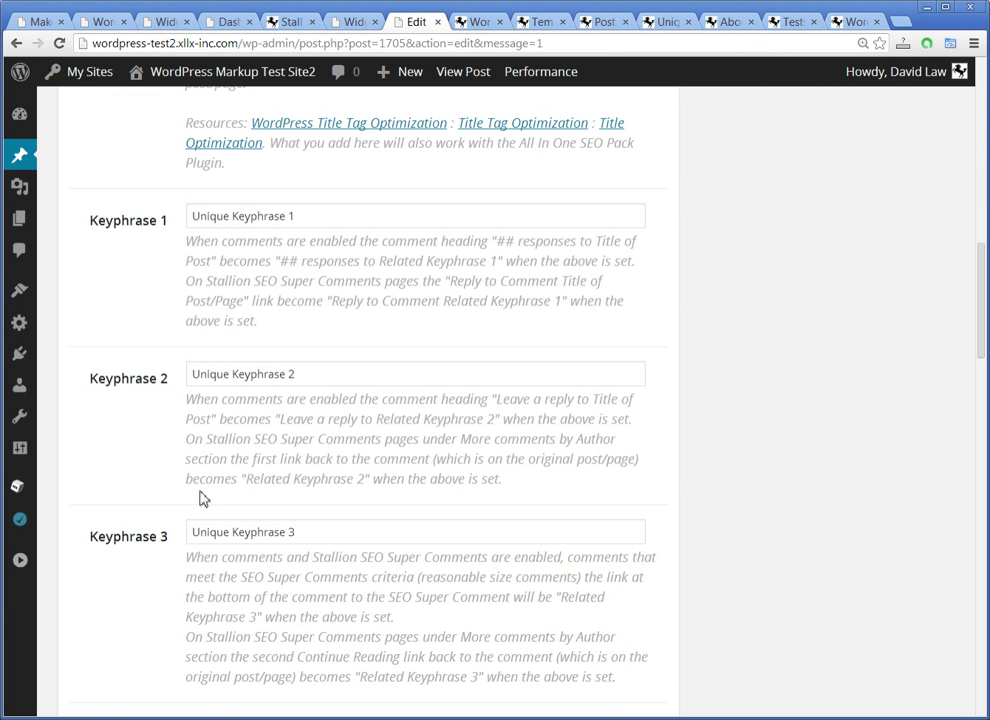
scroll(190, 530, down, 2)
scroll(239, 565, up, 2)
scroll(333, 375, down, 3)
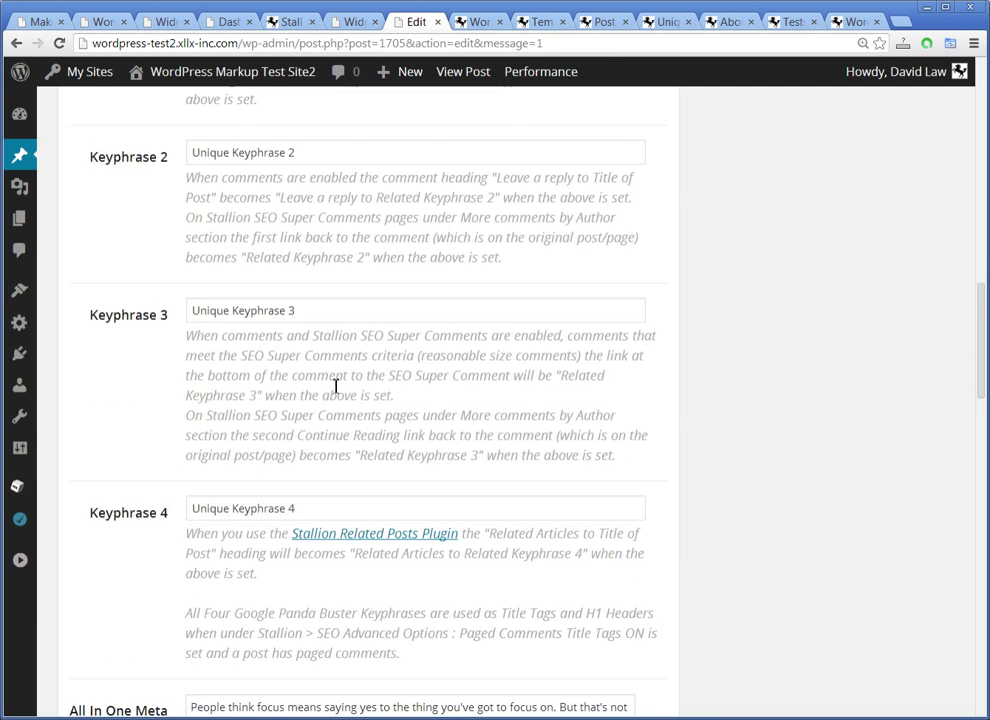
scroll(339, 460, down, 2)
scroll(337, 459, down, 3)
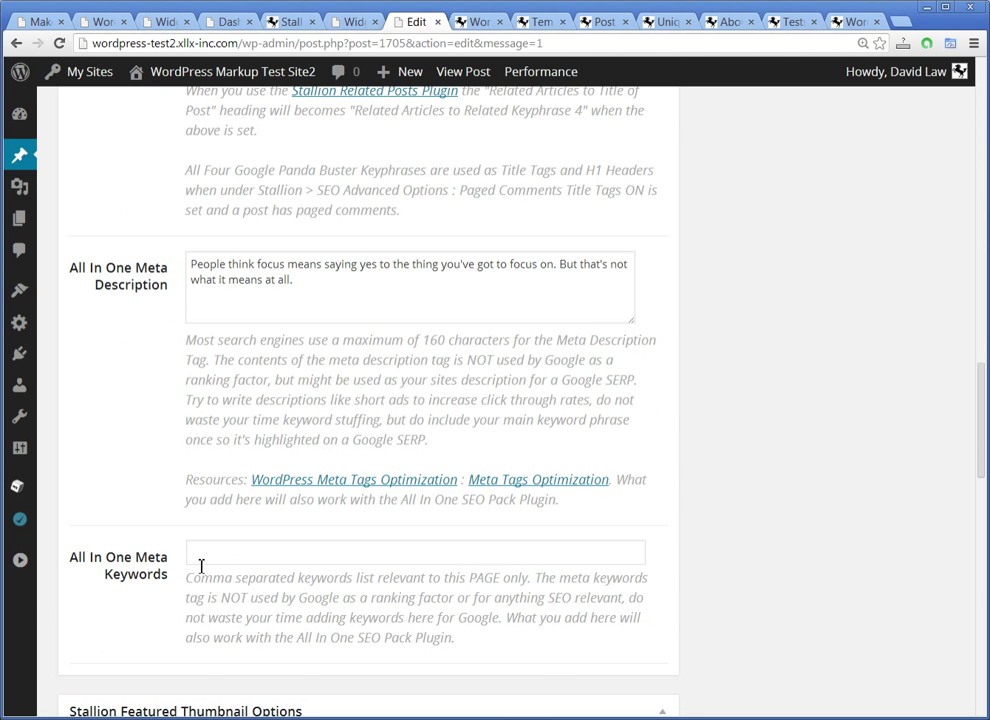
Step: Examine the post's Stallion Featured Thumbnail Options, including the Thumbnail field and its preview image
scroll(363, 591, up, 2)
scroll(370, 590, down, 3)
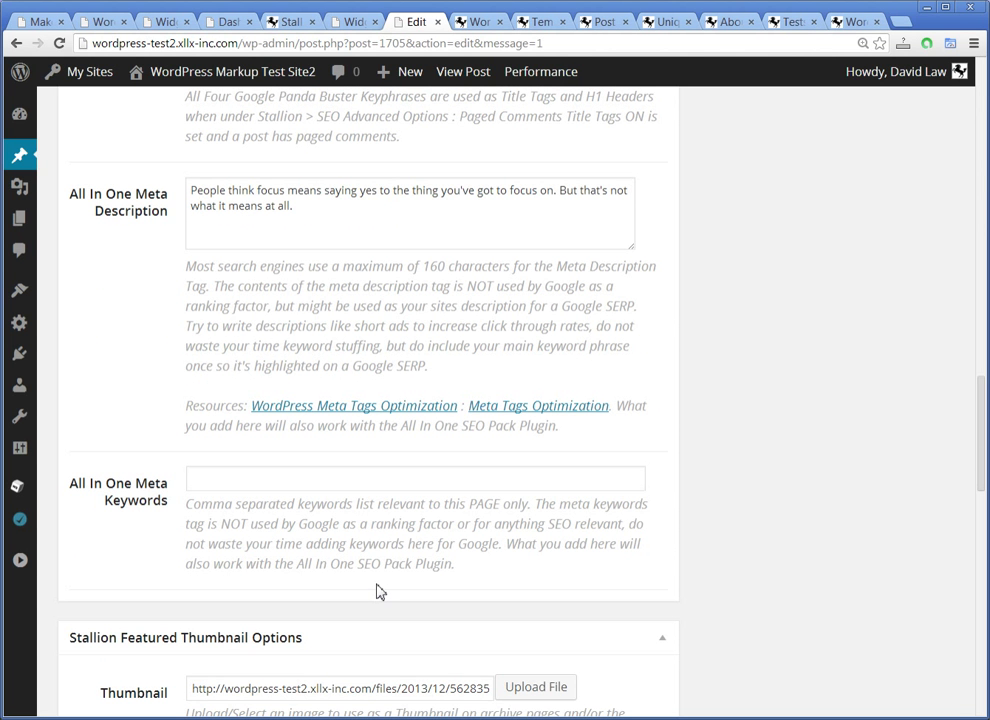
scroll(378, 591, down, 6)
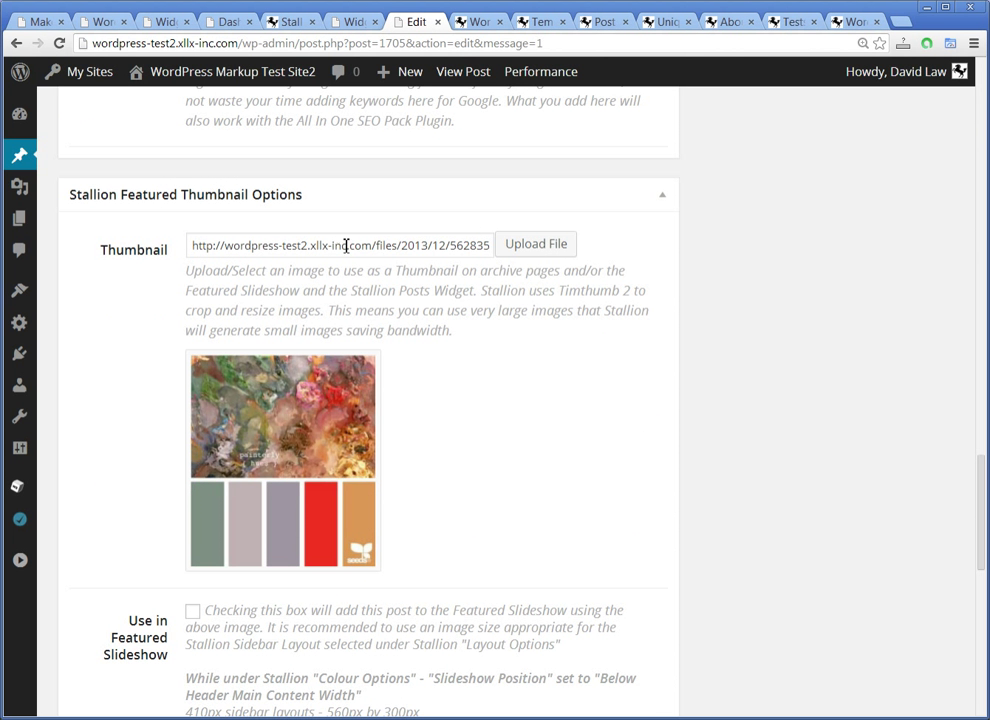
scroll(220, 455, down, 1)
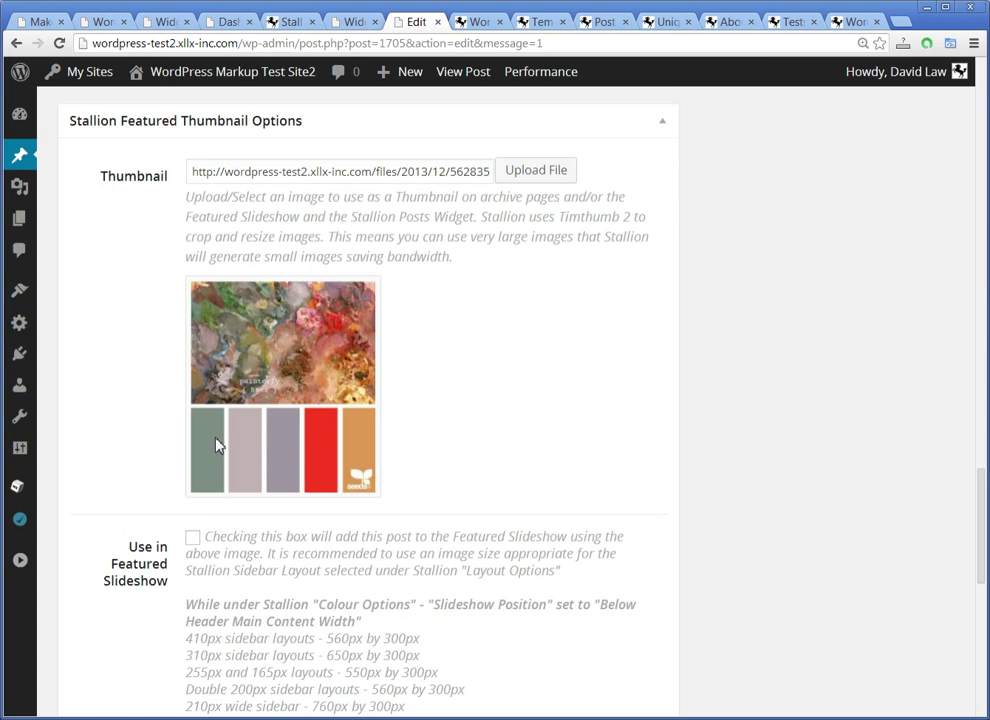
scroll(253, 435, up, 15)
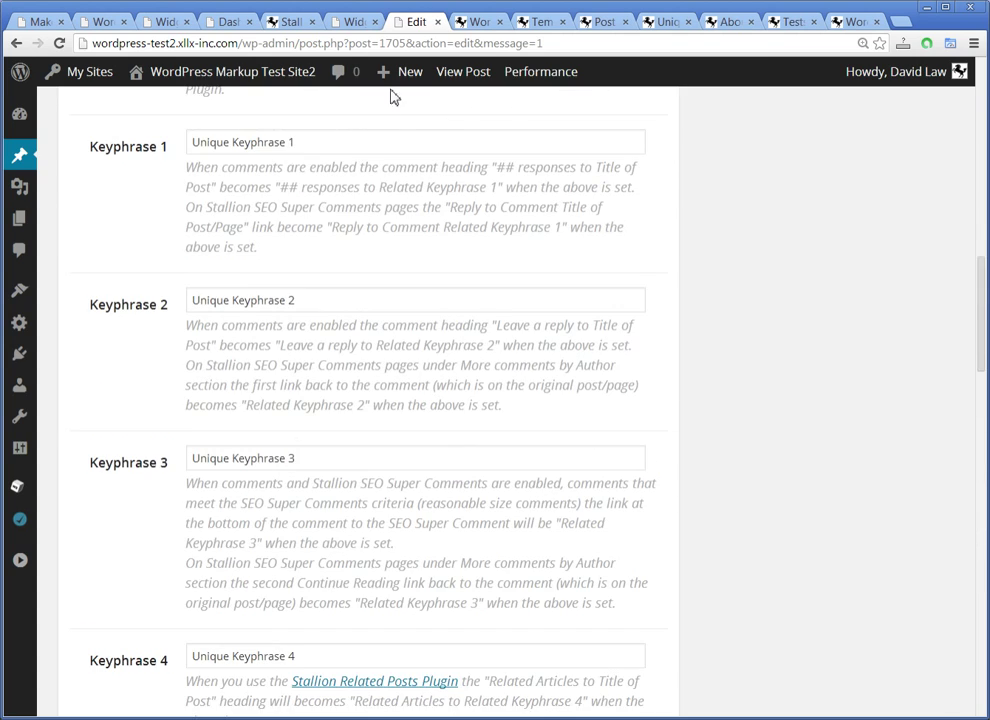
Step: Switch to the open site home page and examine the sidebar widgets from SEO Google Panda Buster 1 through Original Title
click(466, 22)
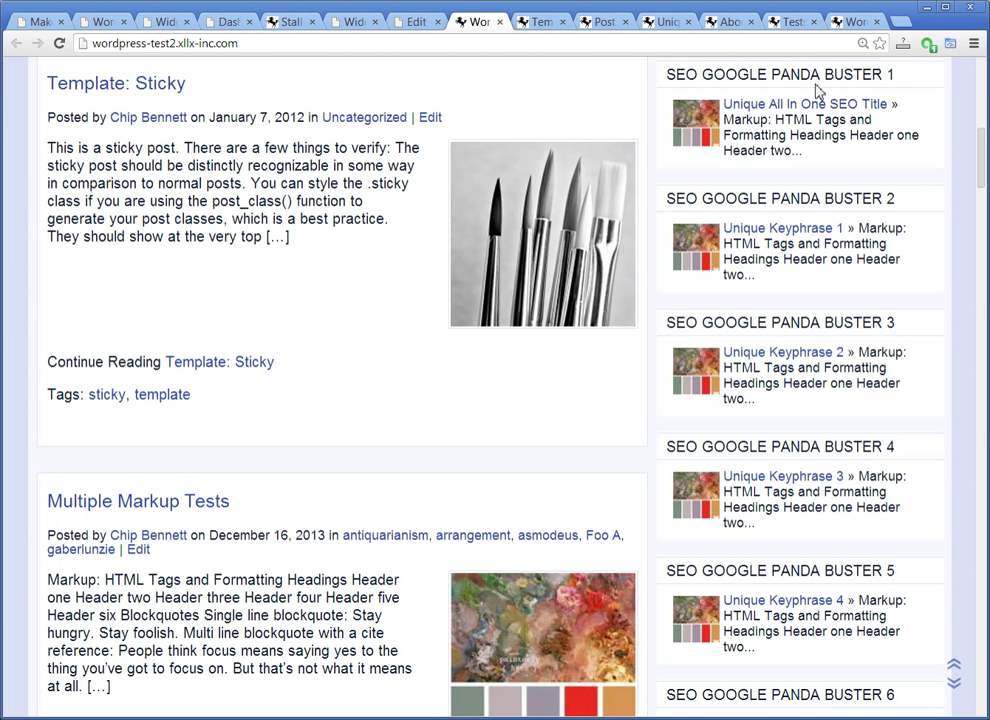
scroll(815, 500, down, 4)
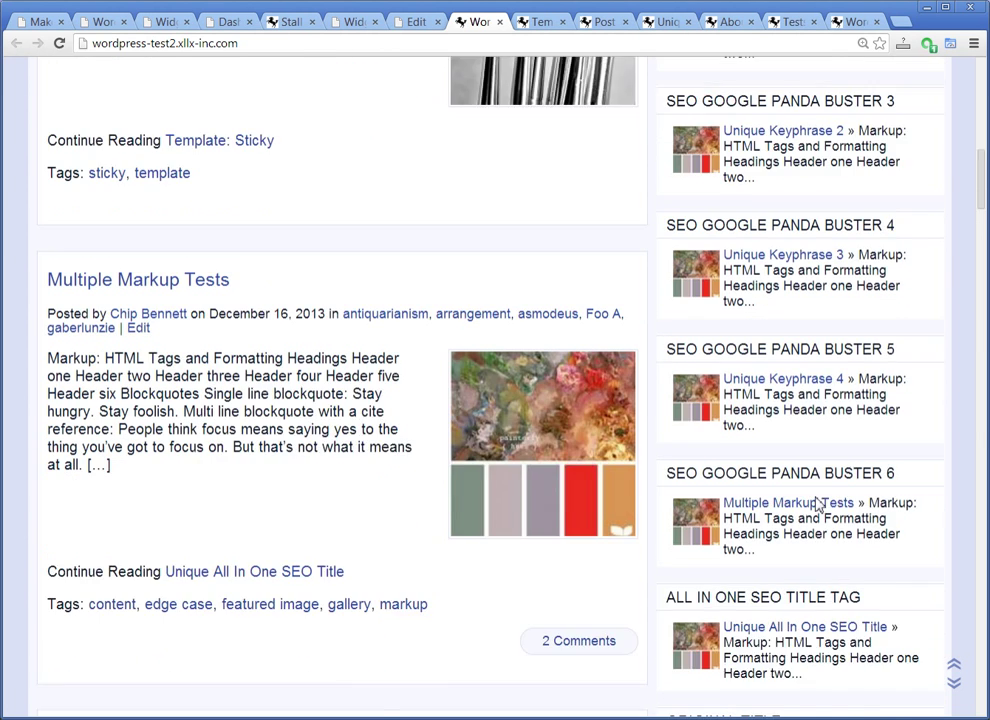
scroll(818, 473, down, 2)
scroll(818, 468, down, 1)
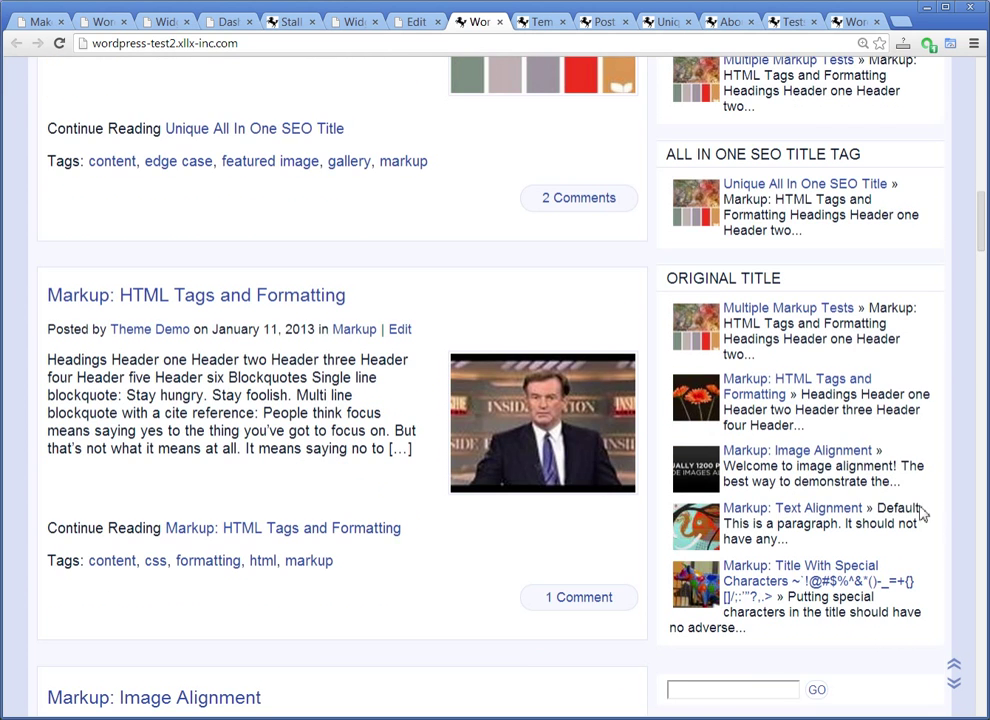
scroll(822, 556, up, 7)
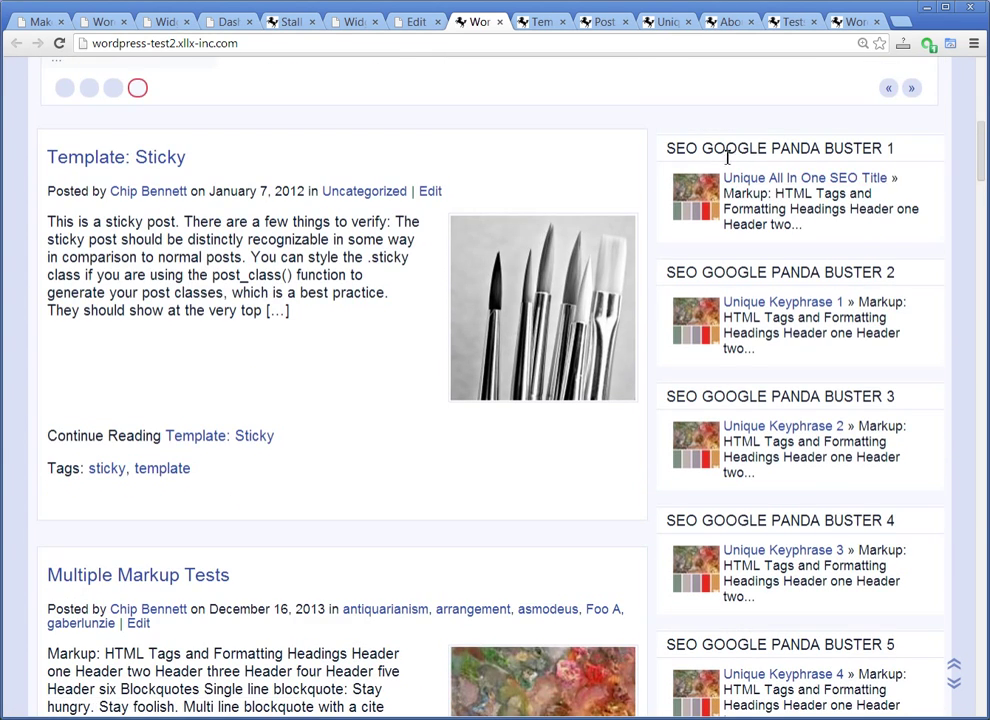
scroll(897, 276, down, 5)
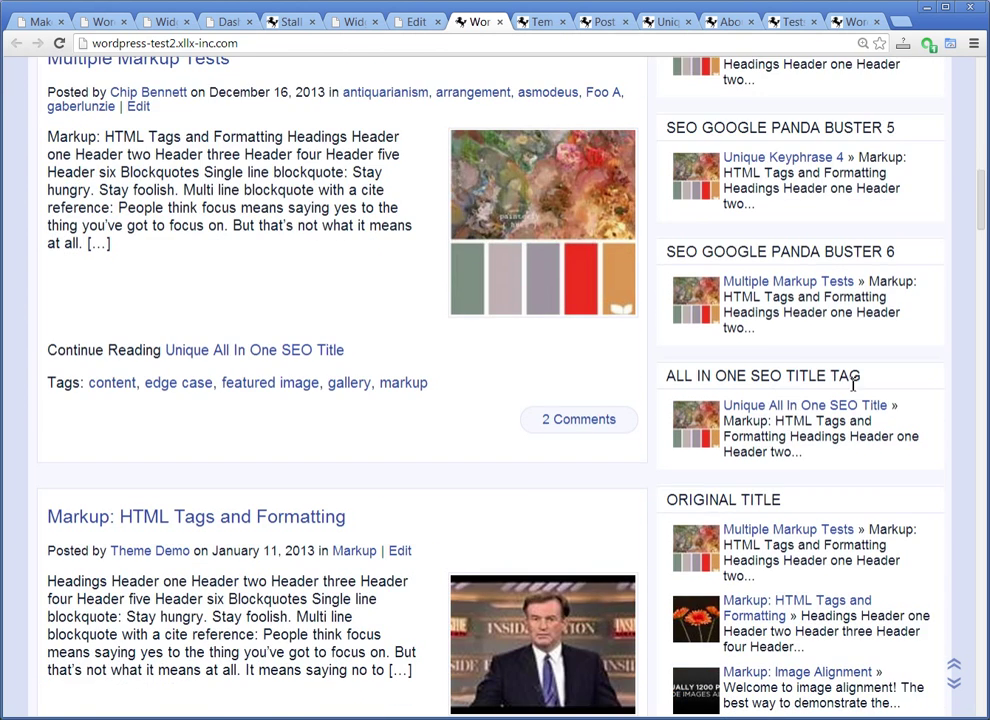
scroll(880, 408, down, 3)
scroll(880, 415, up, 5)
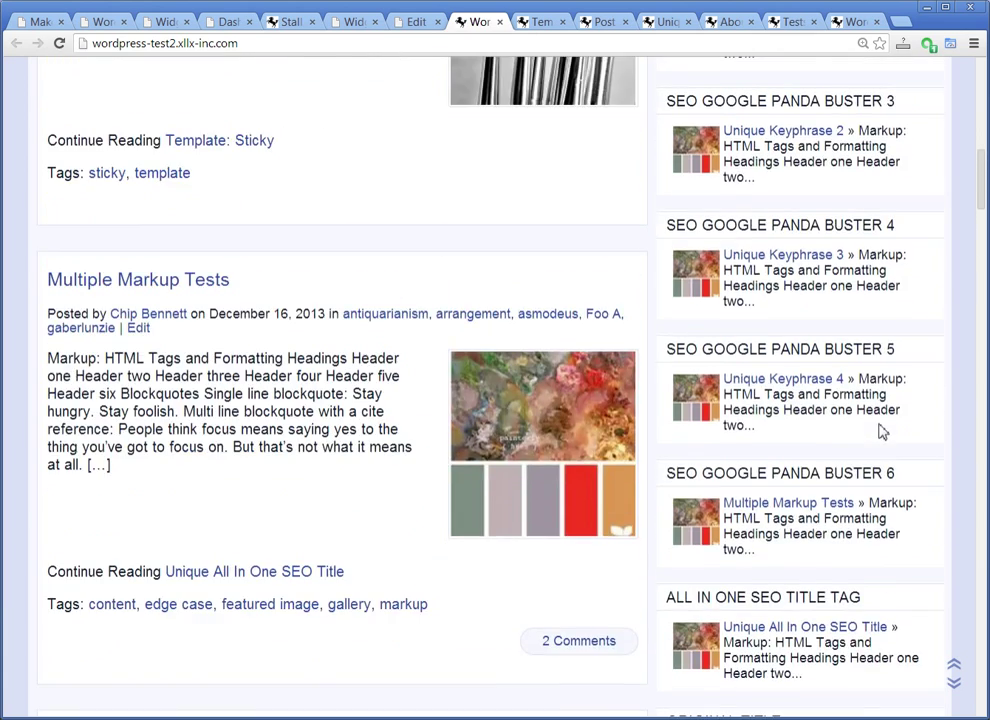
Step: Compare the Multiple Markup Tests thumbnail links across the home page's SEO Google Panda Buster and Original Title widgets
scroll(881, 410, up, 3)
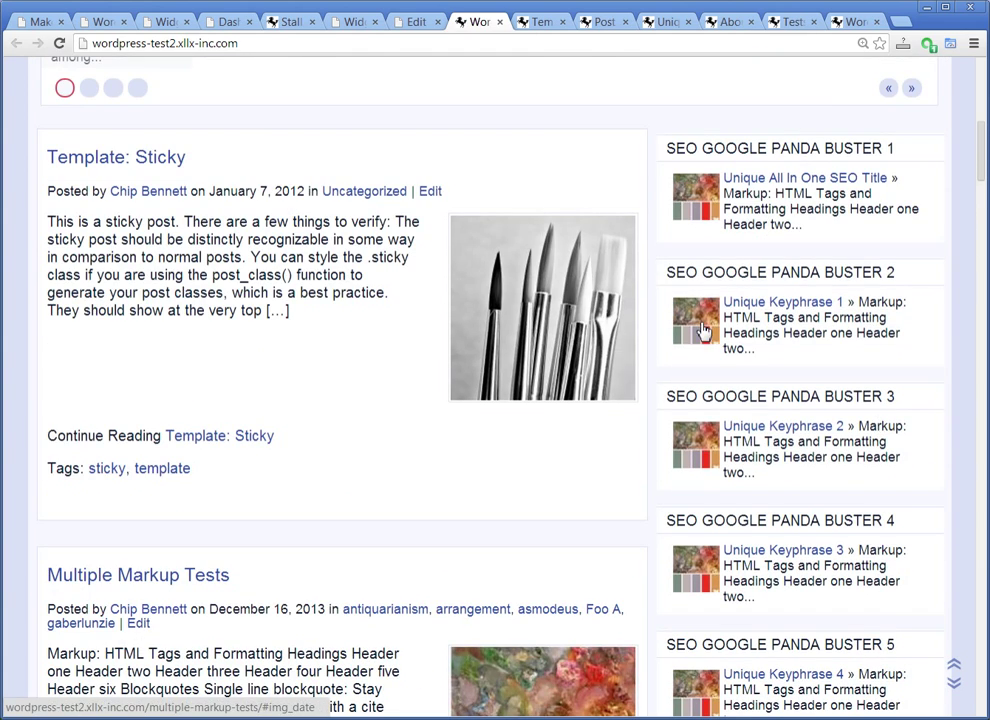
scroll(729, 546, down, 2)
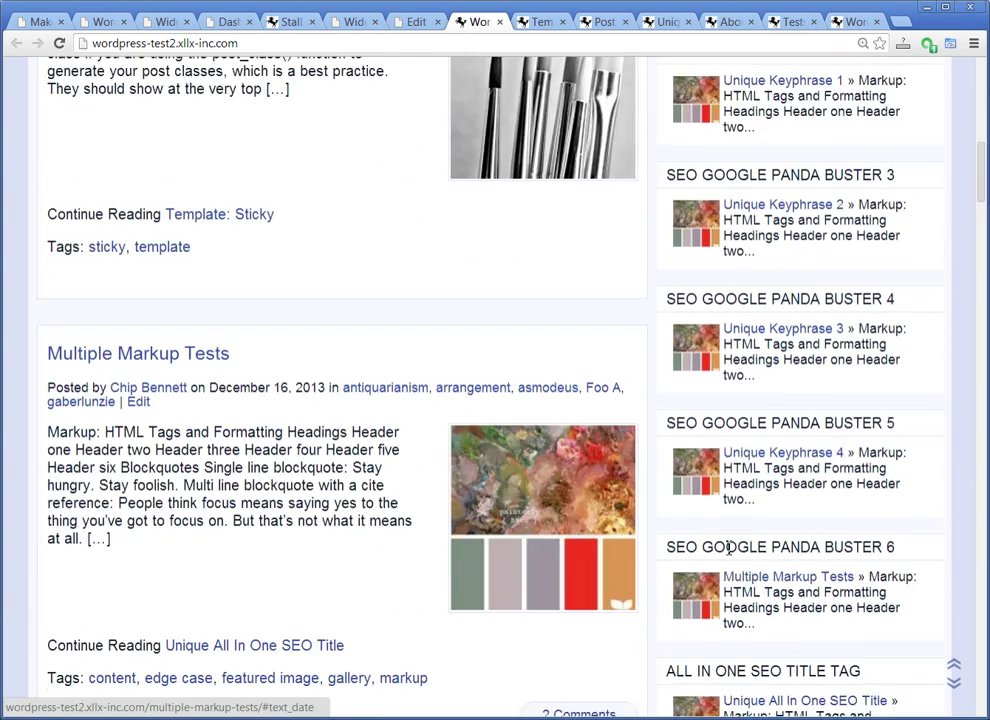
scroll(729, 546, down, 5)
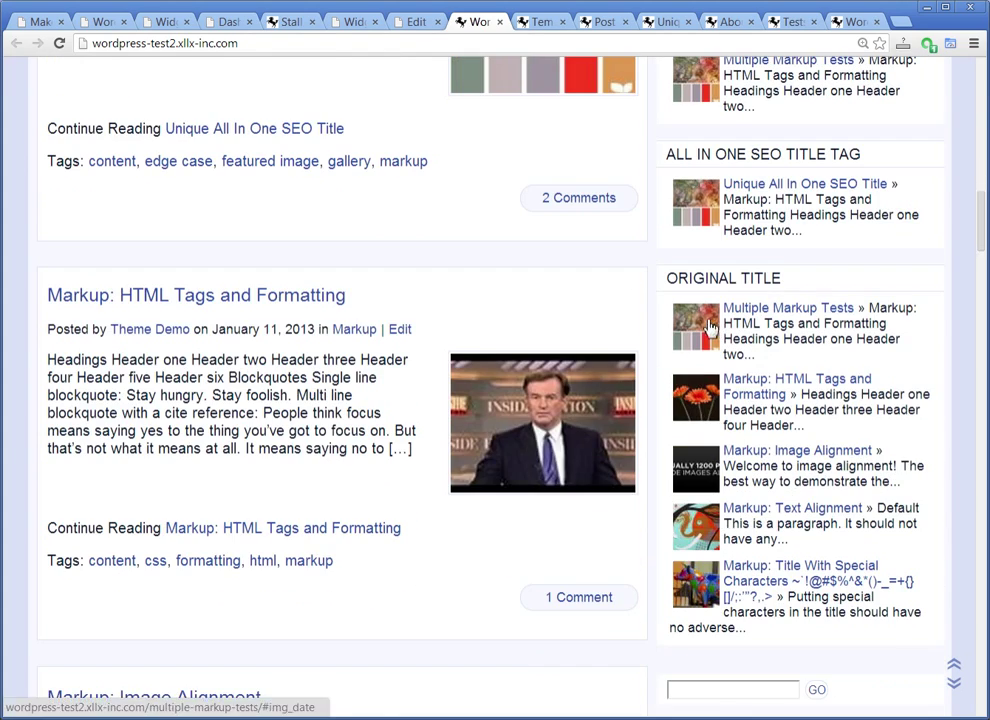
scroll(820, 354, up, 6)
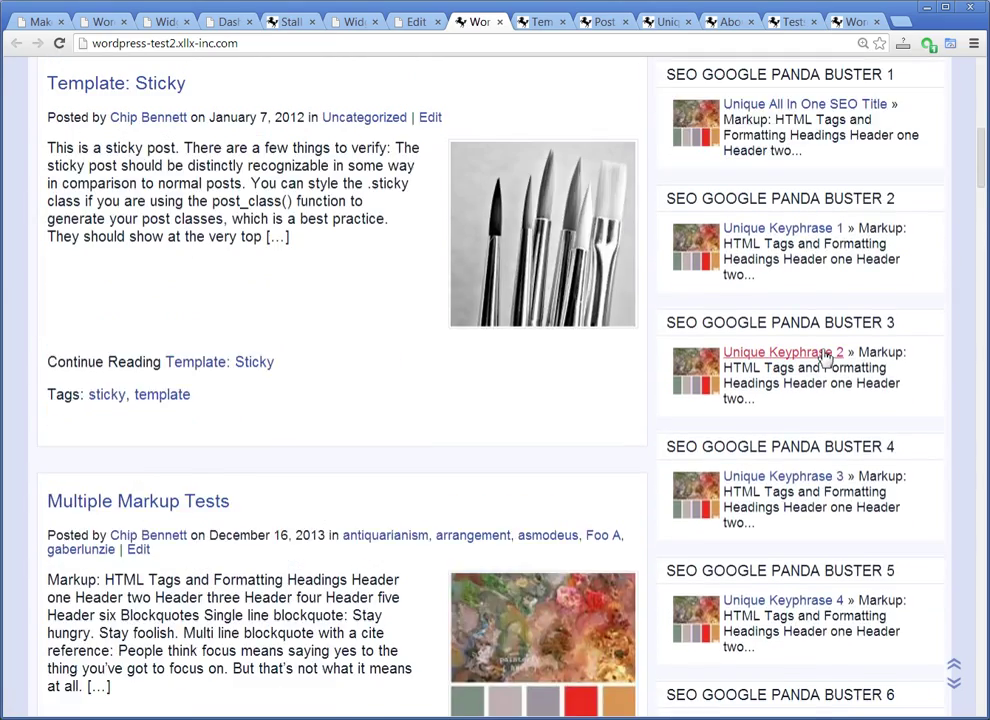
Step: Read the text link anchors in the Panda Buster, All In One SEO Title Tag and Original Title widgets on the home page
scroll(826, 358, up, 1)
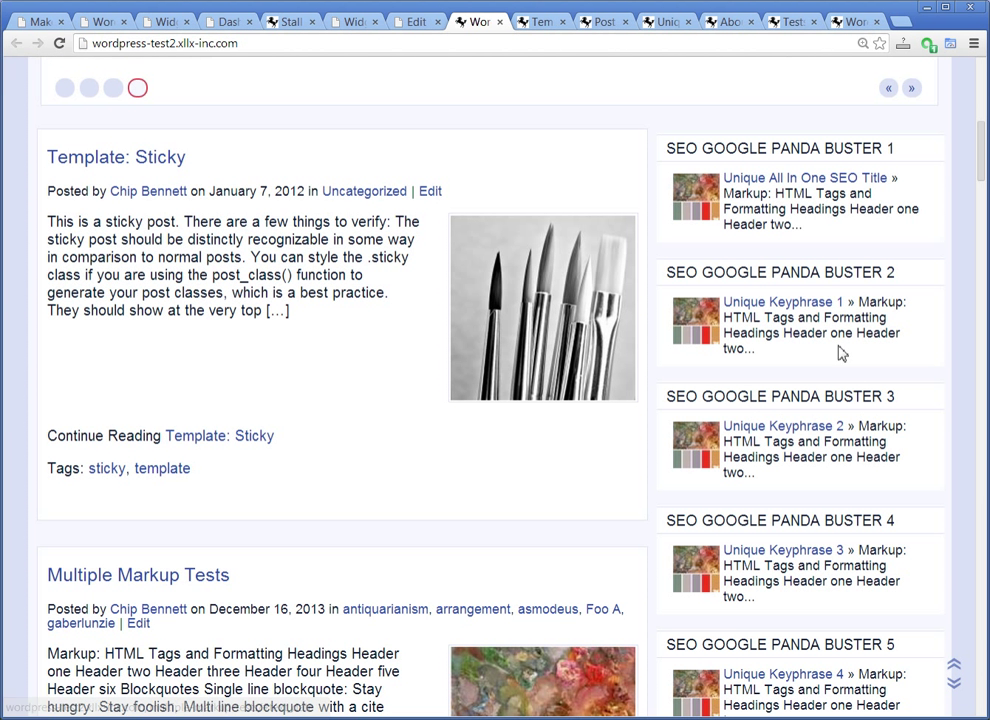
scroll(829, 313, up, 1)
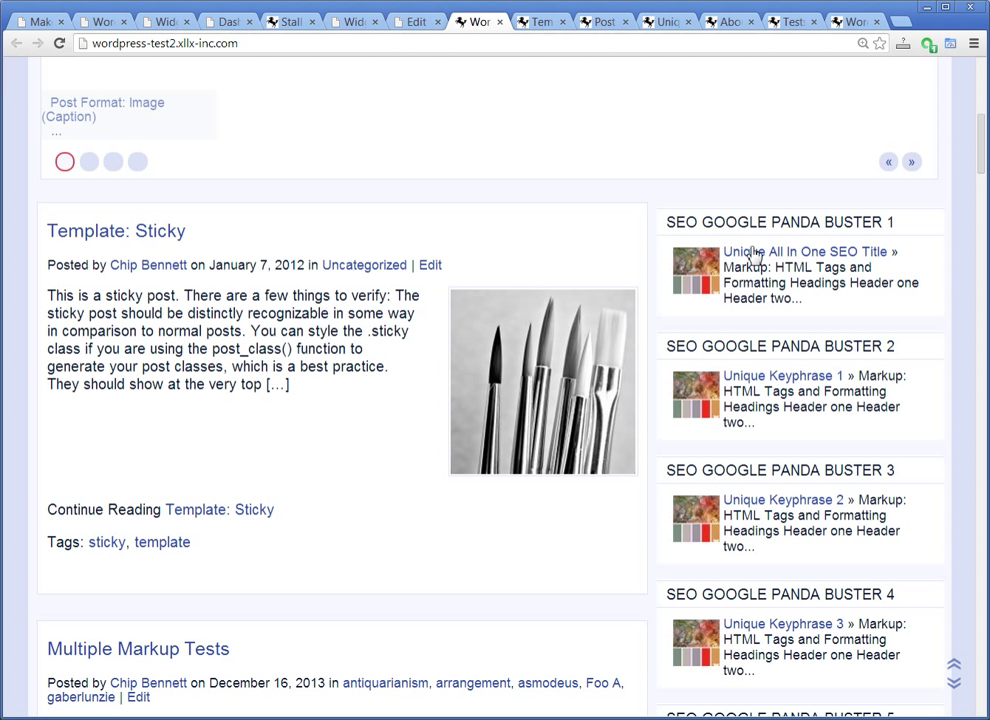
scroll(775, 250, down, 2)
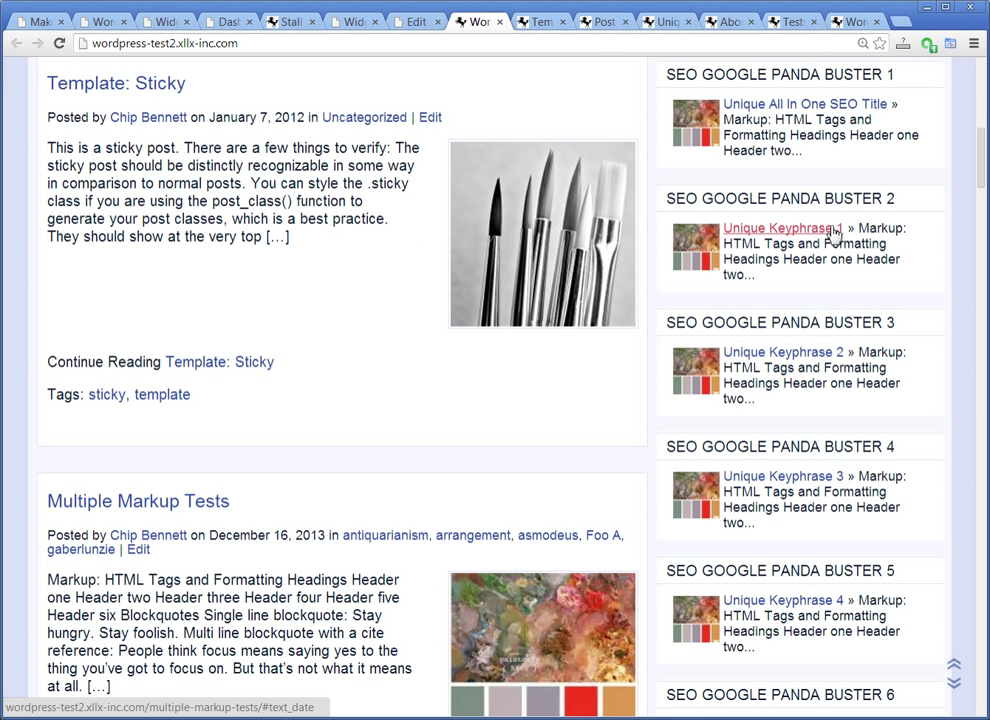
scroll(832, 460, down, 2)
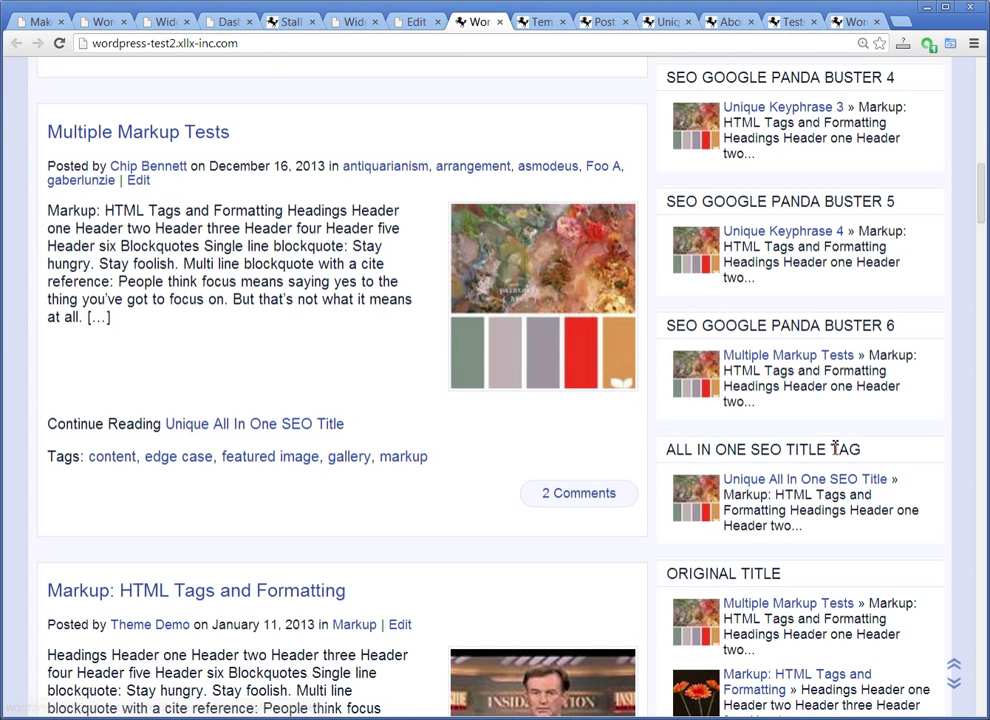
scroll(800, 390, down, 1)
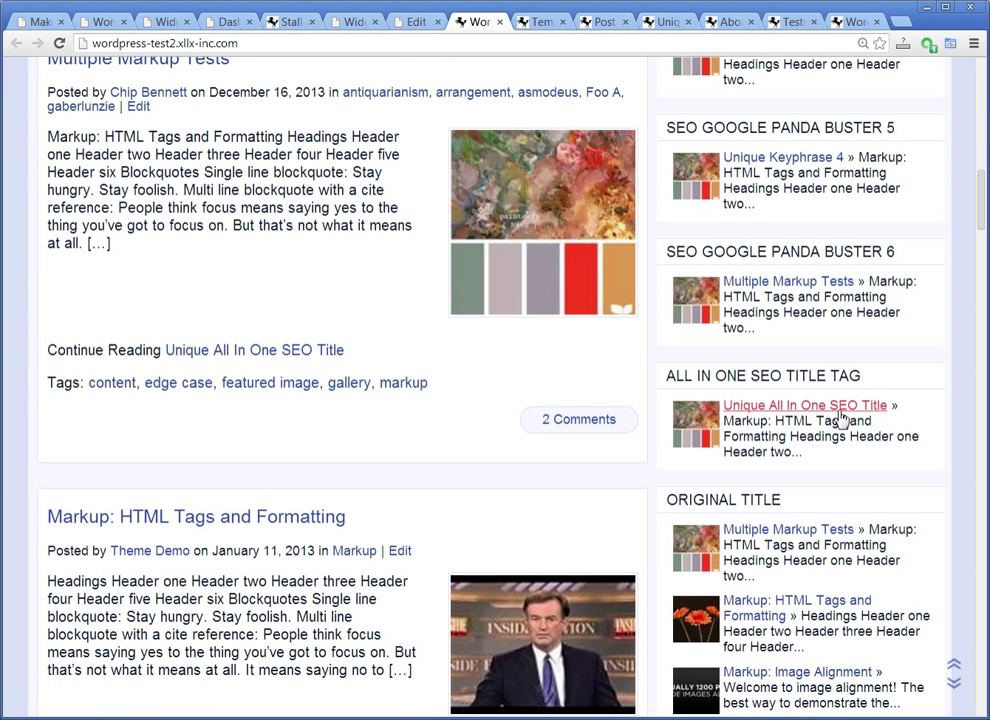
scroll(813, 435, down, 2)
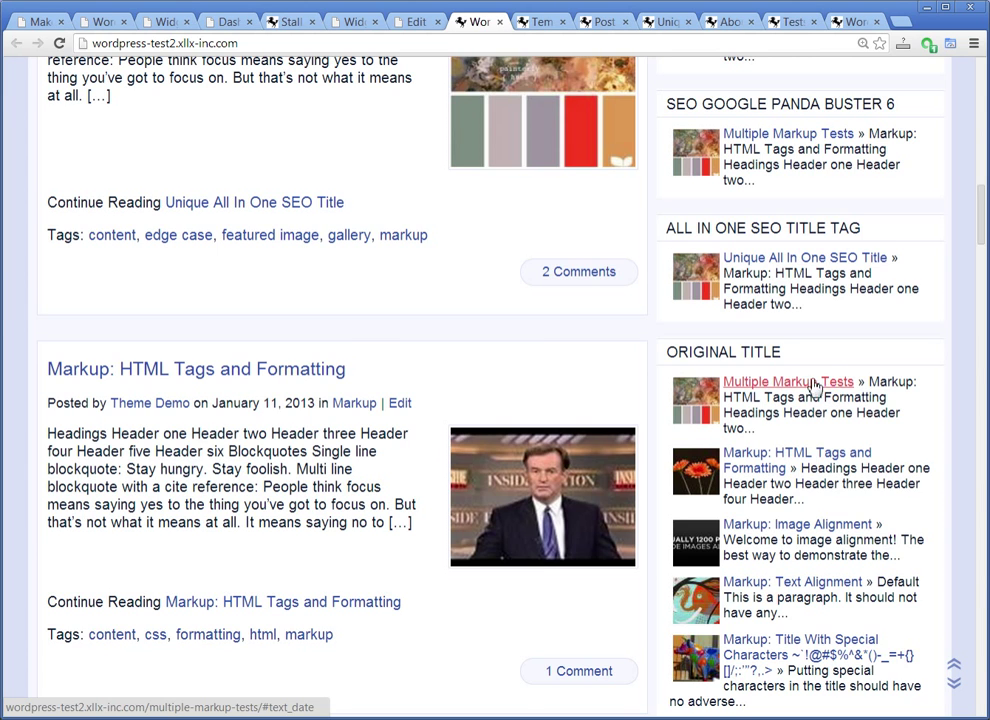
Step: Return to the Multiple Markup Tests post editor and check the post title and All In One SEO Title field
click(416, 21)
scroll(457, 220, up, 10)
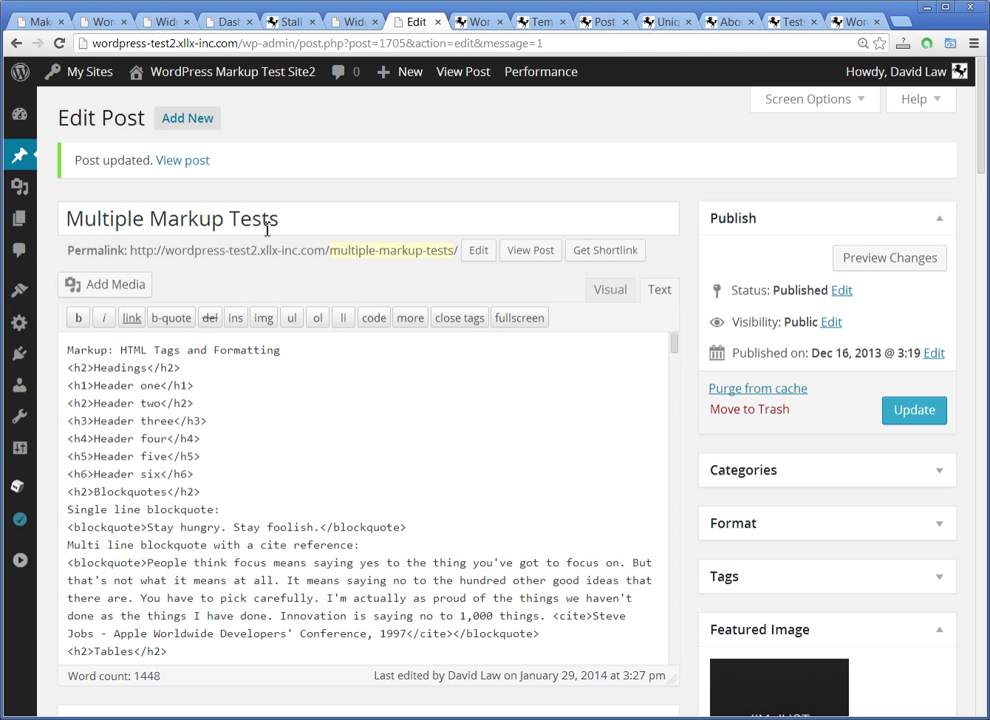
scroll(380, 287, down, 8)
scroll(687, 380, down, 4)
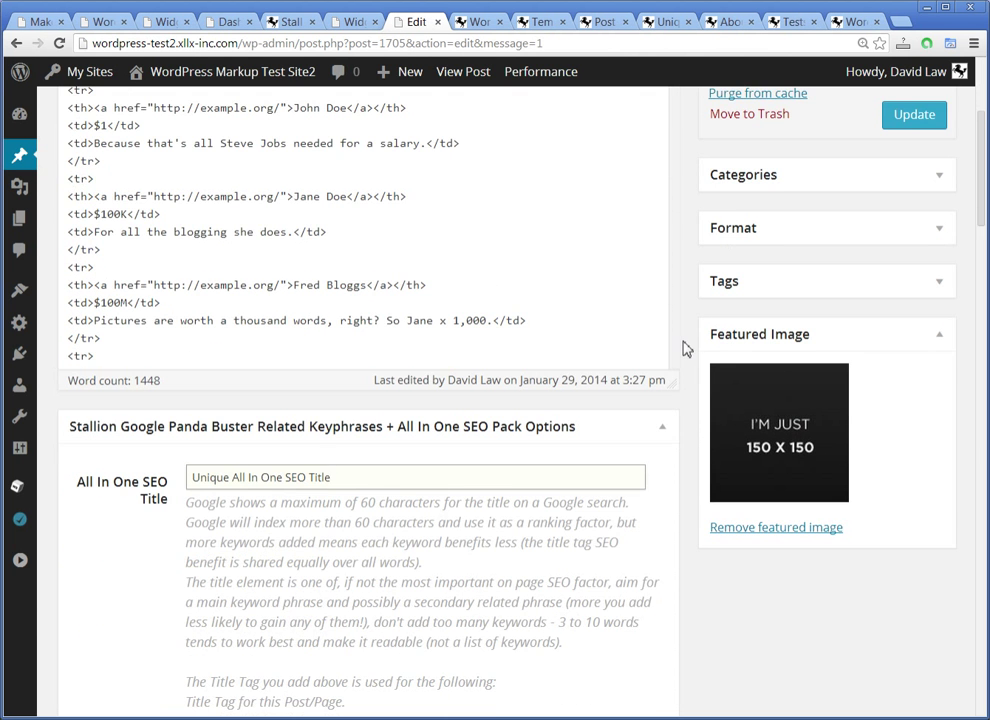
scroll(687, 350, down, 2)
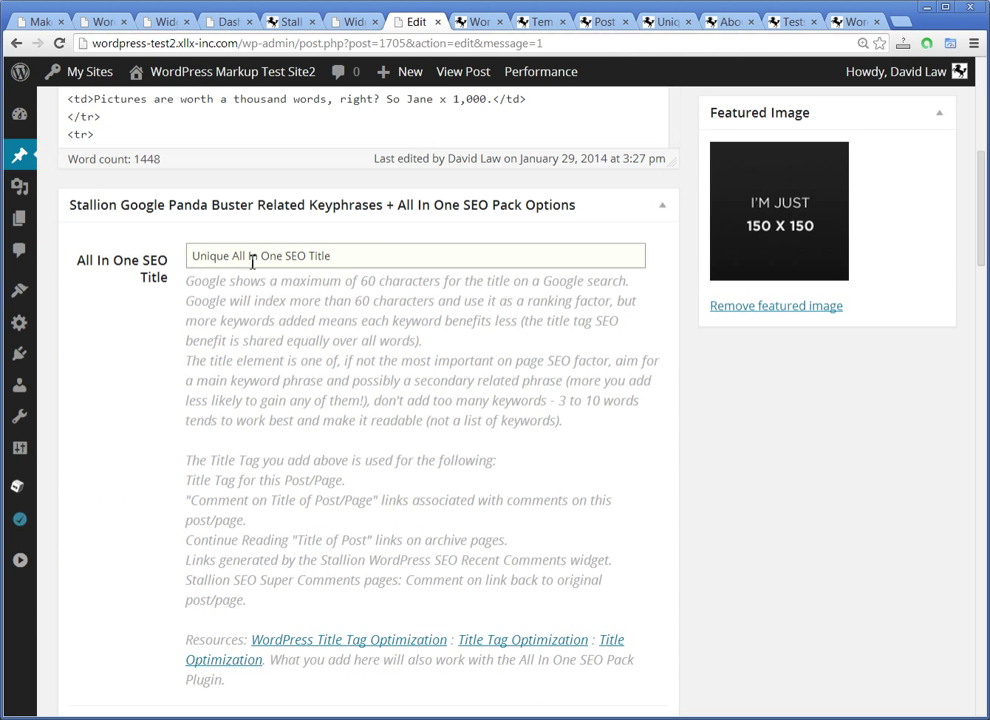
Step: Compare the SEO Google Panda Buster 1 link anchor on the home page with the one on the Template category page
click(480, 22)
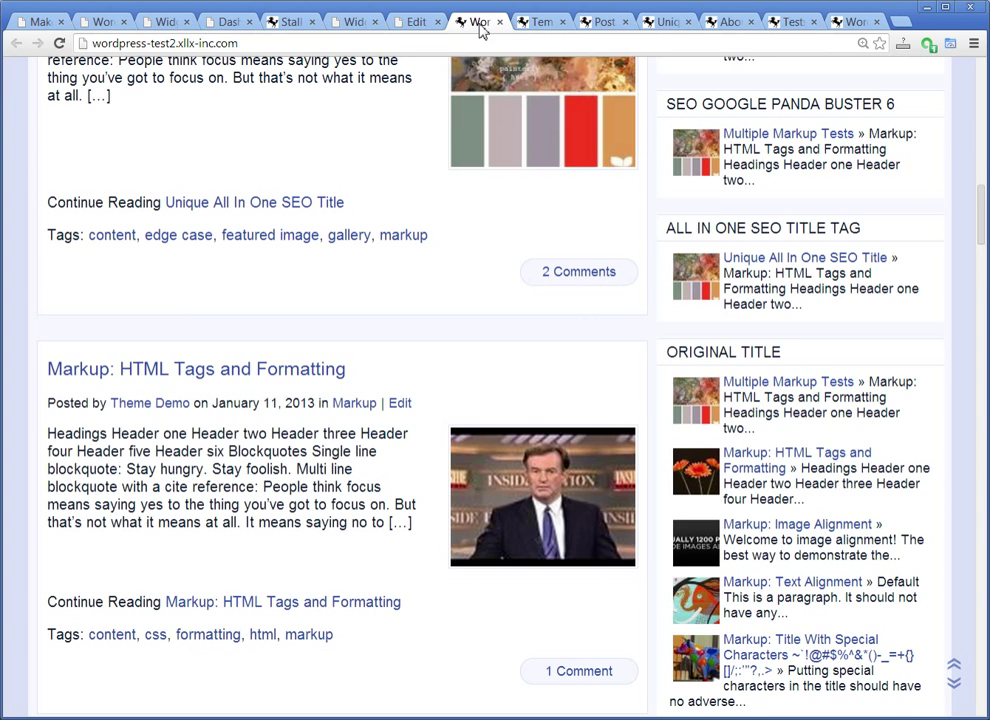
scroll(812, 368, up, 8)
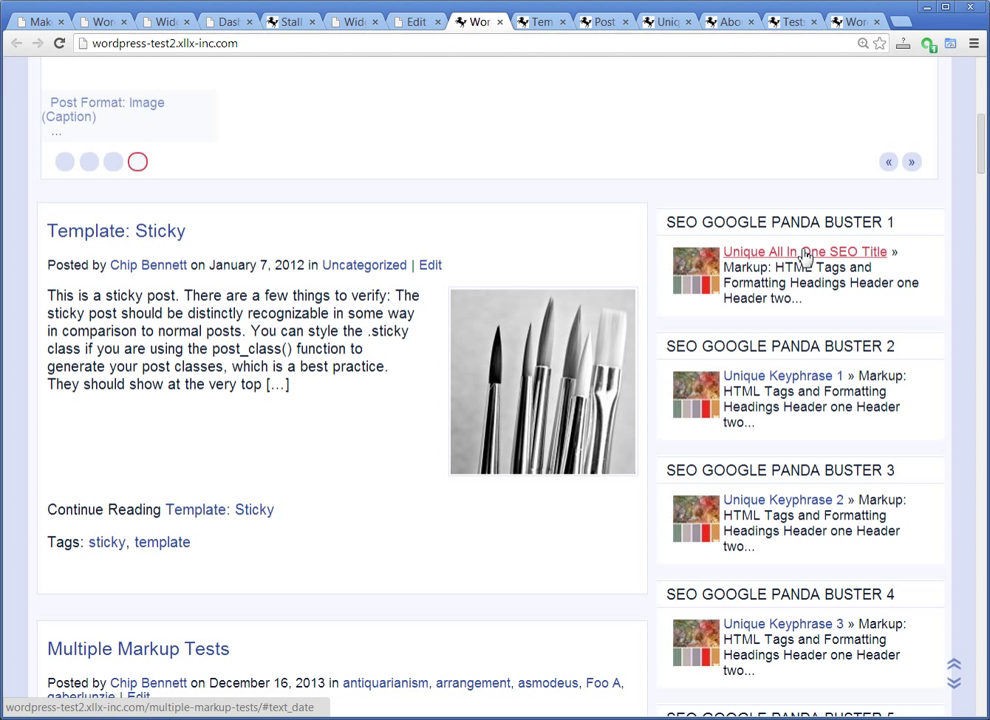
click(537, 22)
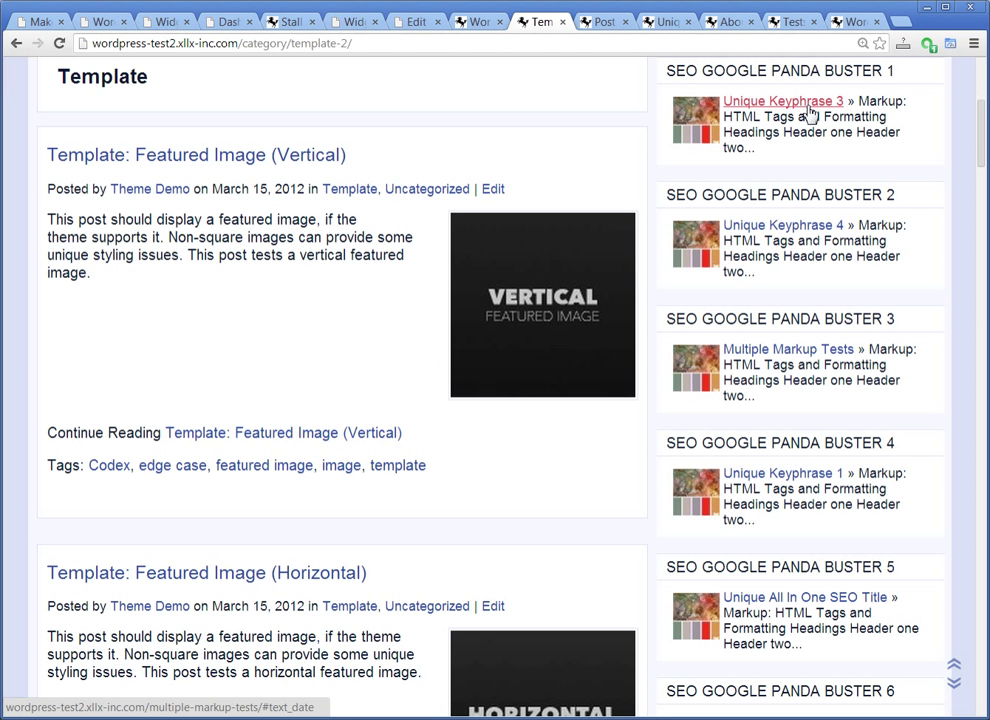
click(482, 21)
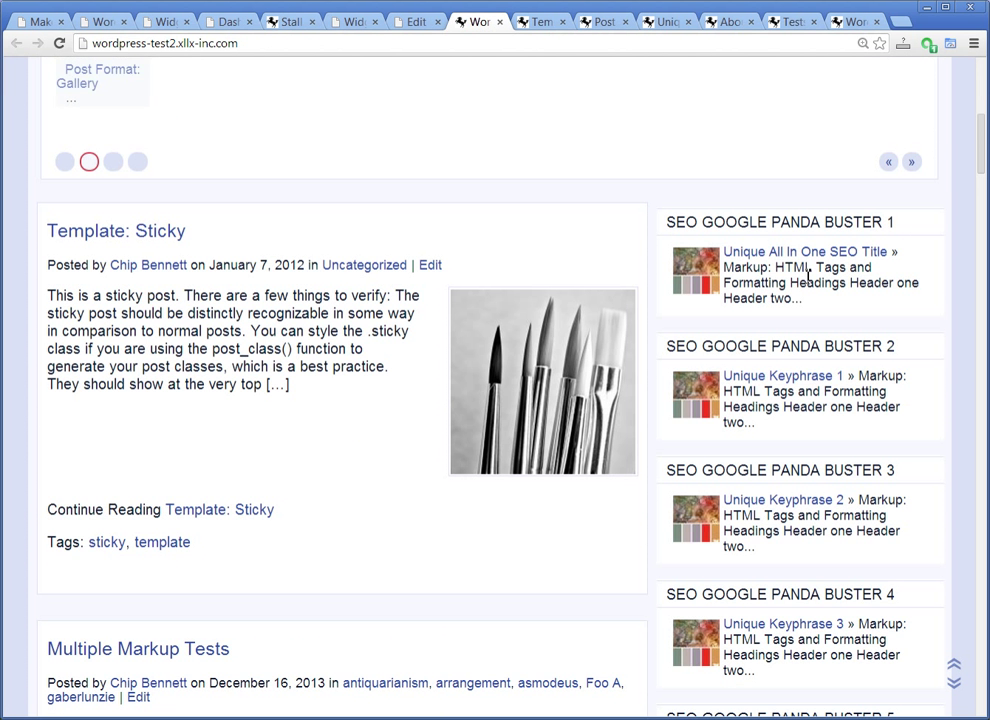
scroll(968, 155, down, 1)
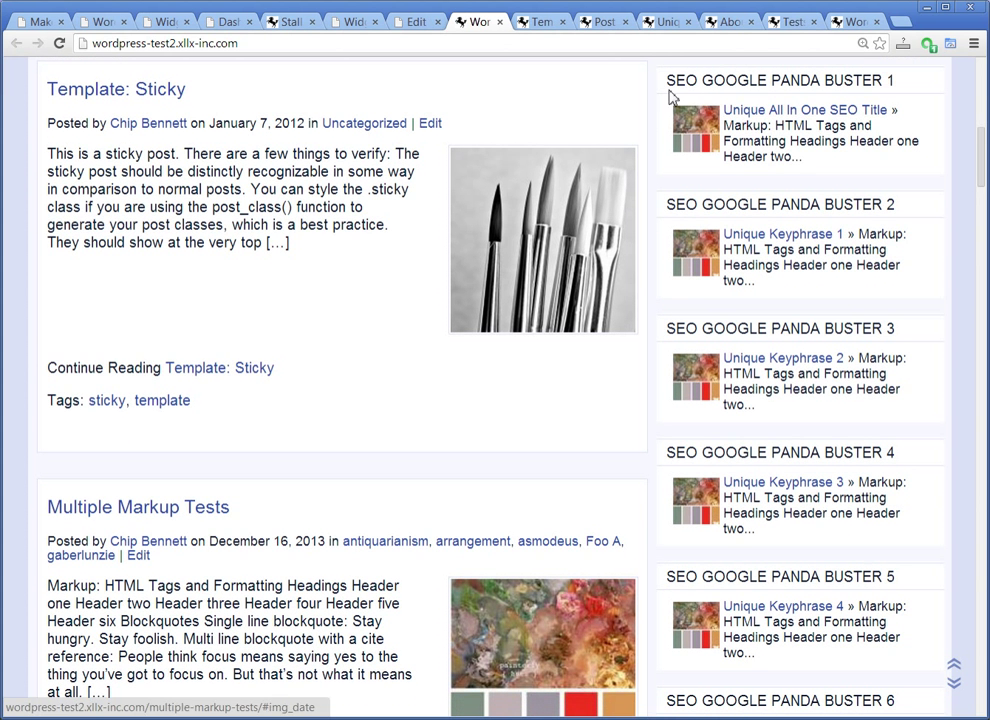
Step: Check the Panda Buster 1 anchor on the Post Formats tag page, the Multiple Markup Tests post, the About page and the "Tests" search page
click(607, 25)
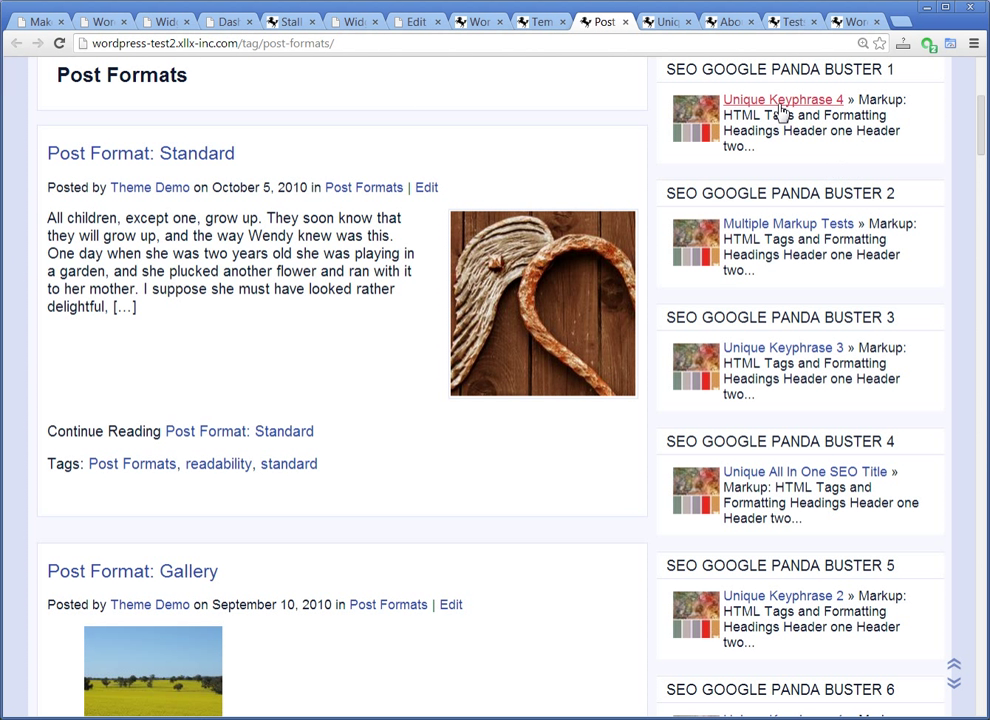
click(669, 27)
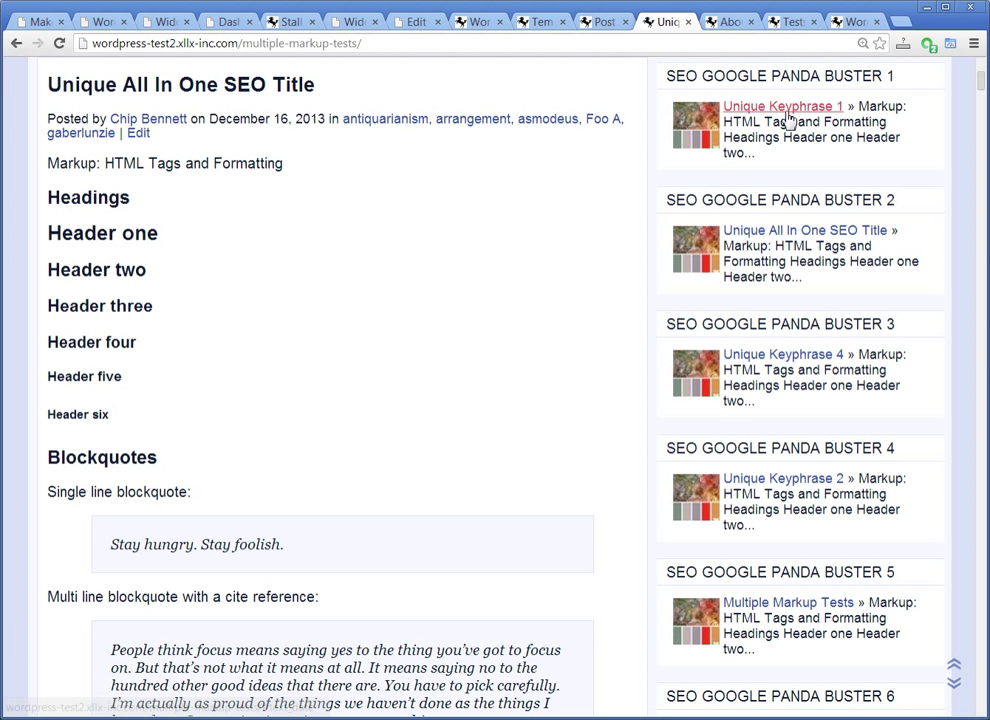
click(727, 25)
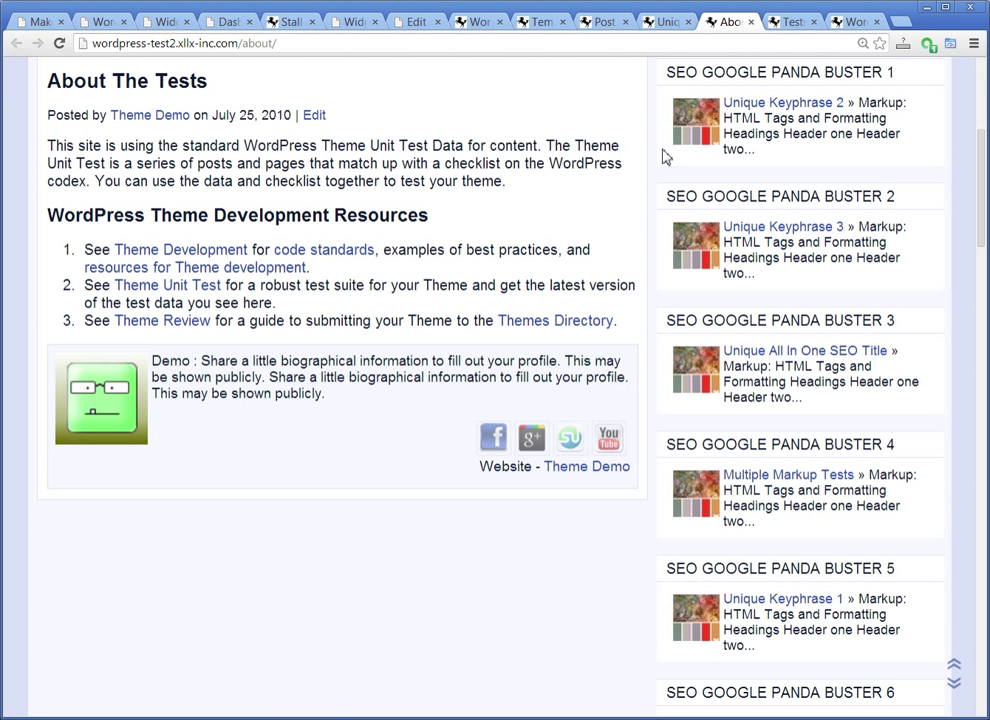
click(785, 21)
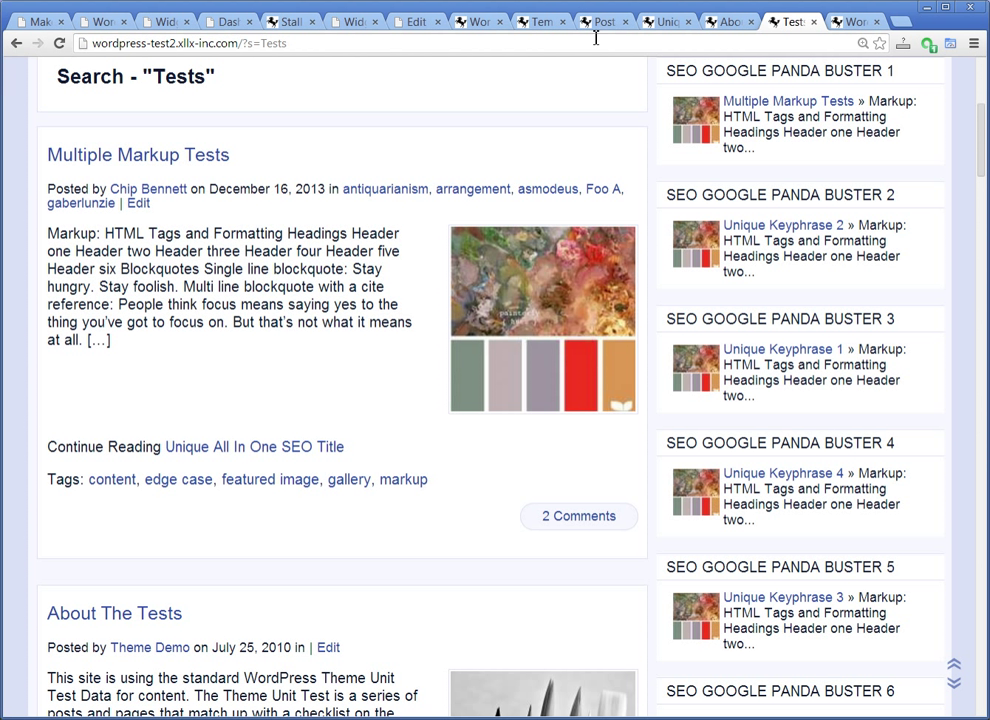
Step: Compare the anchors of all six SEO Google Panda Buster widgets between the home page and the Template category page
click(481, 21)
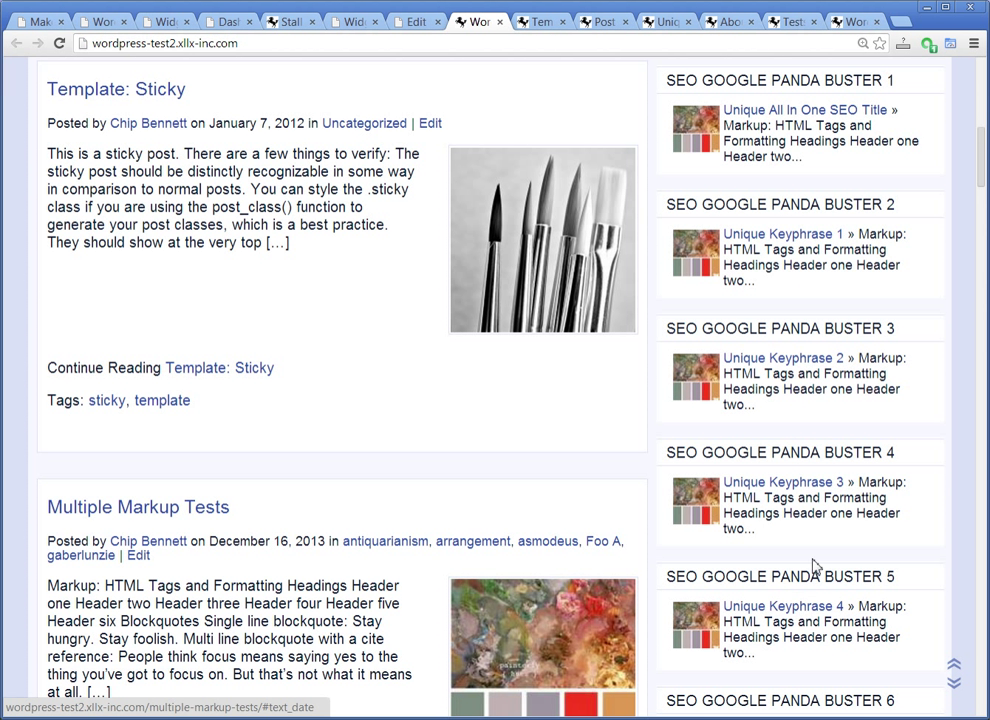
click(525, 26)
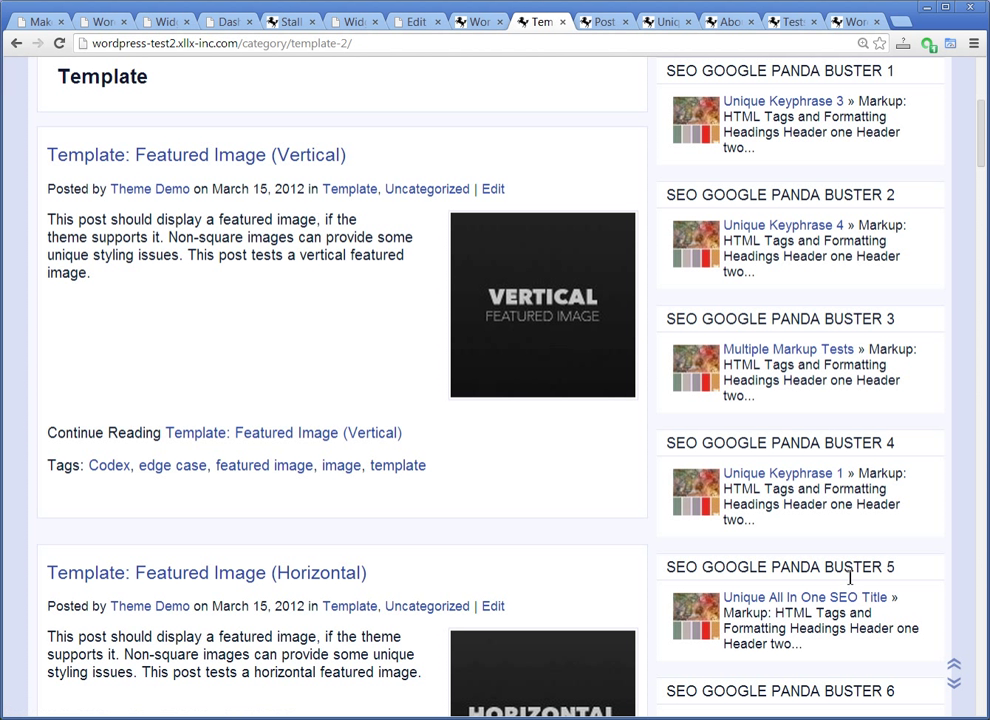
scroll(842, 592, down, 2)
scroll(842, 592, down, 1)
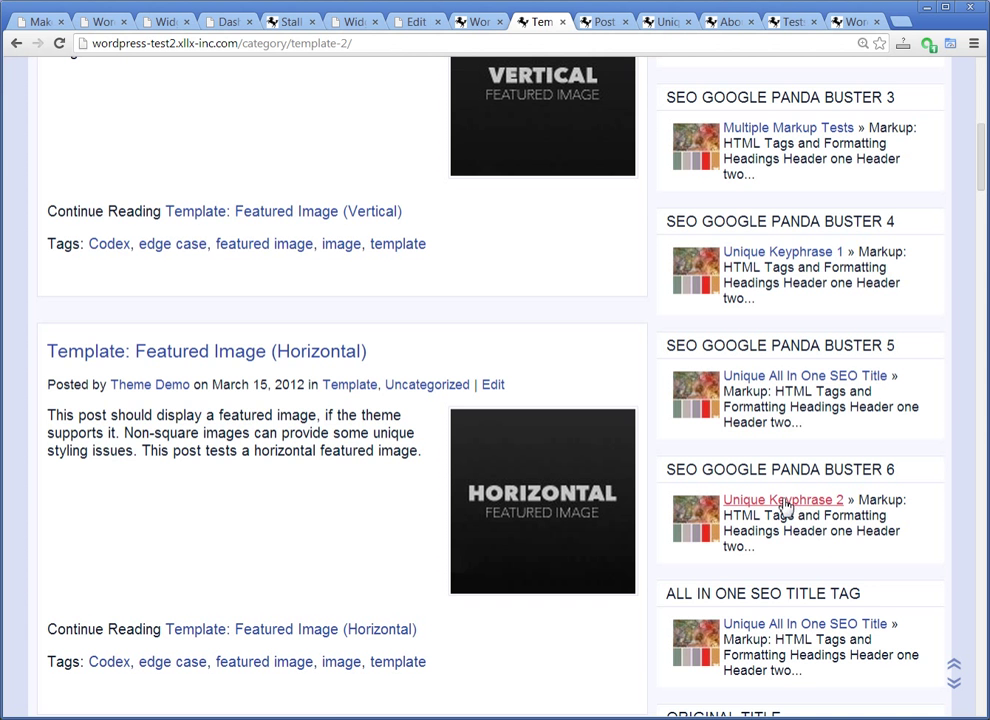
Step: Compare the SEO Google Panda Buster widget anchors on the Template category page with those on the Post Formats tag page
scroll(840, 508, down, 2)
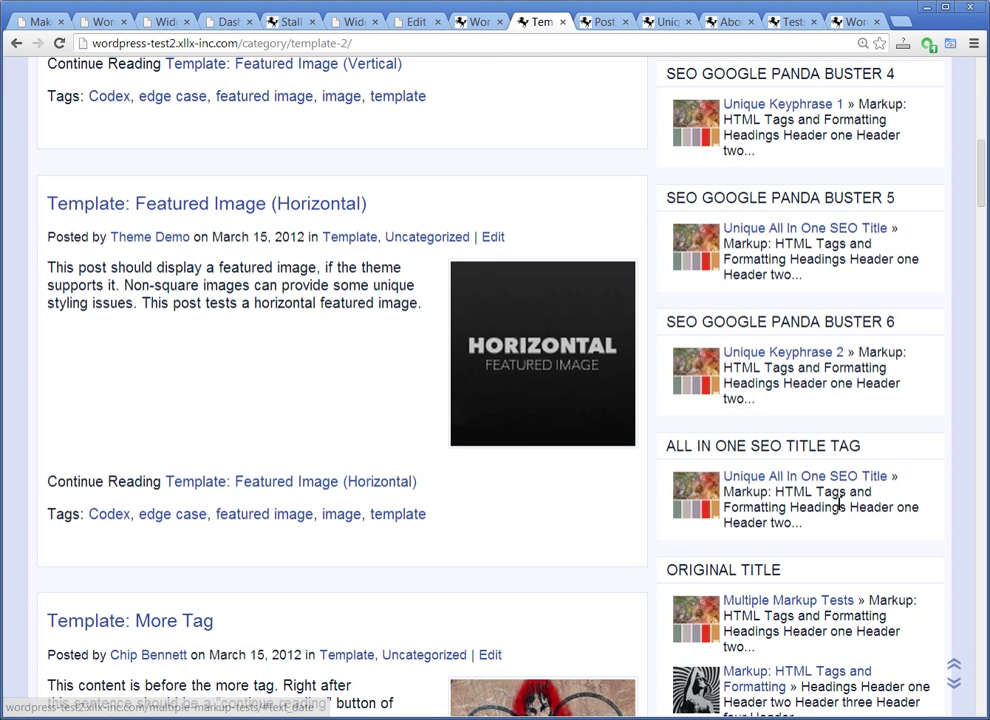
scroll(777, 478, up, 2)
scroll(777, 481, up, 2)
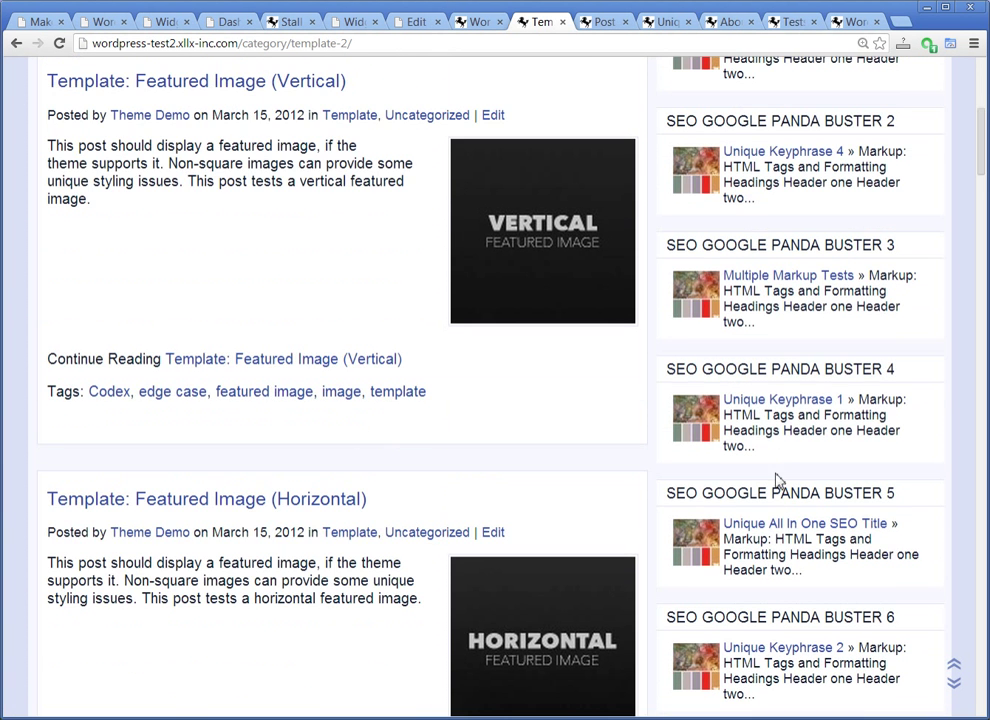
click(610, 22)
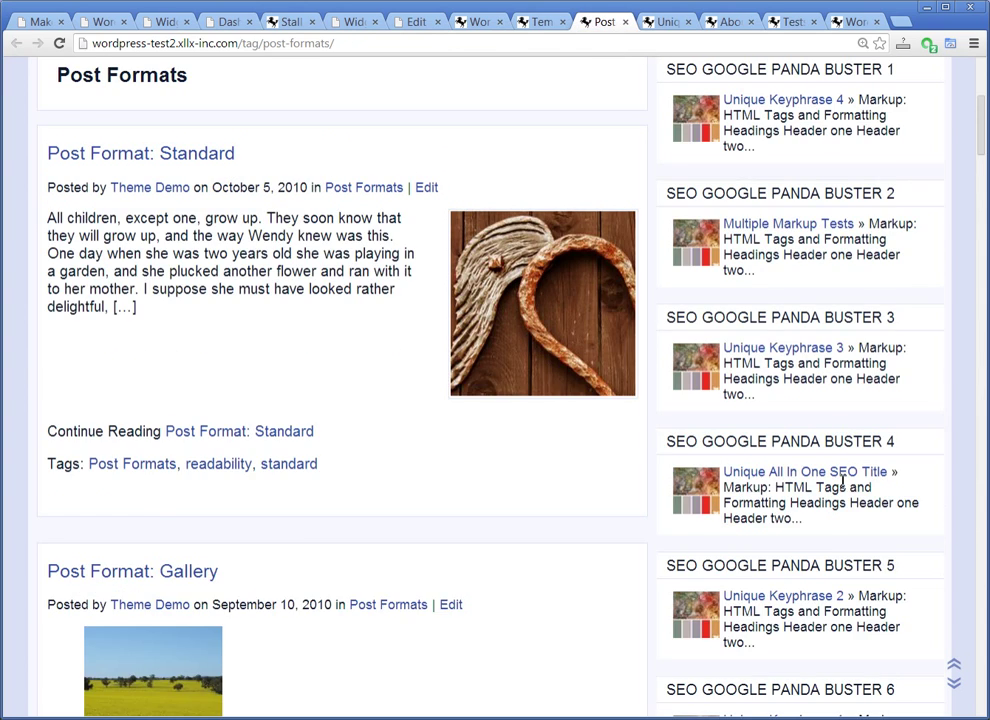
scroll(843, 484, up, 1)
scroll(843, 486, down, 2)
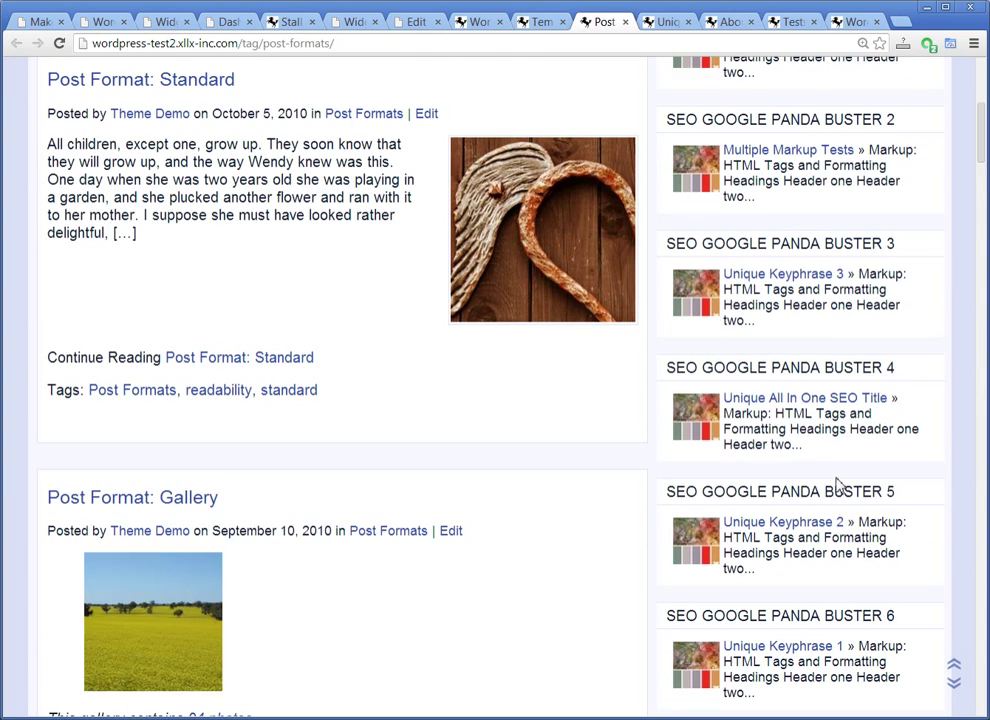
scroll(840, 486, down, 2)
scroll(843, 488, up, 5)
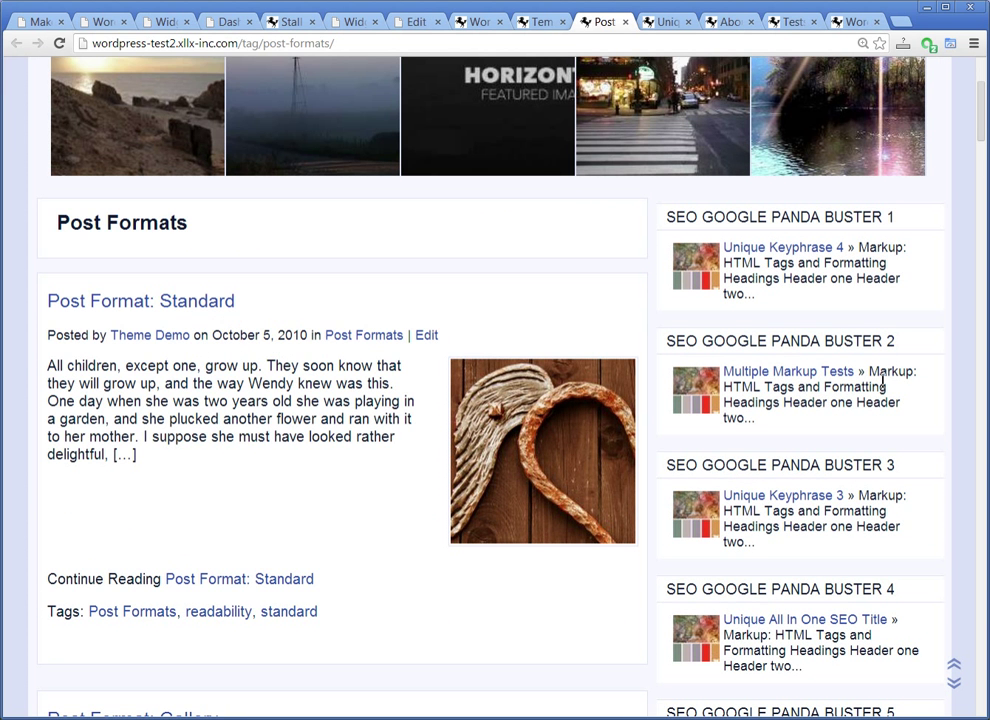
Step: Compare the Original Title widget's anchors on the home page, Template category page, Post Formats tag page and Multiple Markup Tests post
click(483, 24)
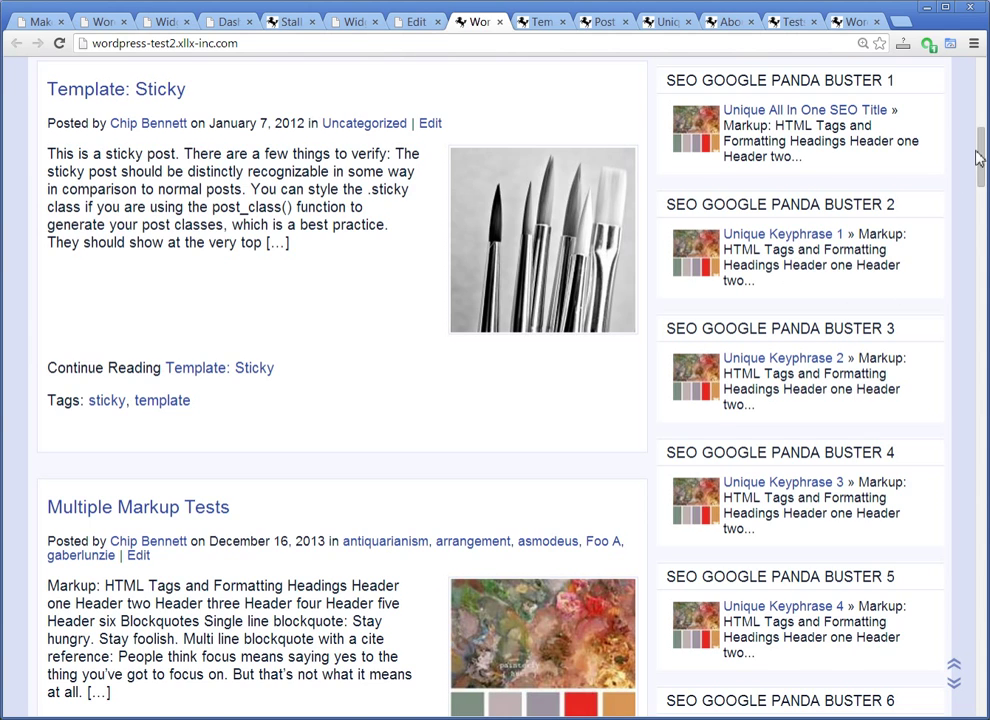
drag(981, 155, 983, 240)
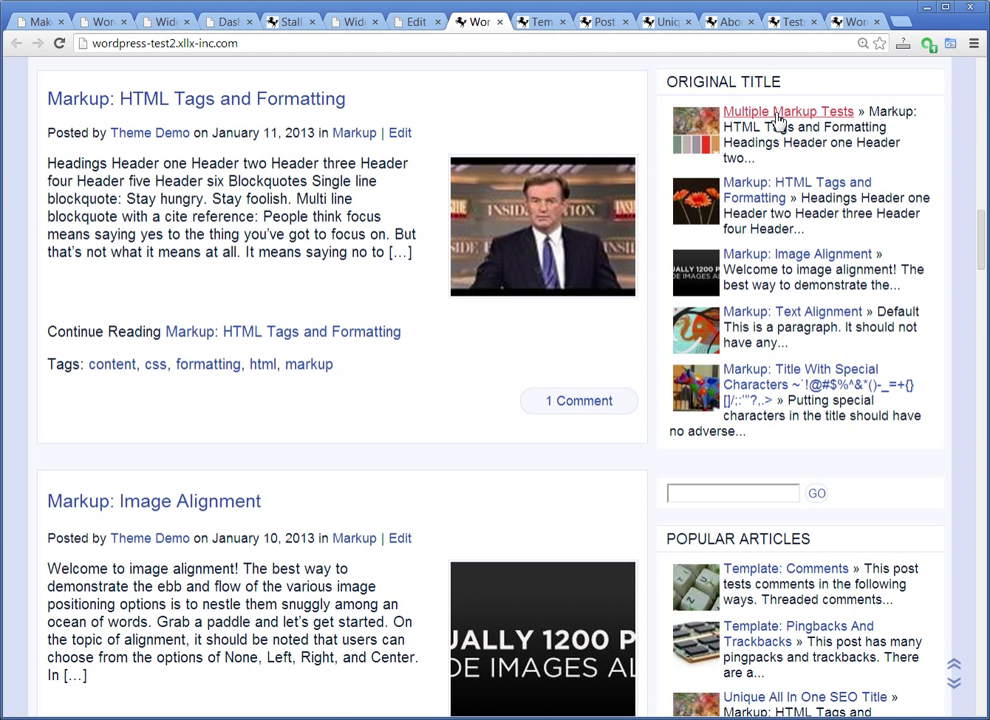
click(539, 24)
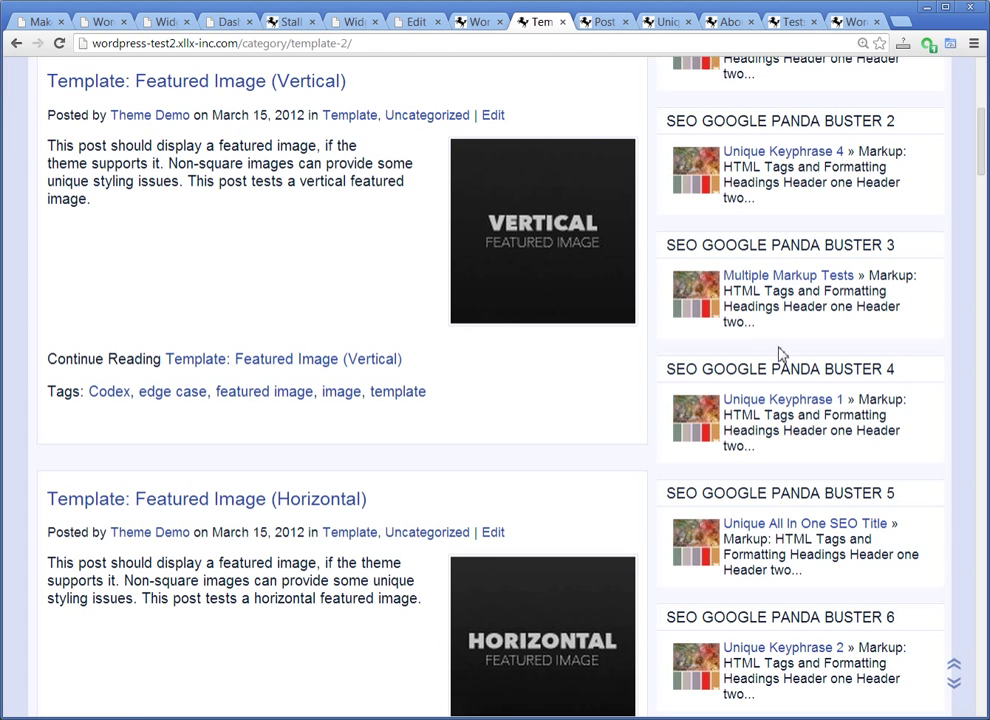
scroll(781, 354, down, 7)
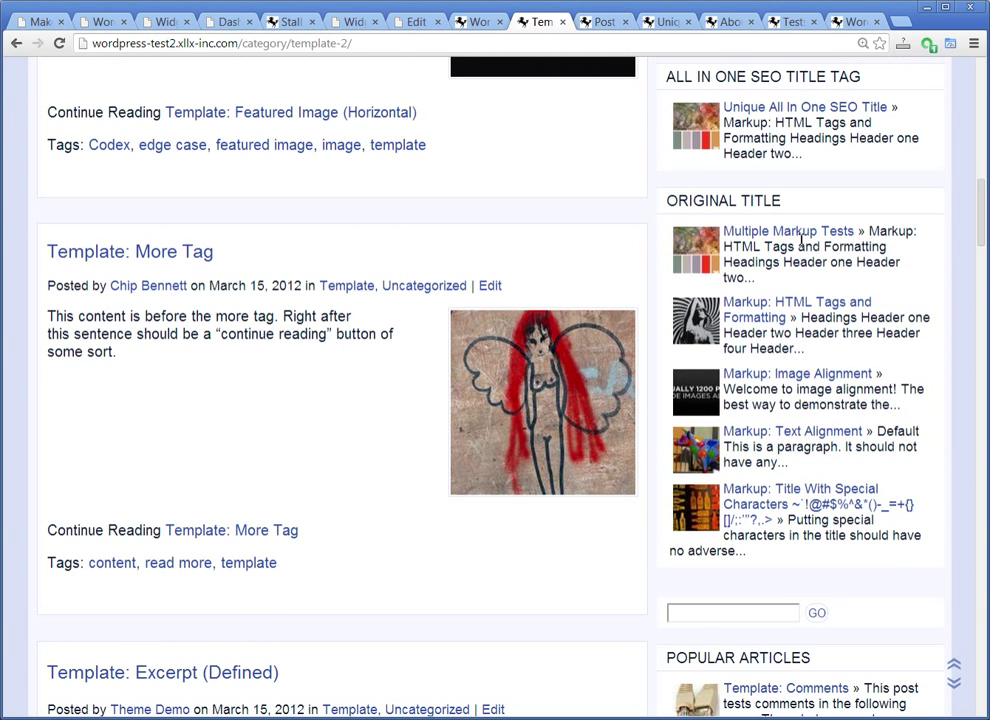
click(608, 22)
scroll(790, 268, down, 7)
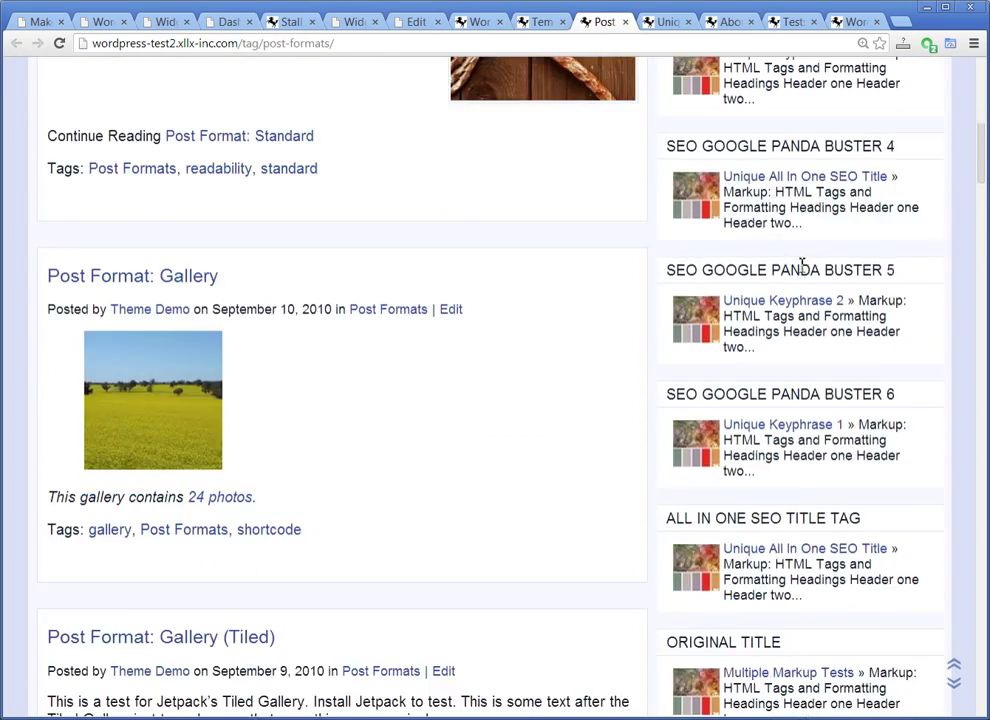
scroll(790, 265, down, 2)
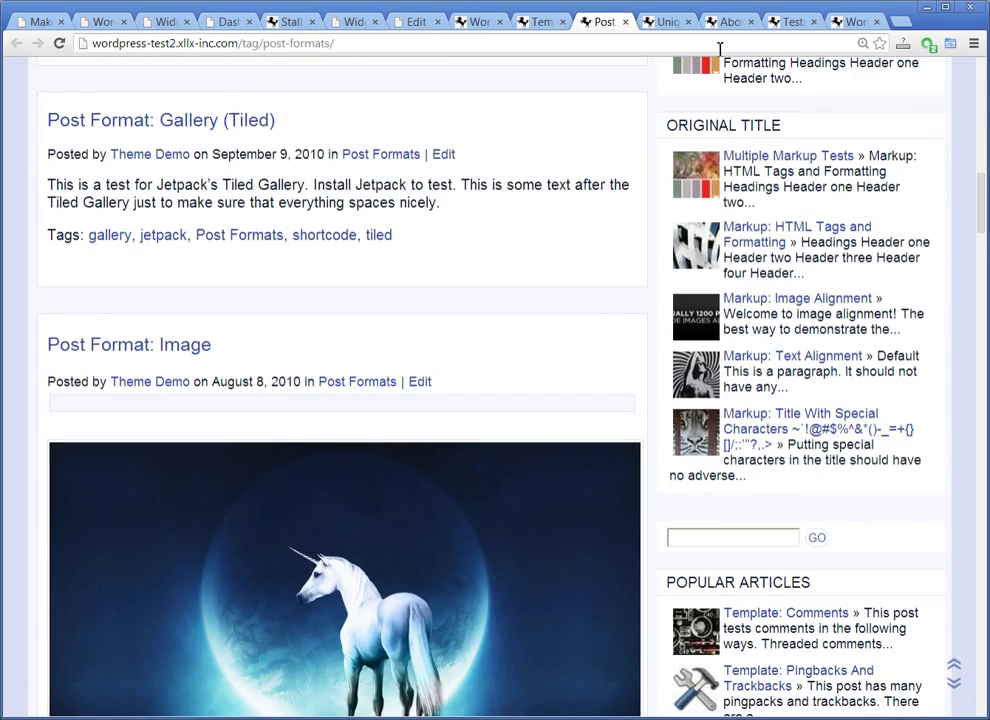
click(666, 26)
scroll(885, 470, down, 9)
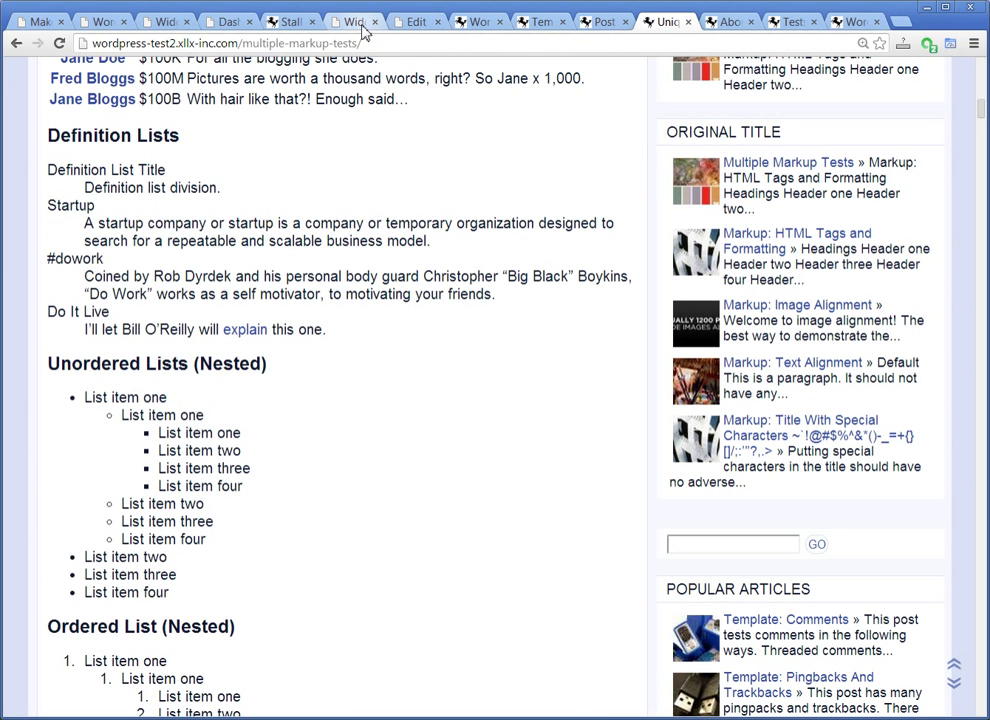
Step: Expand the SEO Google Panda Buster 1 widget and review its Link Anchor Text AIOSEO Priority options, keeping All In One SEO Google Panda Buster 1
click(350, 22)
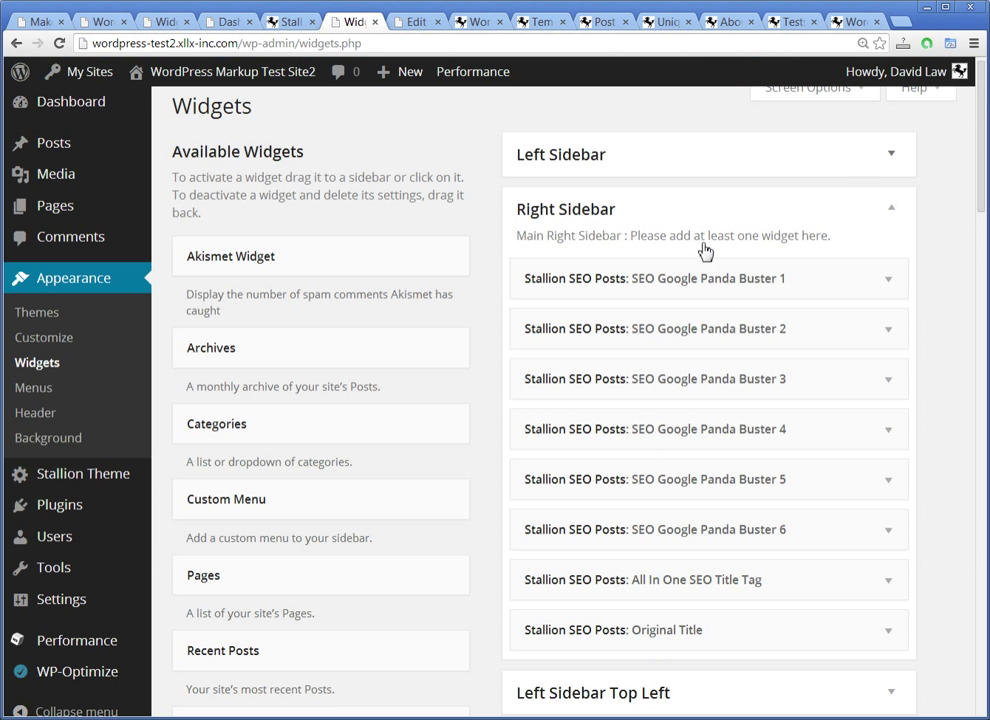
click(895, 288)
scroll(905, 470, down, 2)
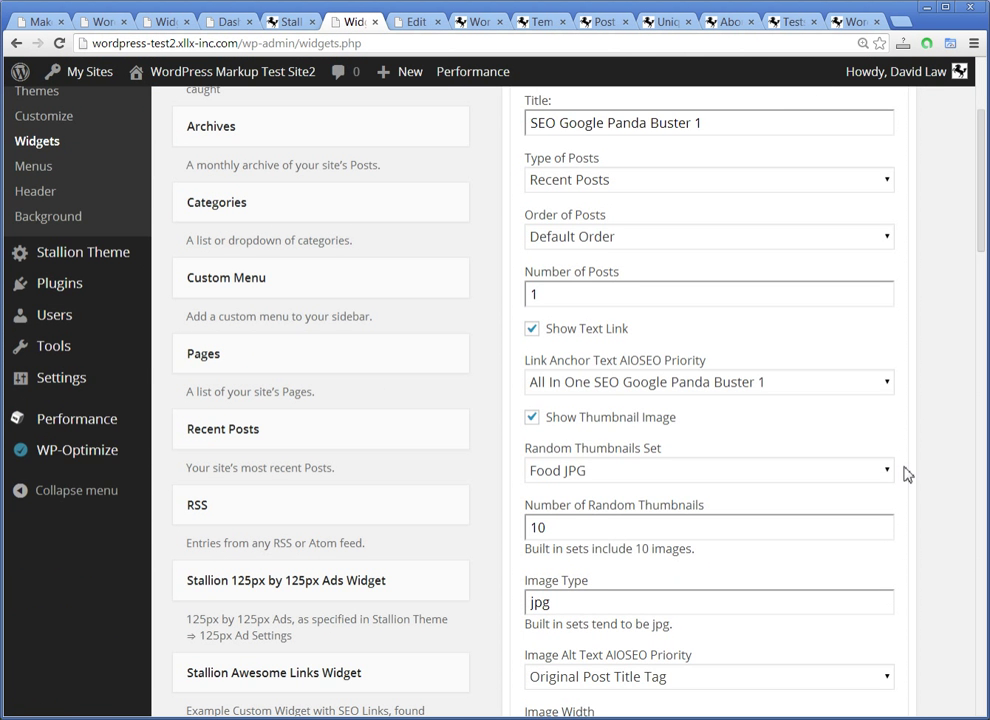
click(750, 392)
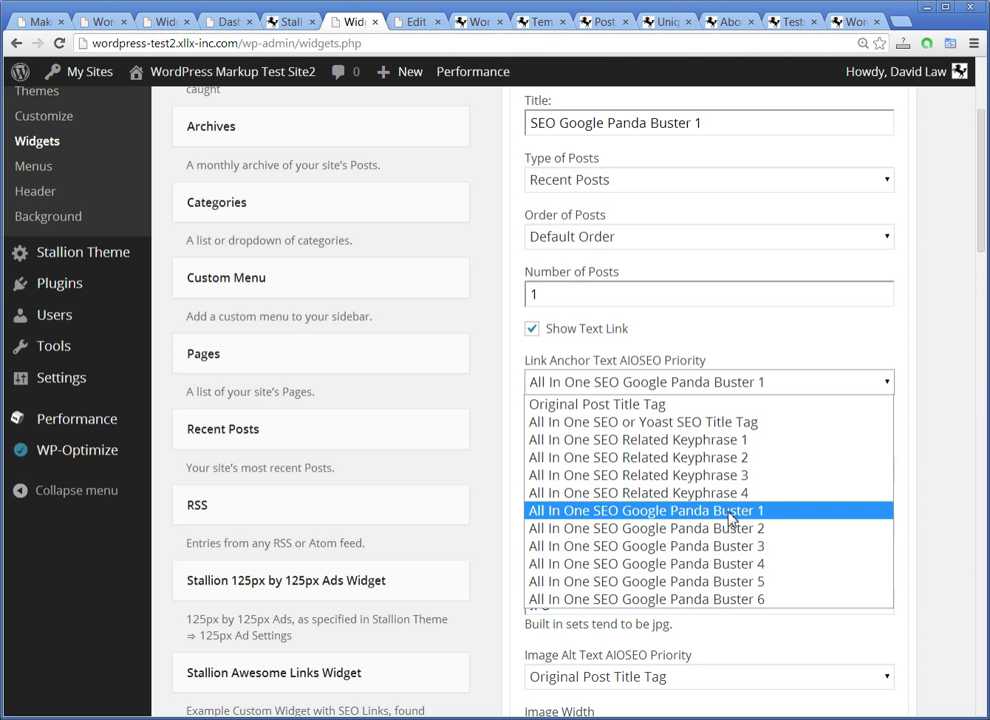
click(731, 511)
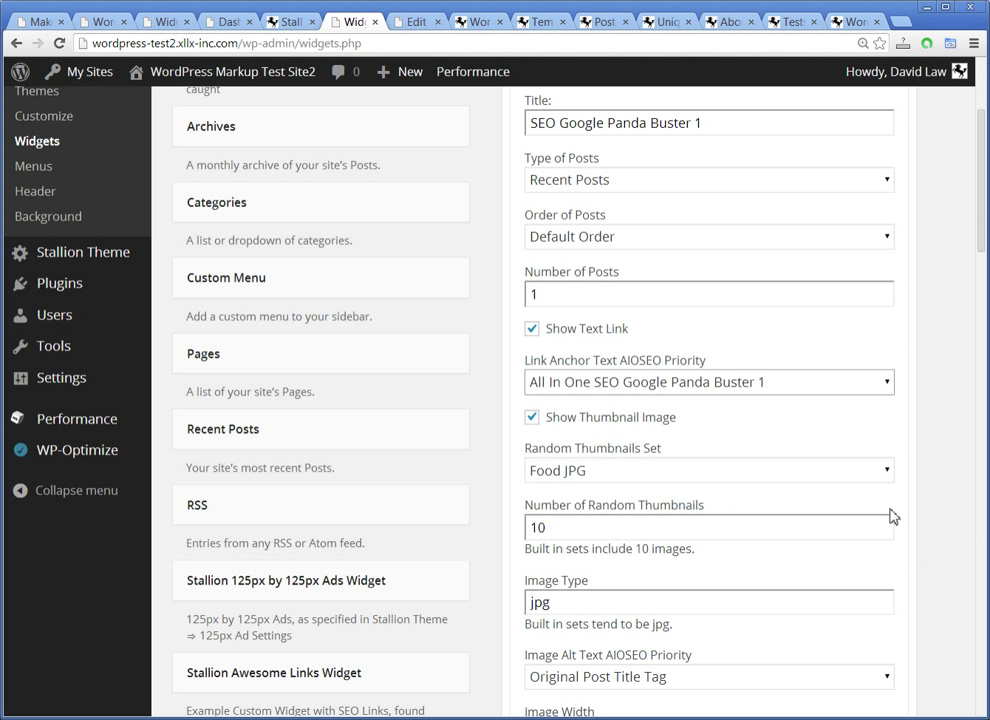
Step: Review the title, All In One SEO Title and Keyphrase 1 to 4 fields in the Multiple Markup Tests post editor
click(414, 22)
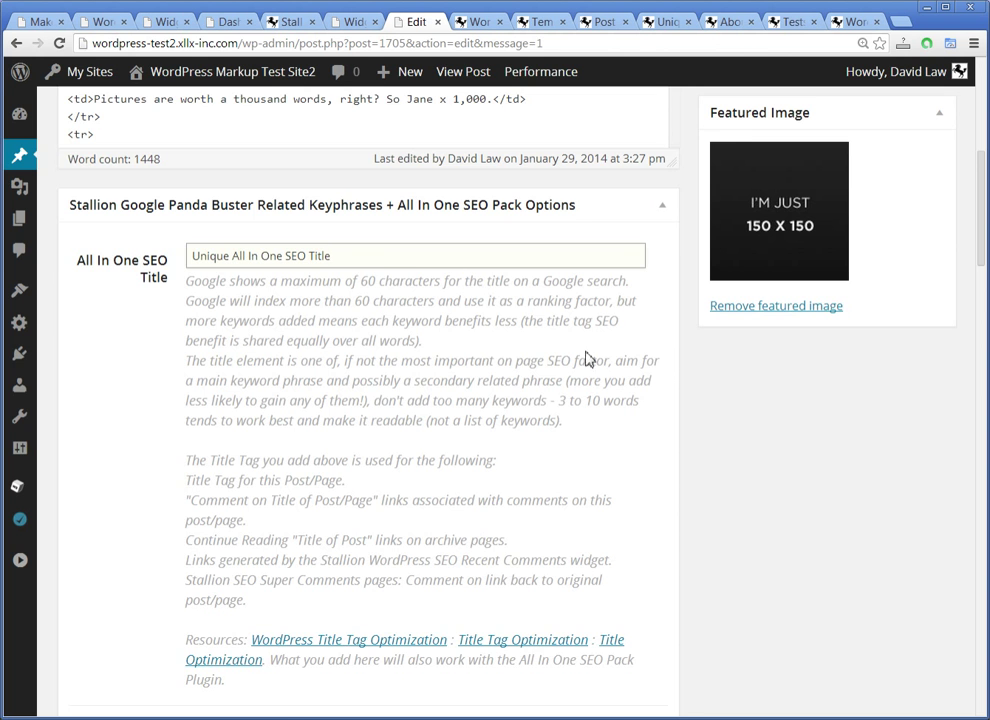
scroll(586, 359, up, 10)
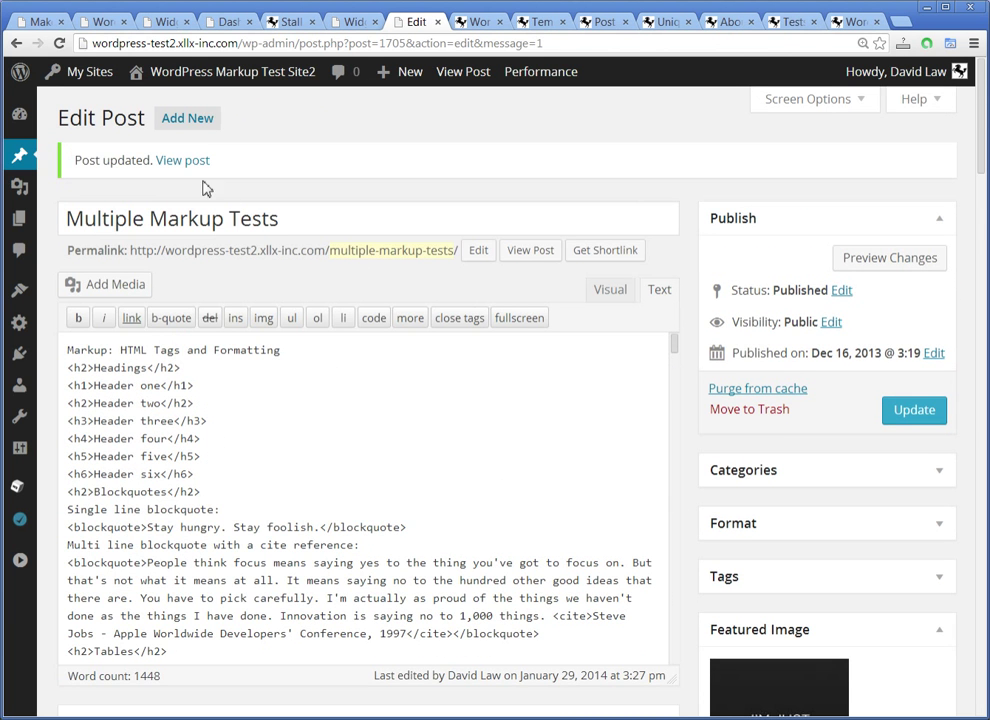
scroll(707, 425, down, 5)
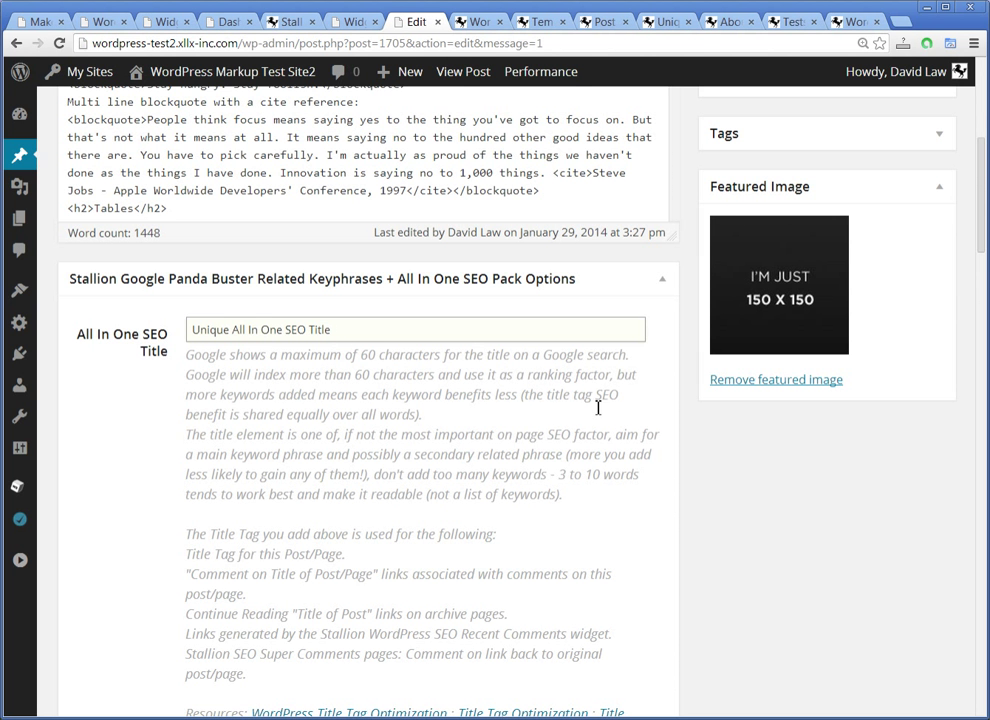
scroll(659, 480, down, 5)
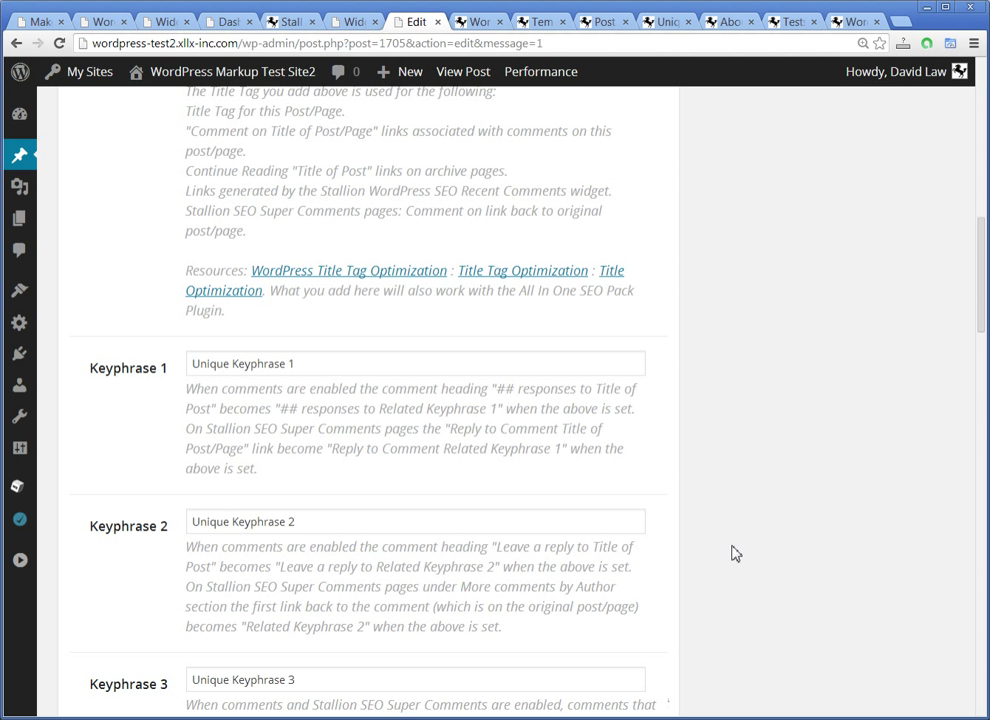
scroll(680, 565, down, 3)
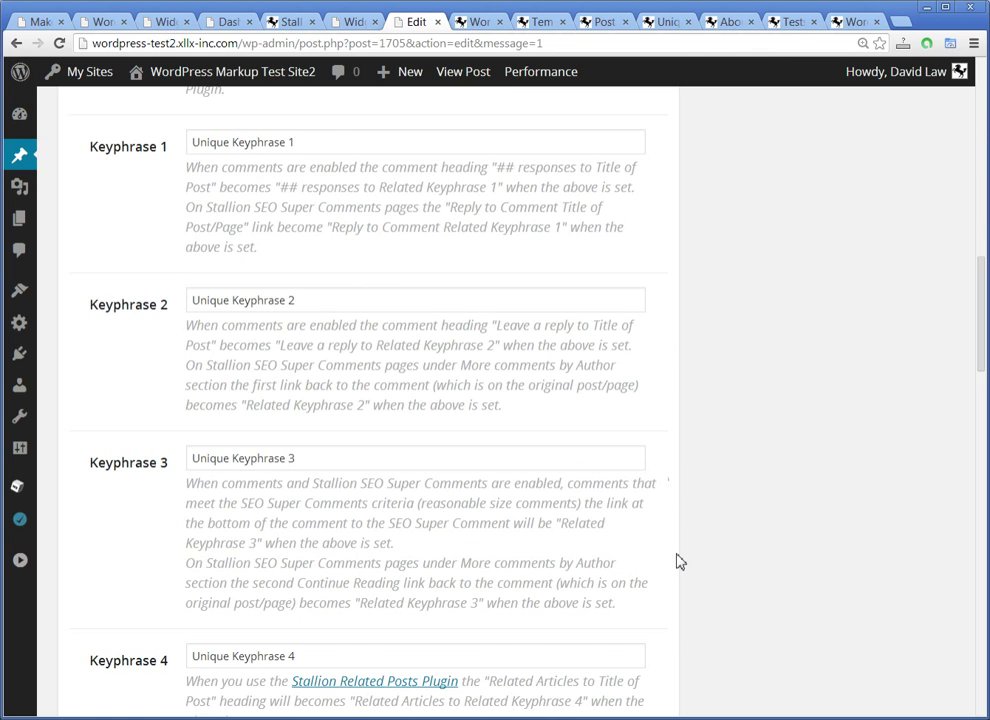
scroll(678, 559, up, 5)
scroll(678, 559, down, 5)
scroll(675, 363, up, 9)
Step: Check the home page's Original Title and All In One SEO Title Tag widgets alongside the SEO Google Panda Buster 1 widget settings
click(489, 29)
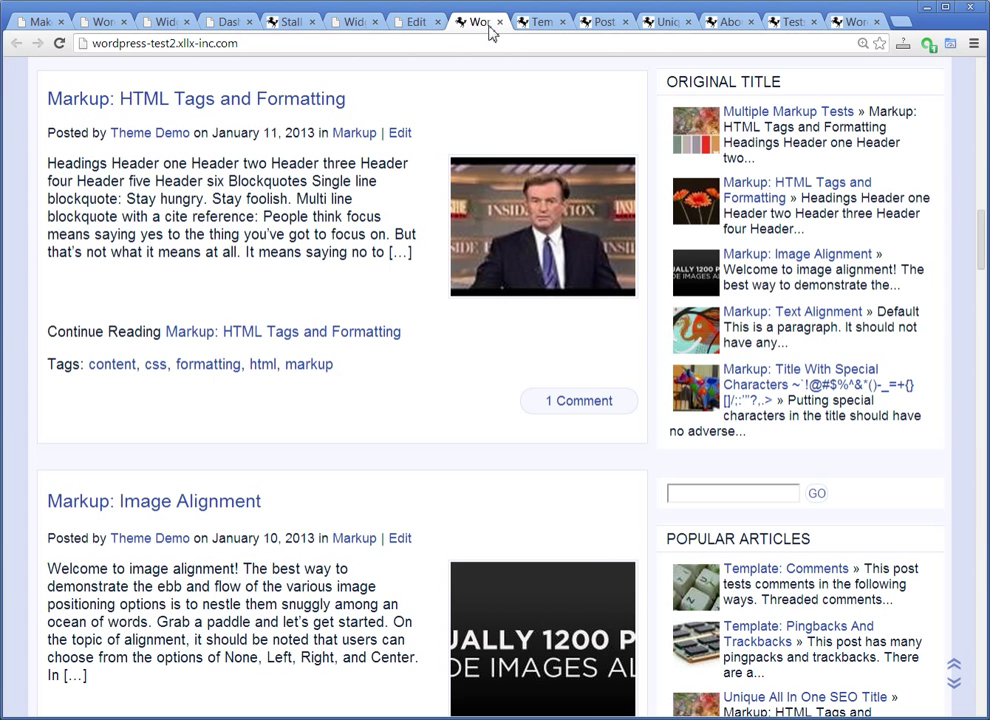
scroll(757, 493, up, 2)
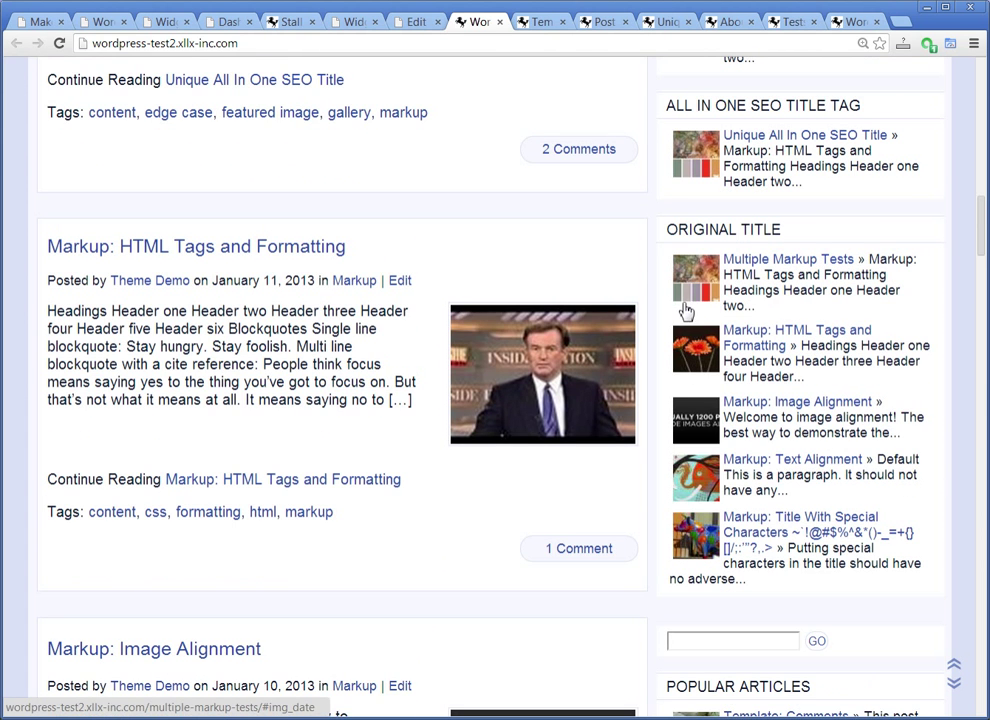
click(360, 22)
scroll(520, 300, up, 3)
scroll(725, 548, down, 3)
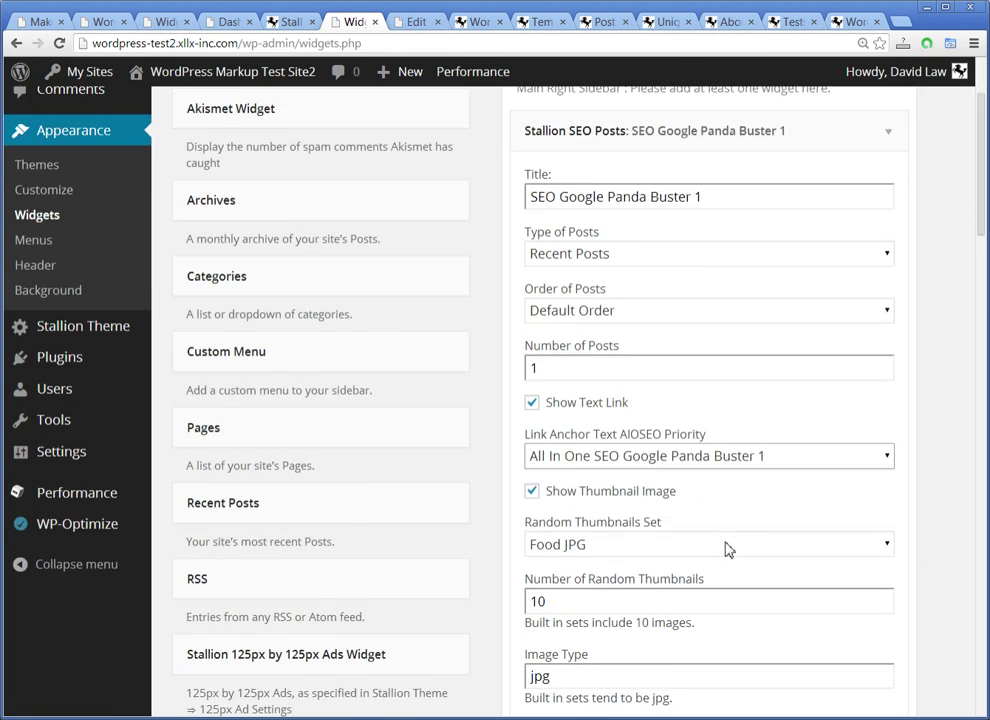
click(480, 23)
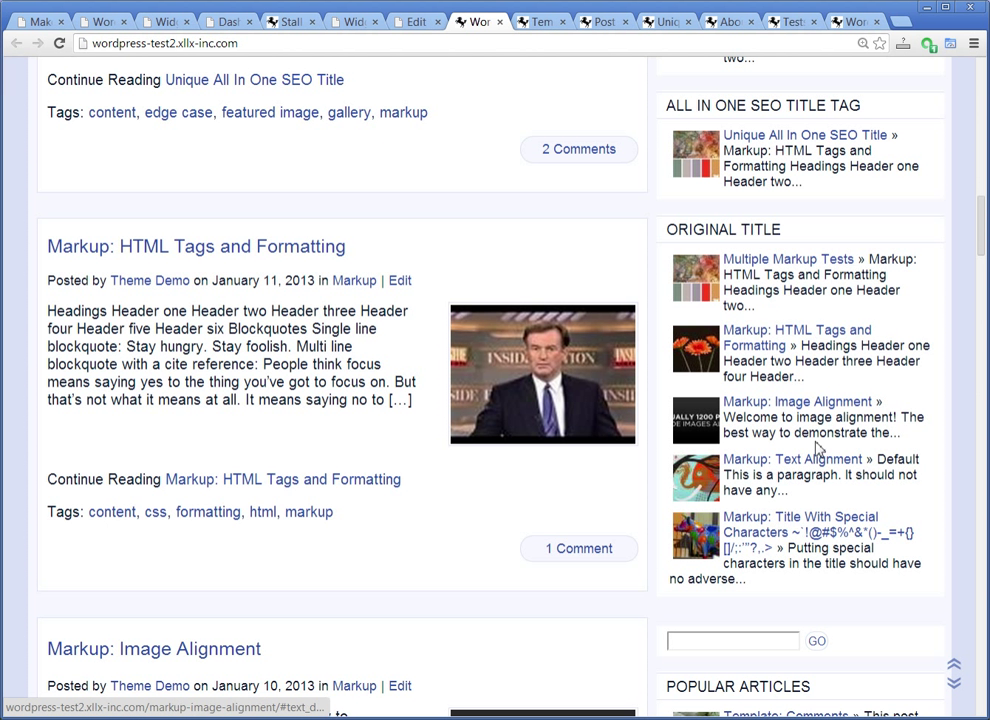
scroll(826, 437, up, 1)
scroll(826, 437, up, 1)
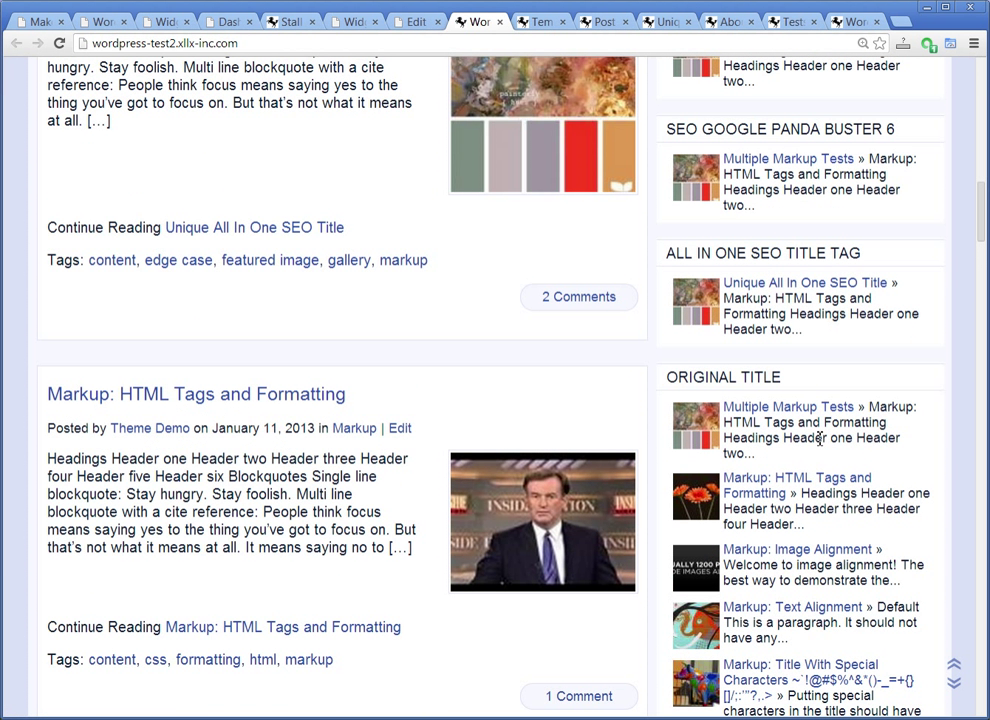
scroll(819, 435, down, 3)
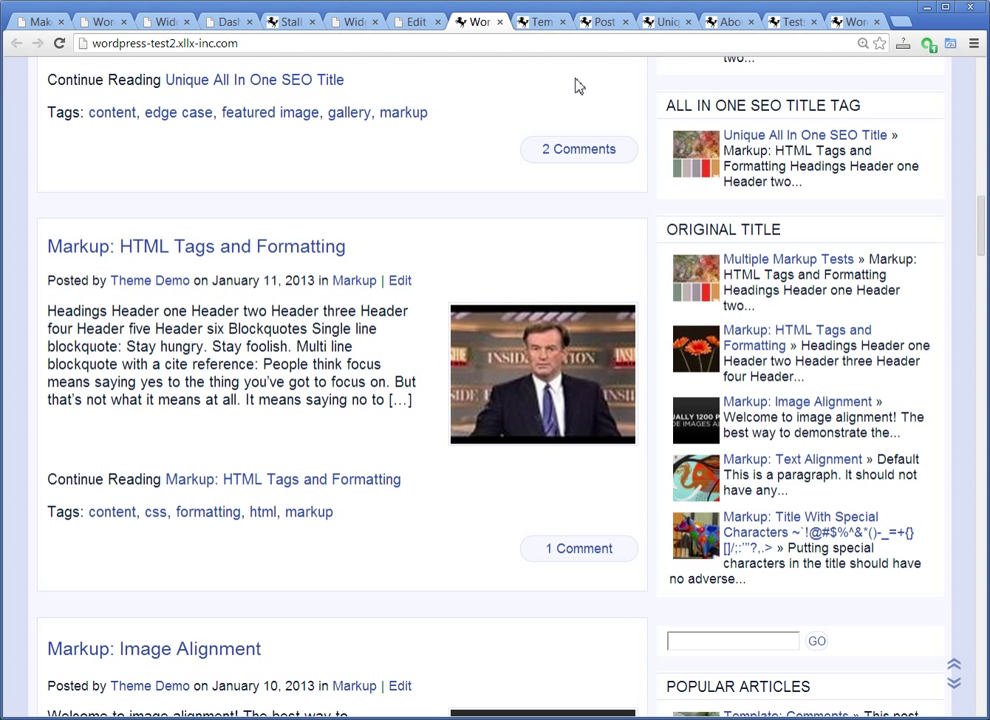
Step: Recheck the post title, All In One SEO Title and all four keyphrases that supply the anchor text in the Multiple Markup Tests post editor
click(348, 24)
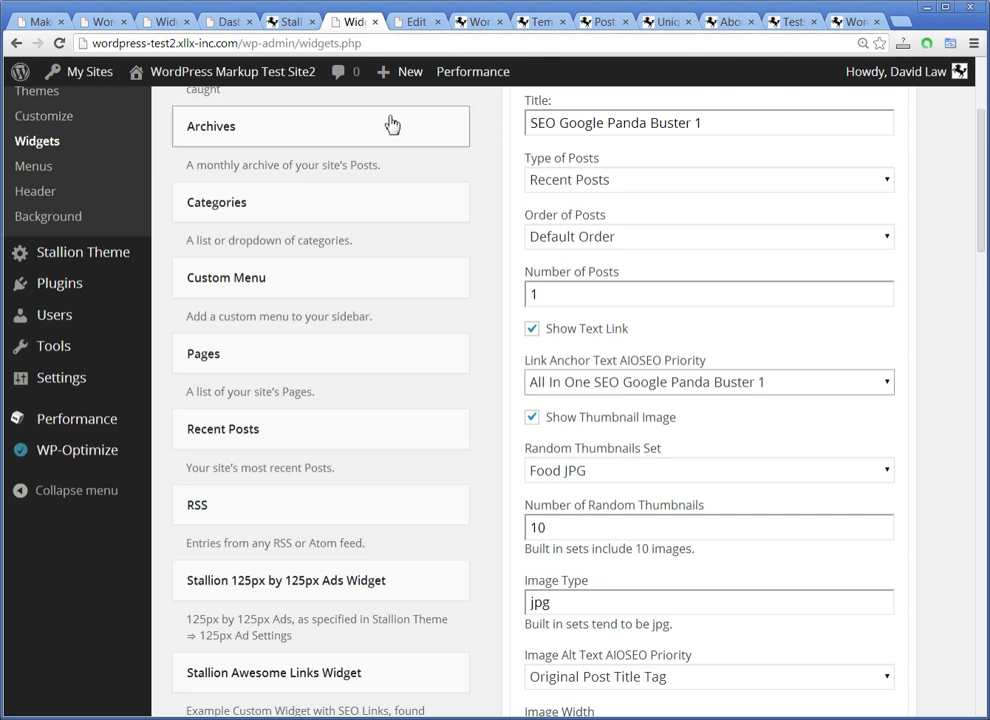
click(413, 22)
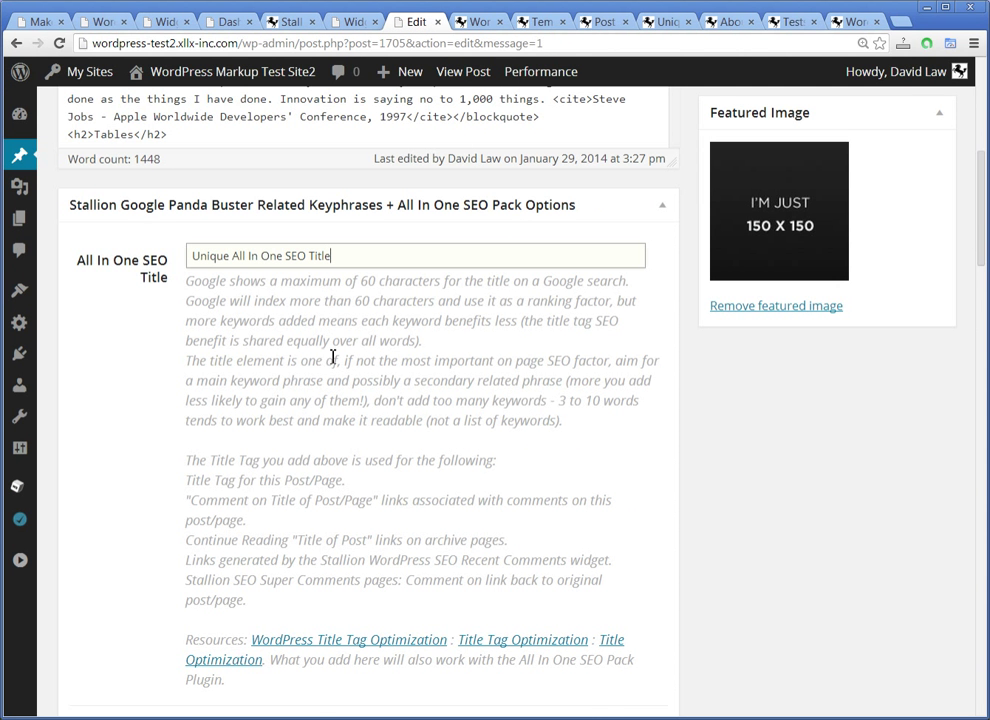
scroll(333, 356, up, 5)
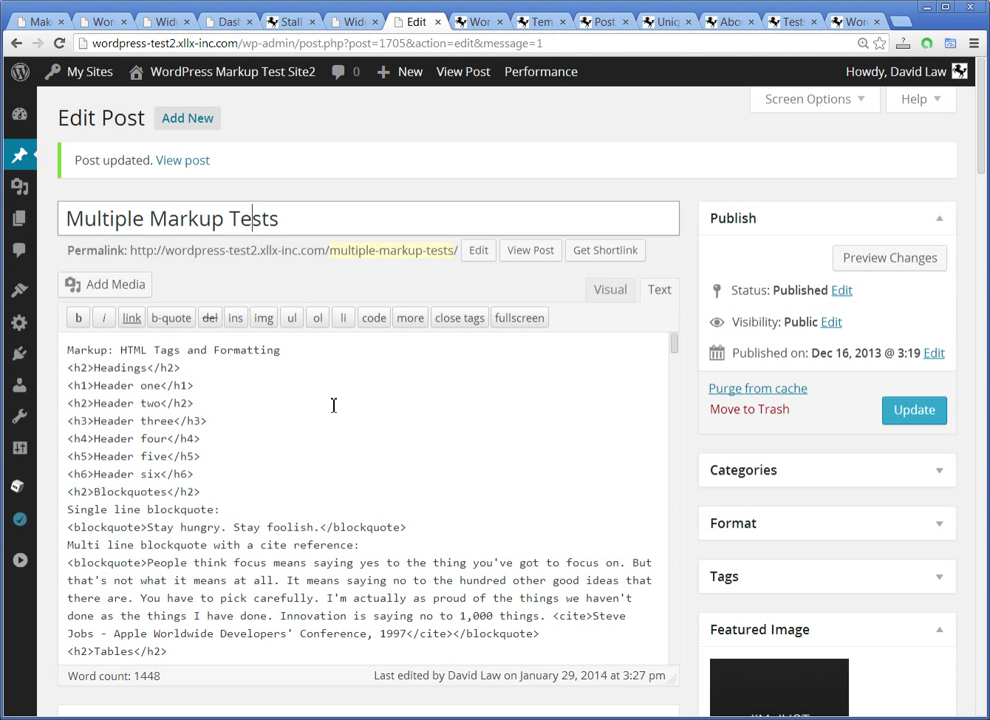
scroll(325, 411, down, 10)
scroll(708, 501, down, 1)
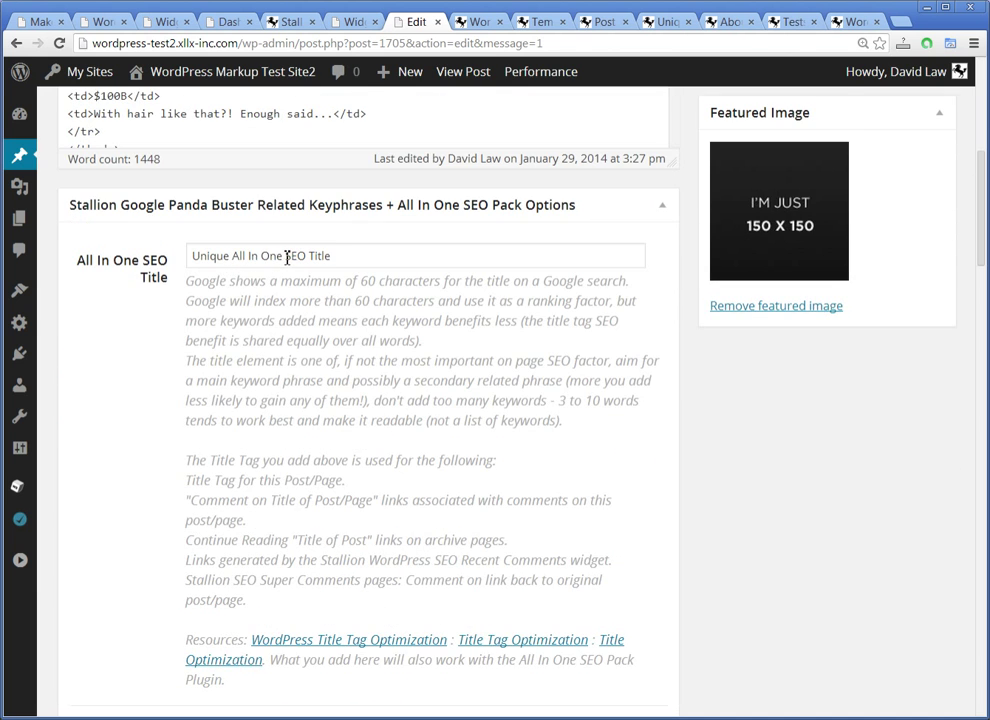
scroll(402, 380, down, 5)
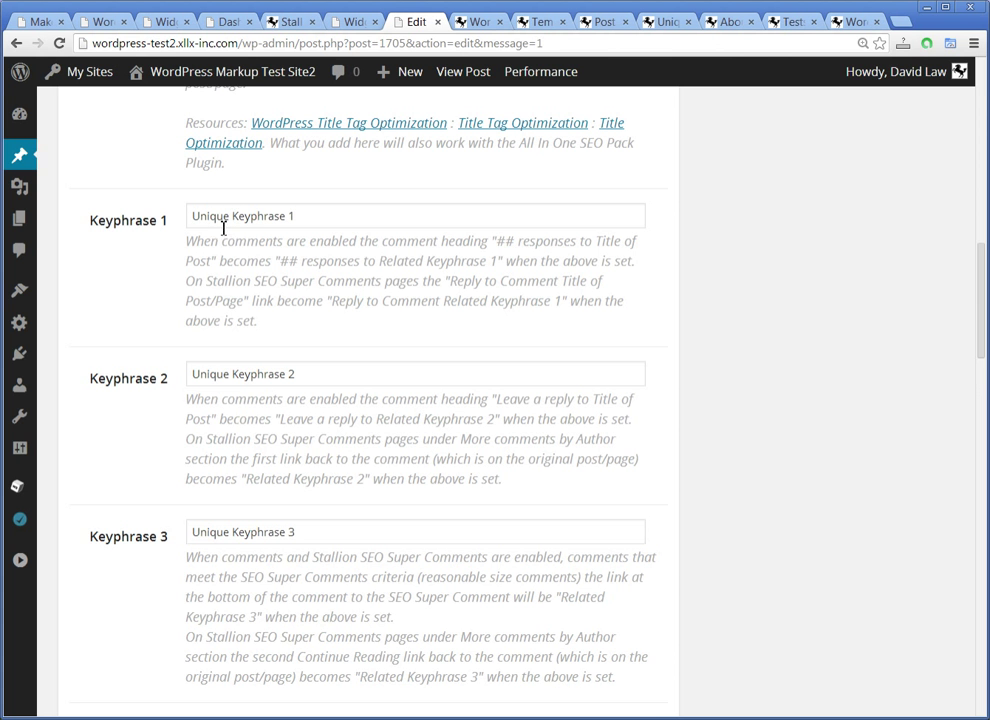
scroll(306, 448, down, 3)
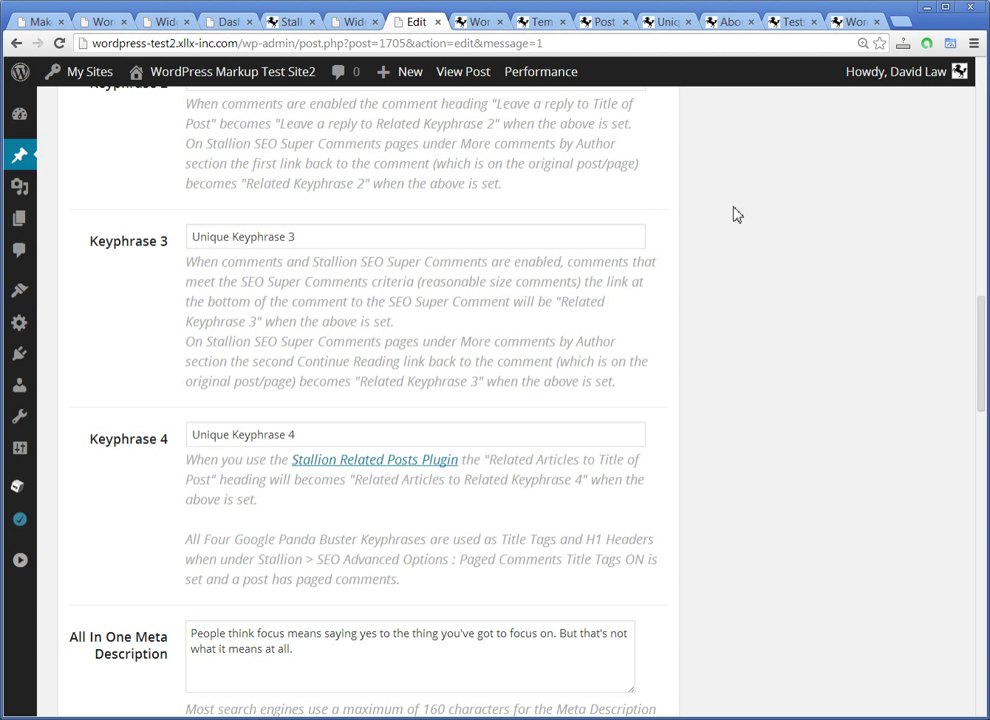
Step: Return to the home page and review the All In One SEO Title Tag and SEO Google Panda Buster widget anchors
click(478, 24)
scroll(800, 300, up, 2)
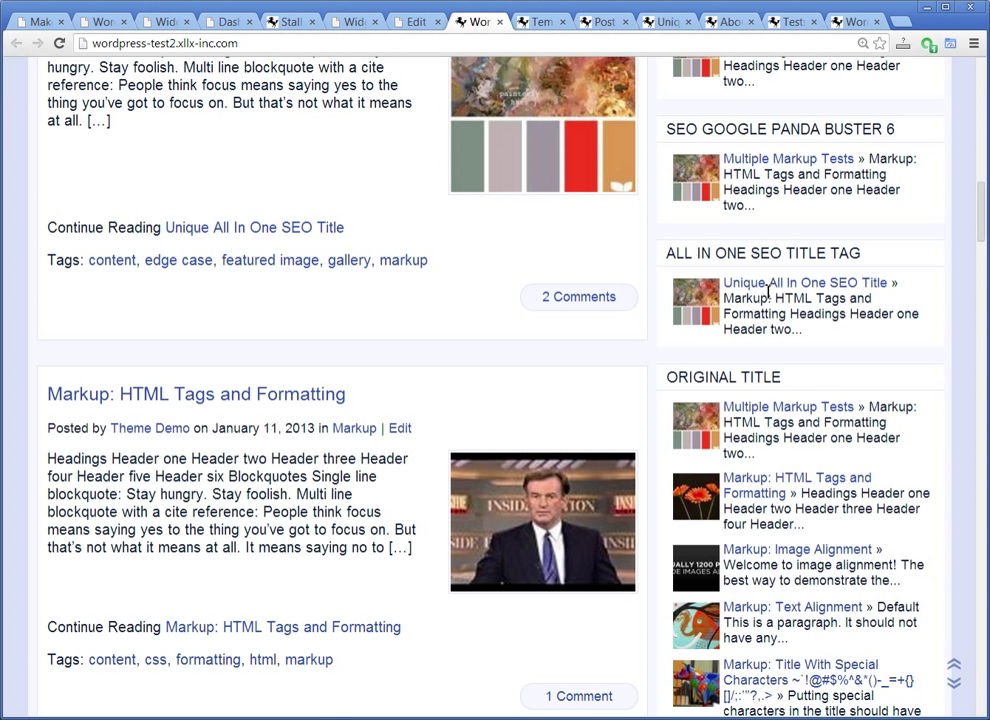
scroll(768, 290, up, 7)
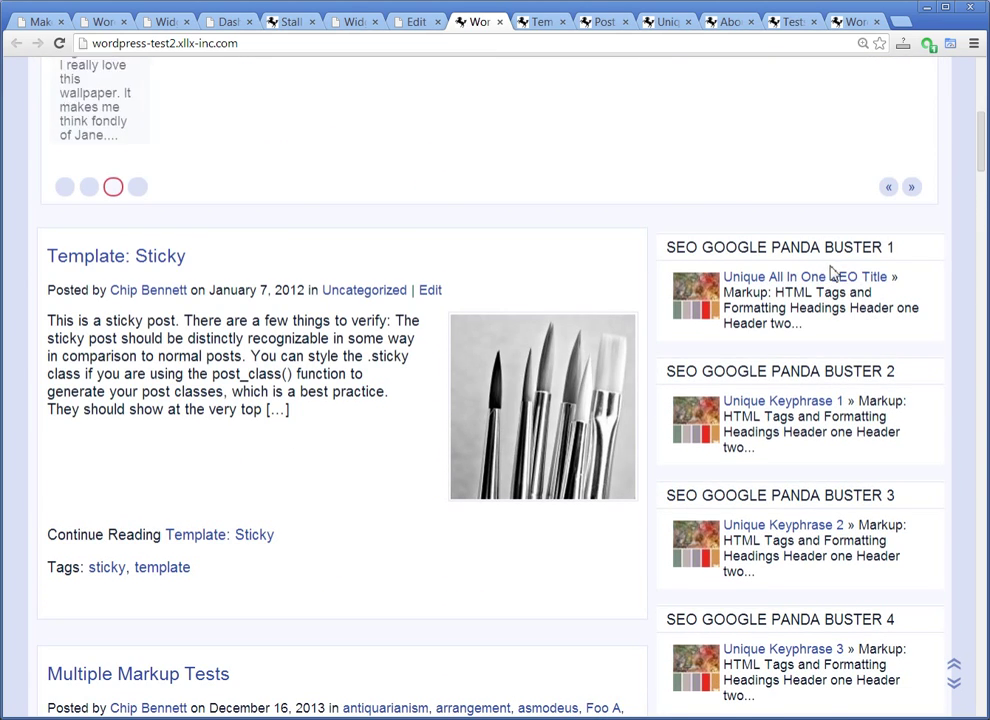
Step: Look over the home page's SEO Google Panda Buster 1 to 6 anchors and the Multiple Markup Tests post's thumbnail
scroll(660, 290, down, 3)
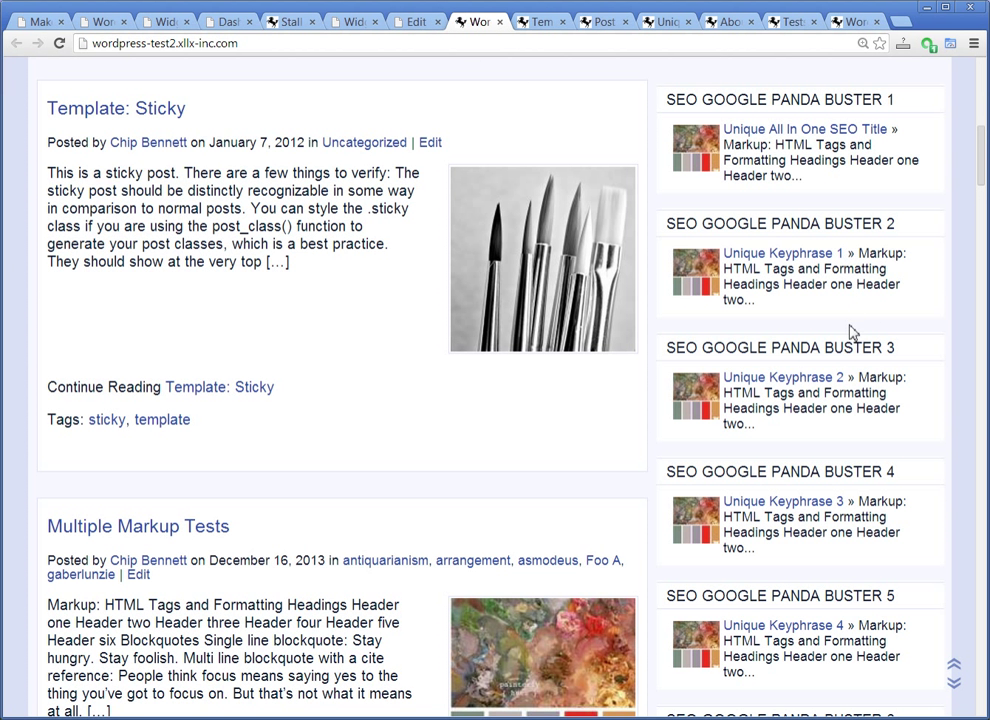
scroll(853, 325, down, 4)
scroll(853, 325, down, 1)
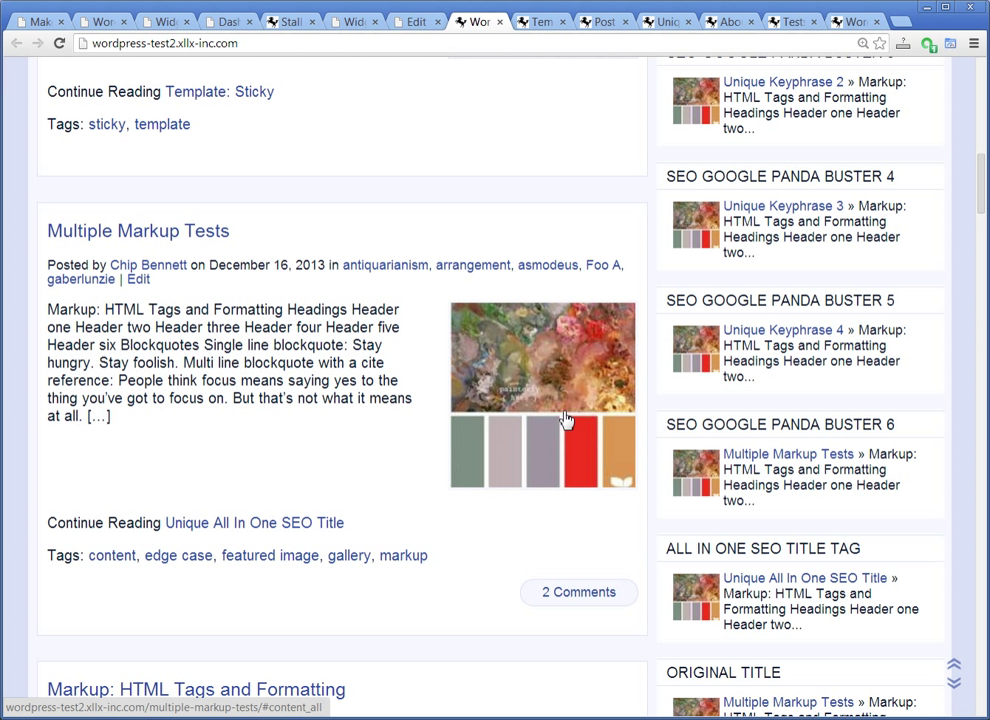
Step: Check the image set under Stallion Featured Thumbnail Options in the Multiple Markup Tests post editor
click(404, 22)
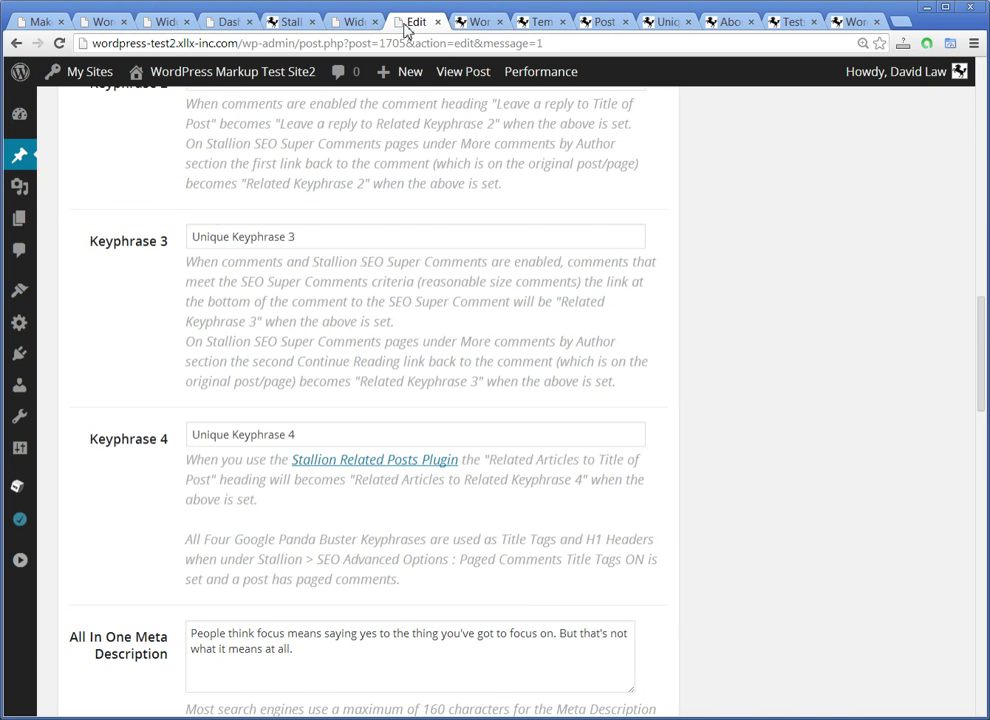
scroll(778, 495, down, 5)
scroll(778, 490, down, 5)
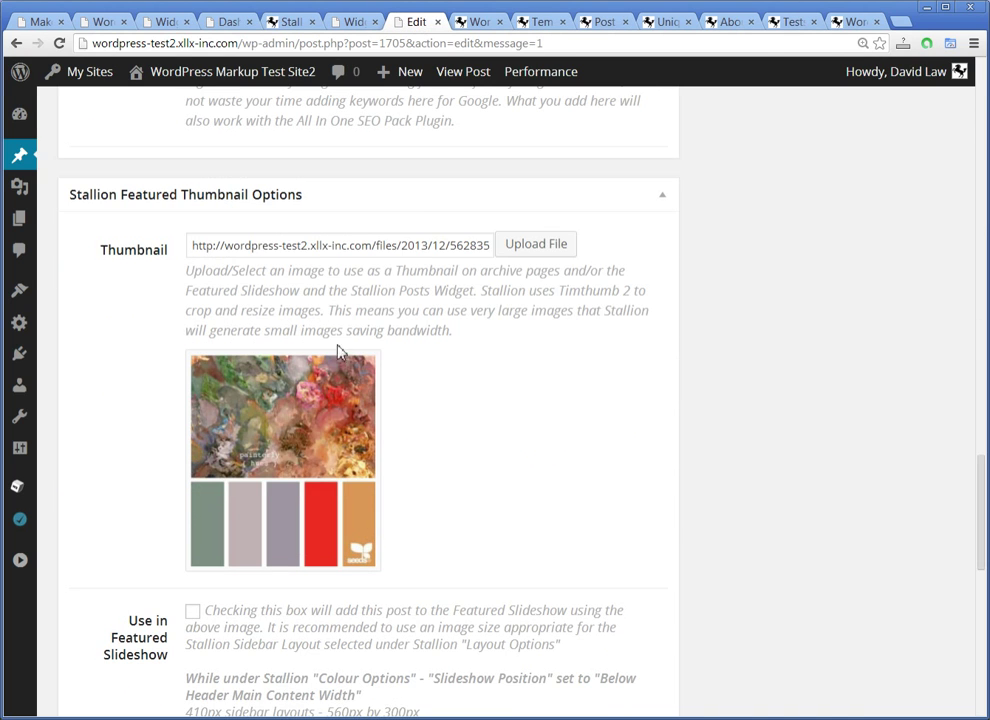
Step: Return to the home page and compare the post's thumbnail with the linked thumbnails in the SEO Google Panda Buster widgets
click(480, 24)
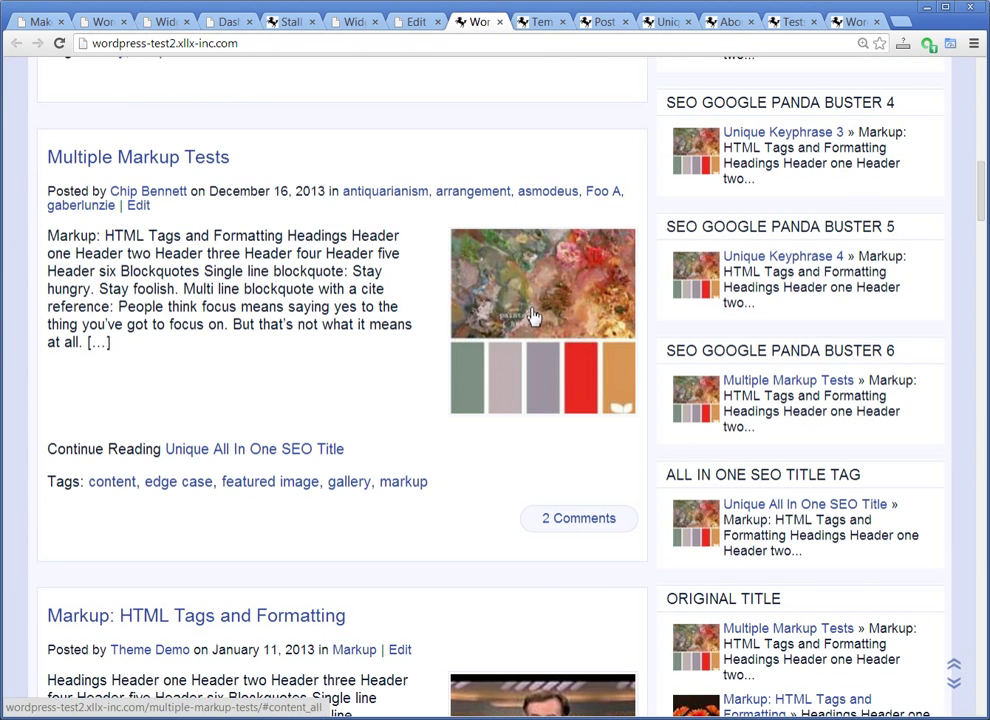
scroll(815, 480, up, 2)
scroll(818, 495, up, 4)
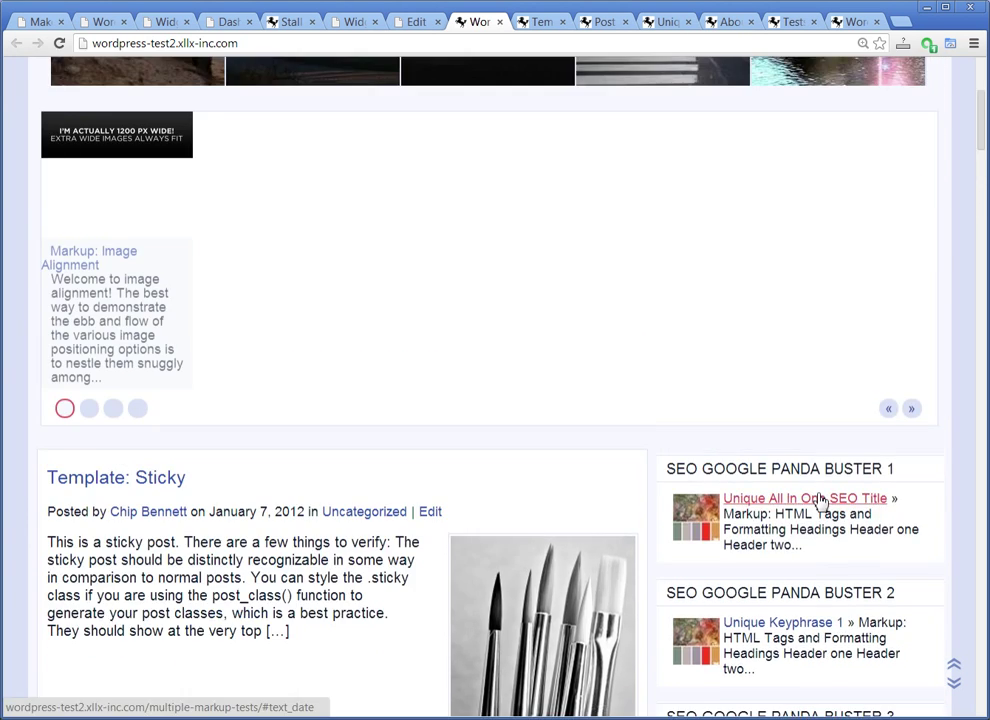
scroll(818, 504, down, 1)
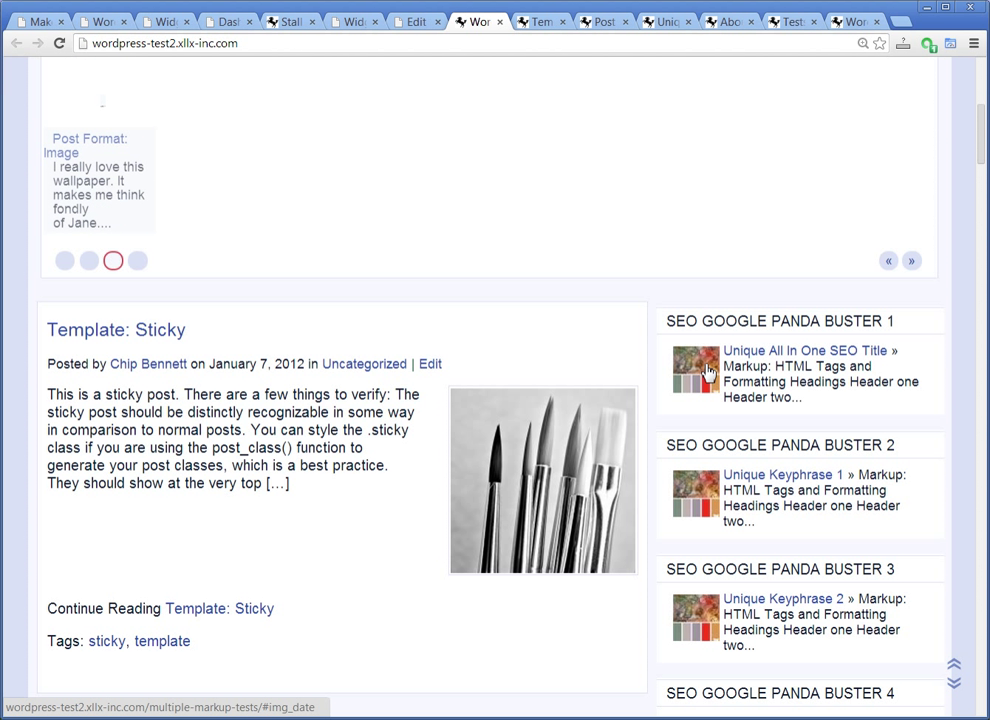
scroll(710, 368, down, 3)
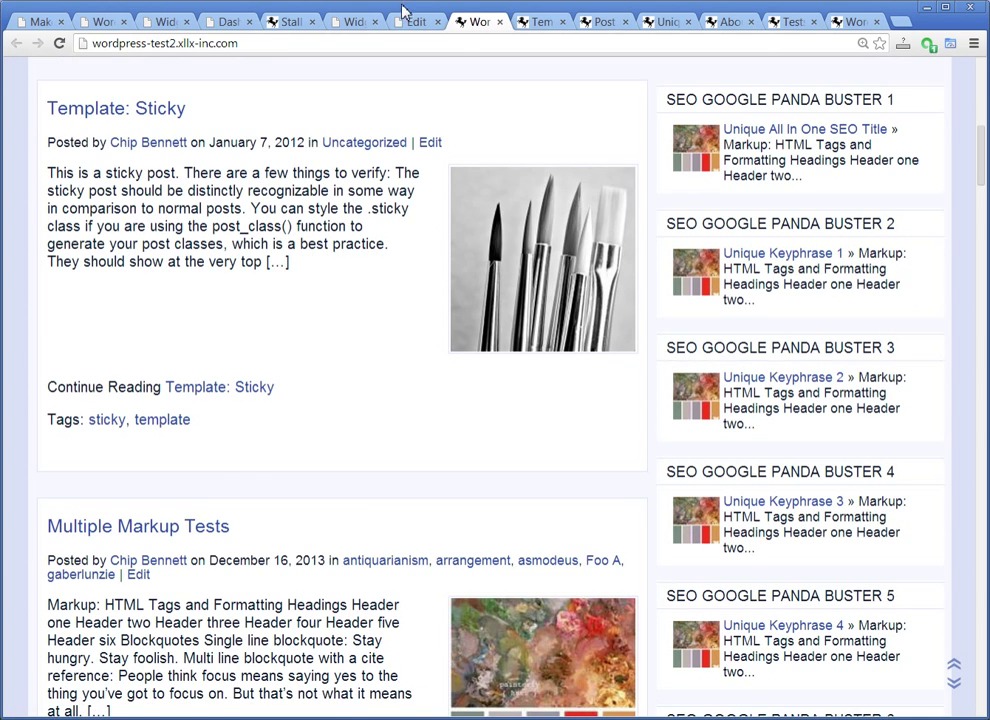
Step: Review the Image Alt Text and Link Anchor Text AIOSEO Priority choices in the SEO Google Panda Buster 1 widget settings
click(368, 23)
scroll(795, 415, down, 1)
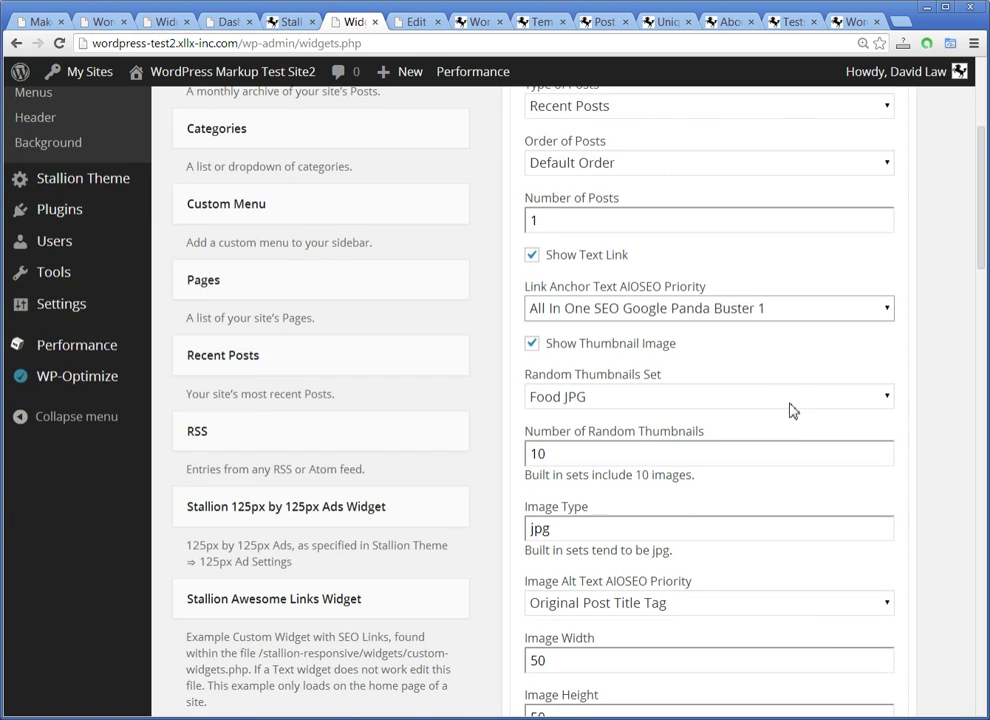
scroll(791, 410, up, 3)
scroll(770, 370, down, 3)
scroll(757, 388, down, 3)
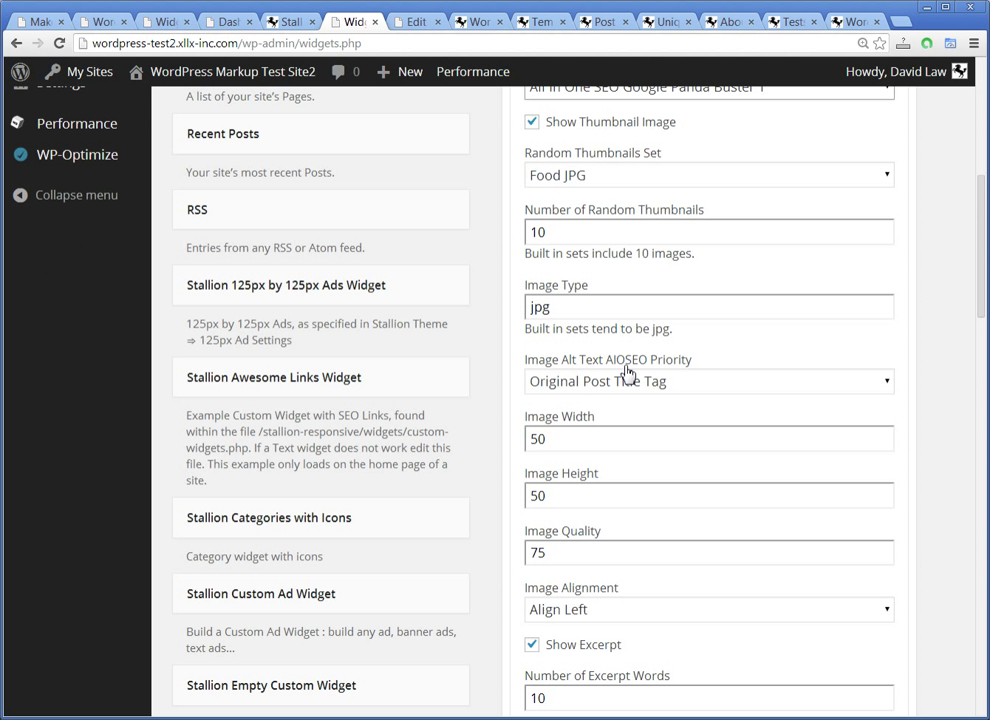
click(690, 381)
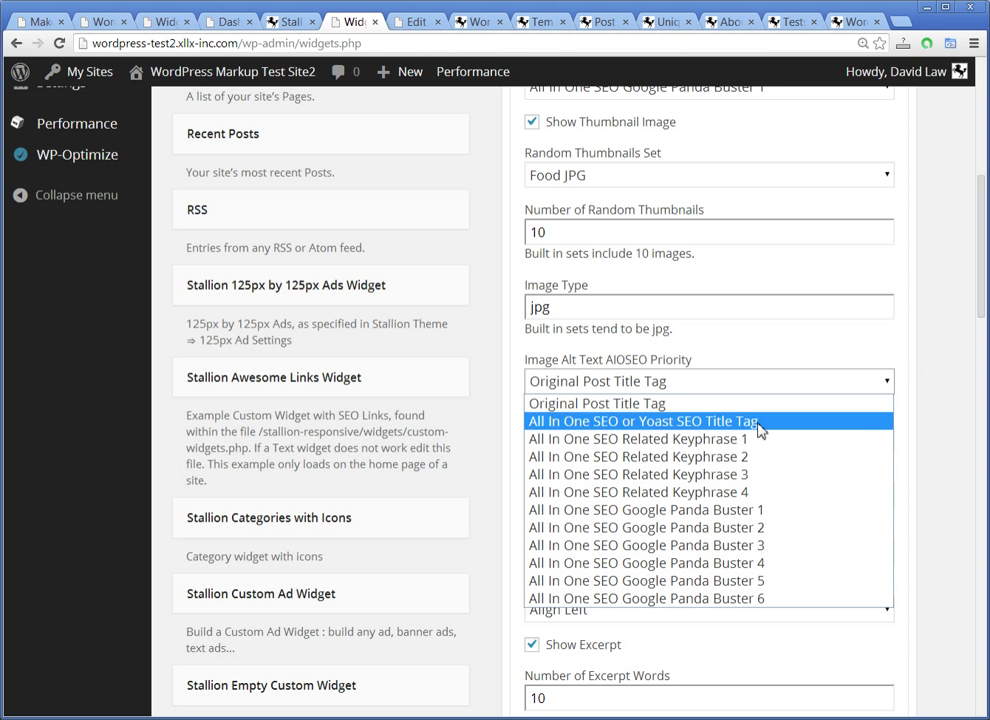
scroll(917, 278, up, 3)
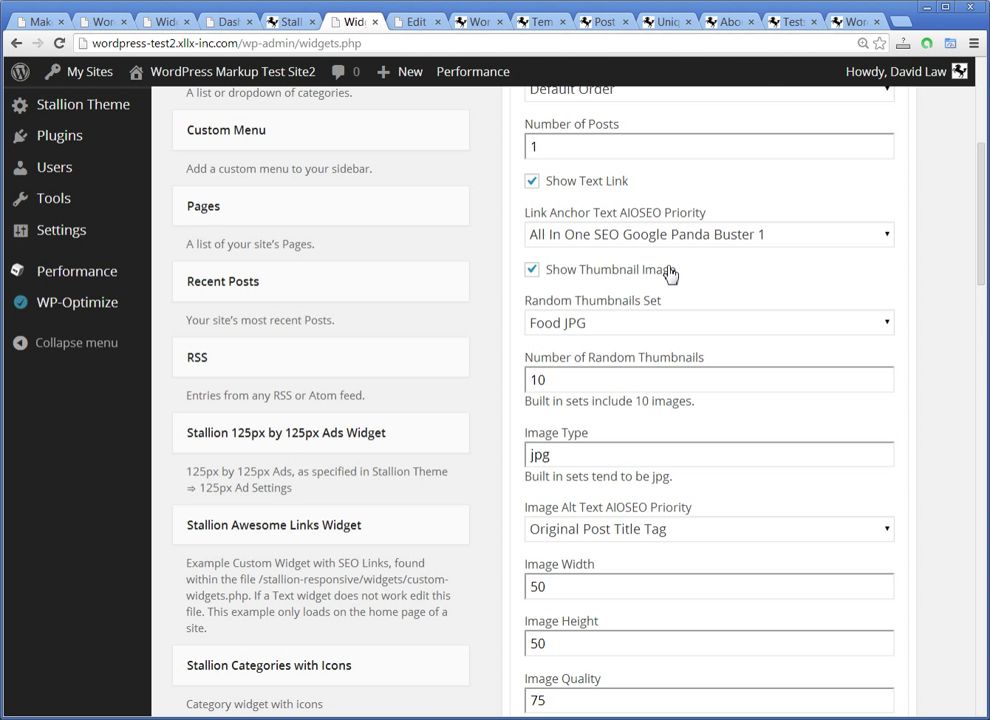
click(656, 236)
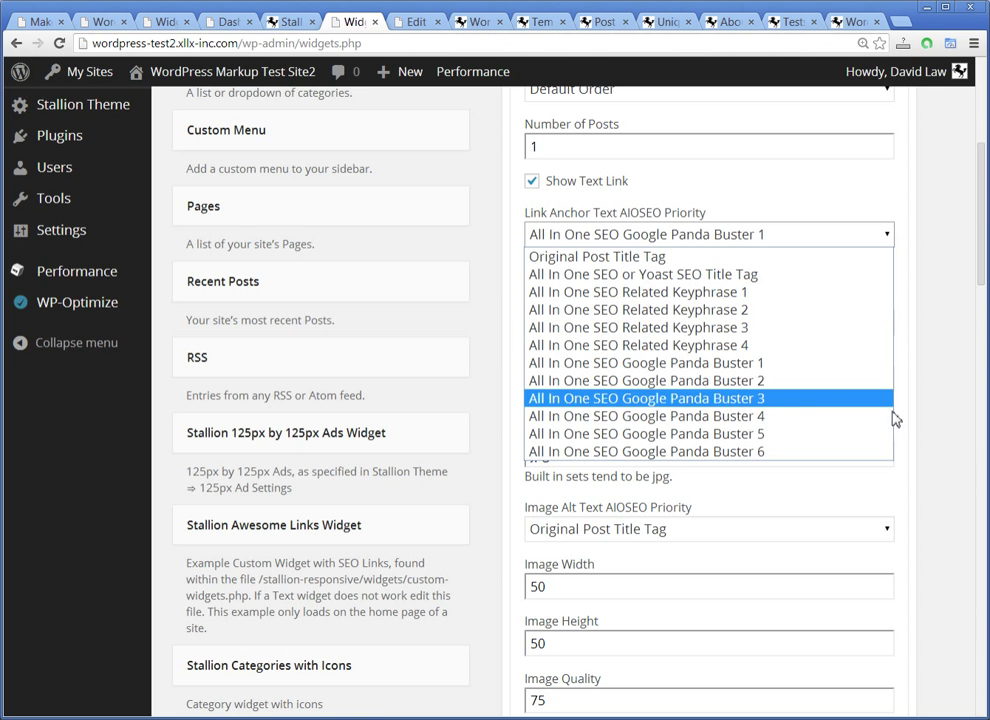
scroll(930, 431, down, 3)
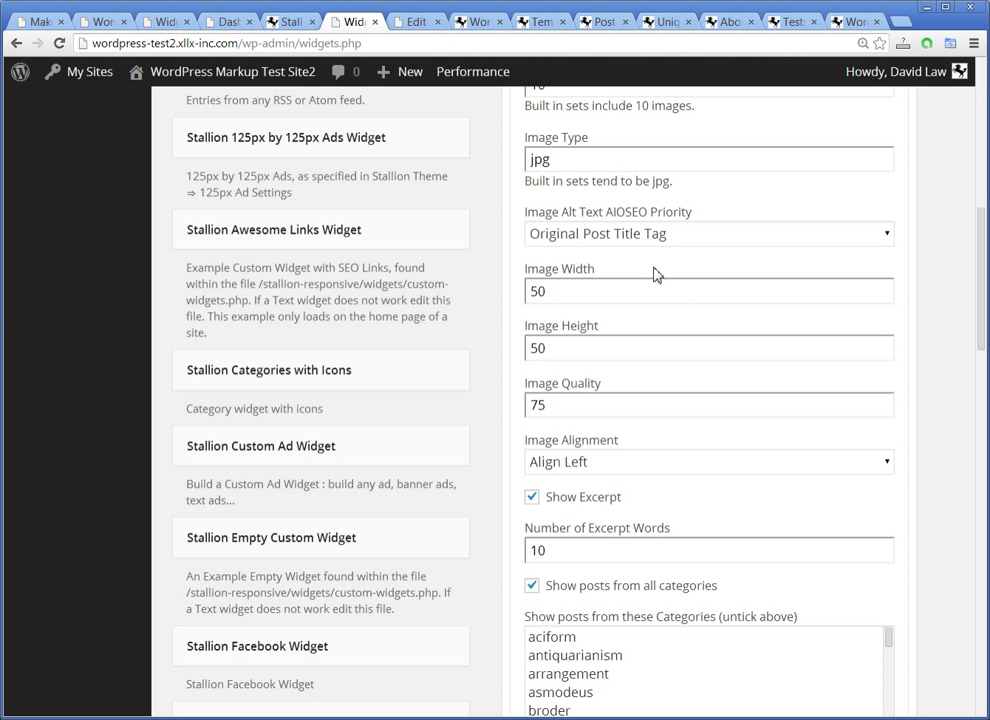
click(608, 236)
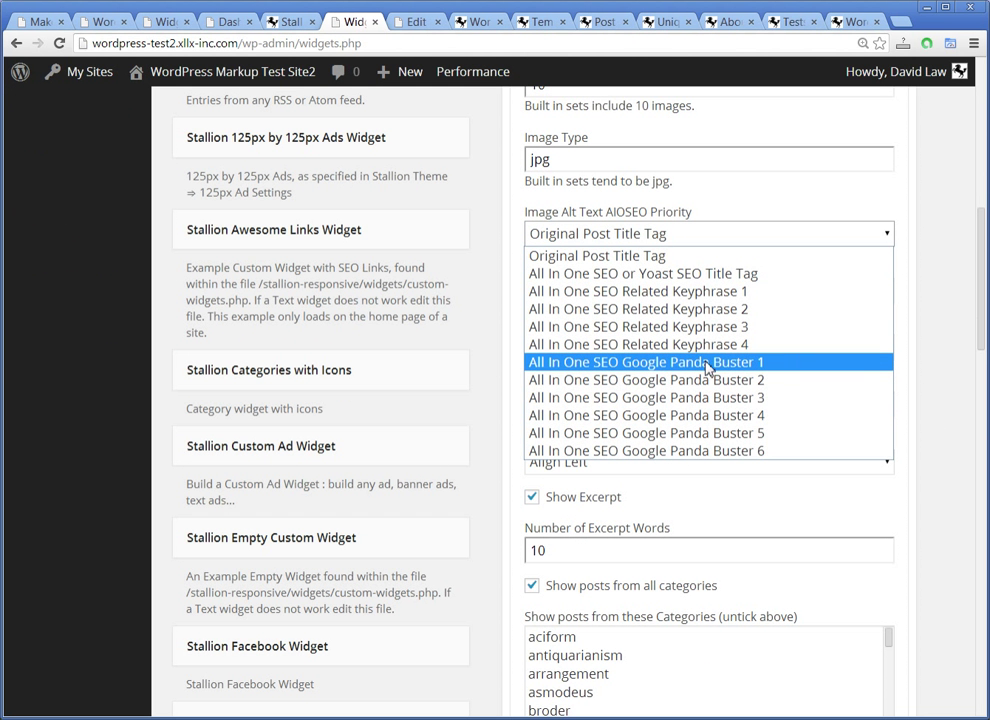
click(924, 345)
Step: Compare the home page's SEO Google Panda Buster 1 links with that widget's anchor text, thumbnail and image alt text settings
click(474, 22)
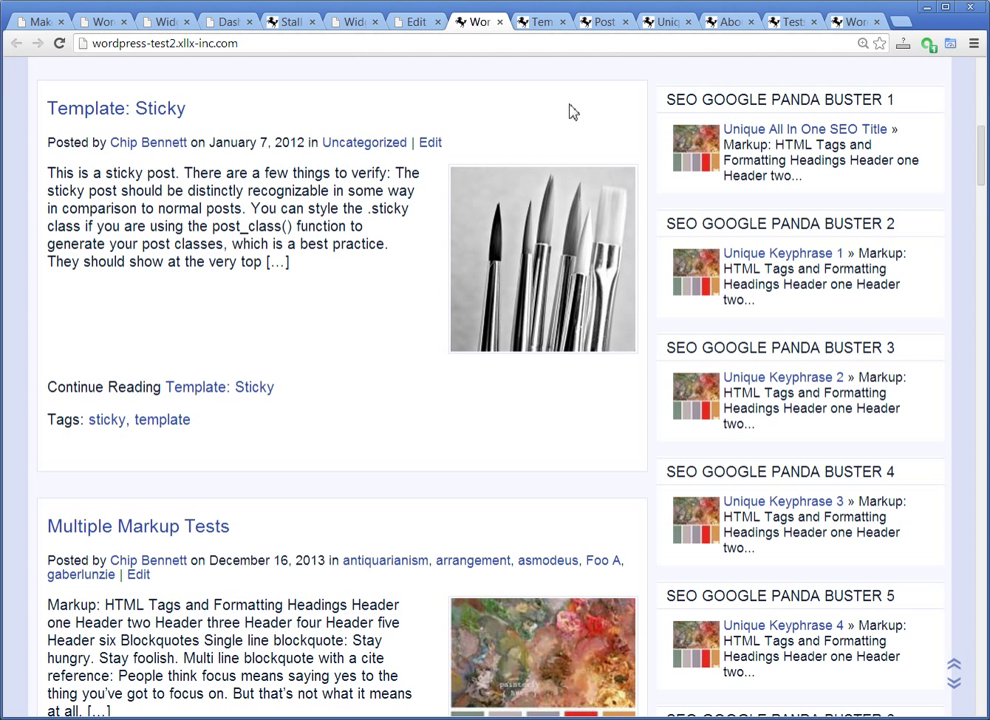
scroll(769, 287, up, 1)
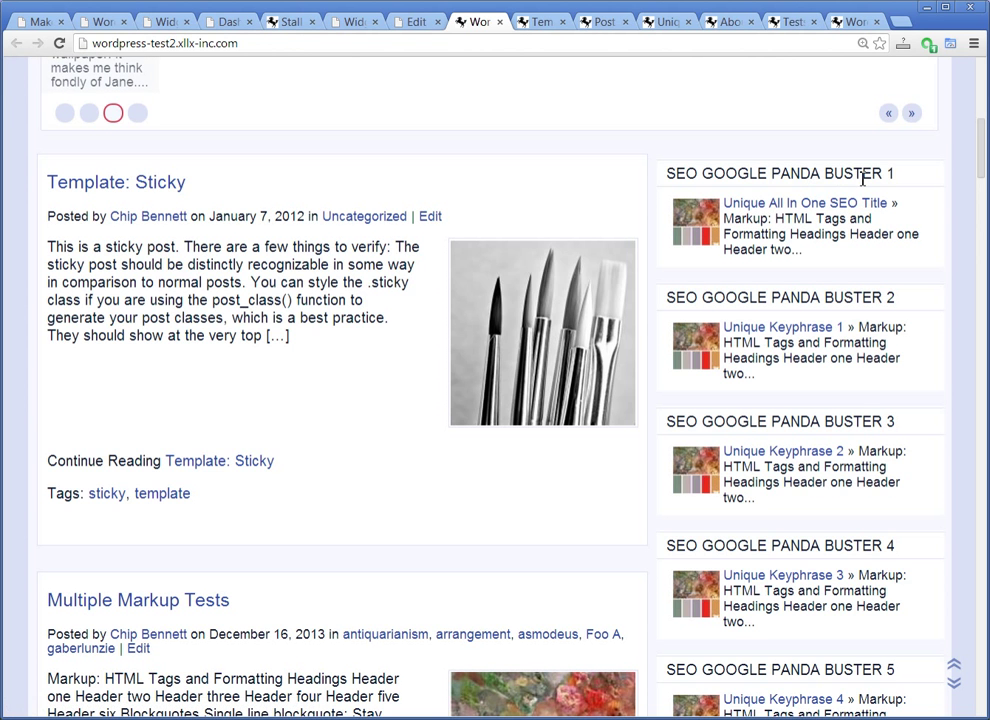
click(343, 23)
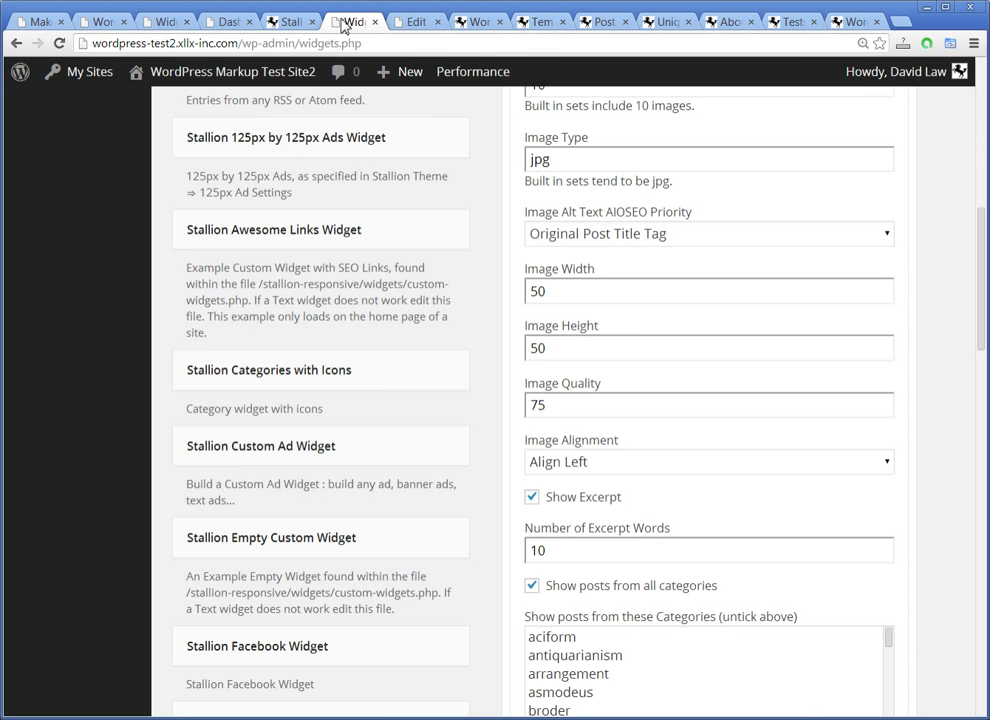
scroll(643, 340, up, 7)
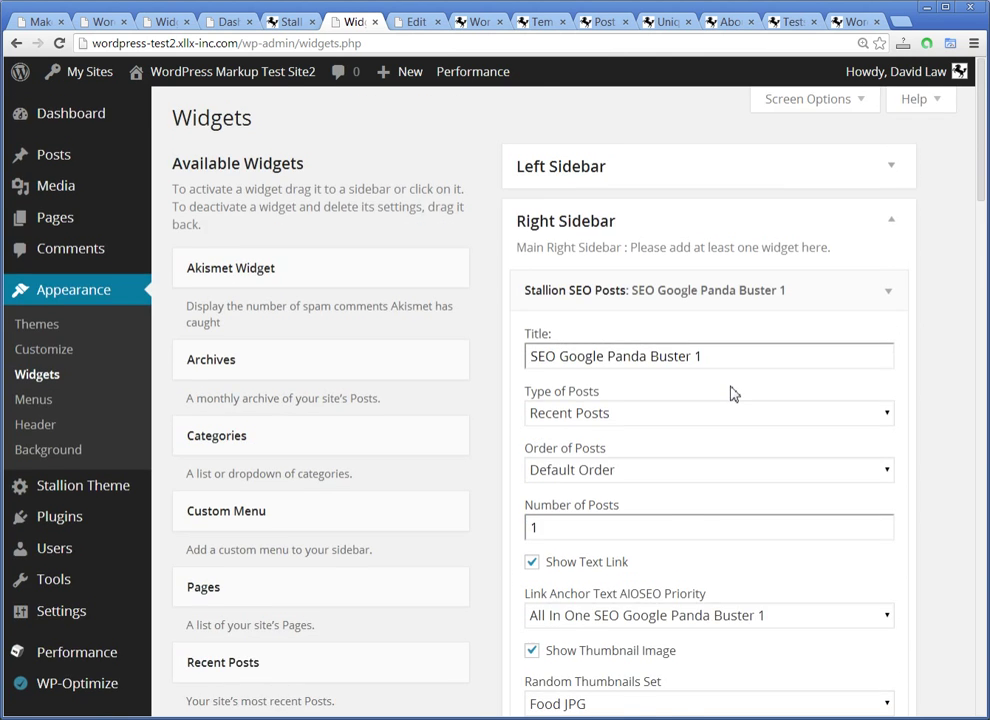
scroll(731, 393, down, 4)
scroll(710, 430, down, 3)
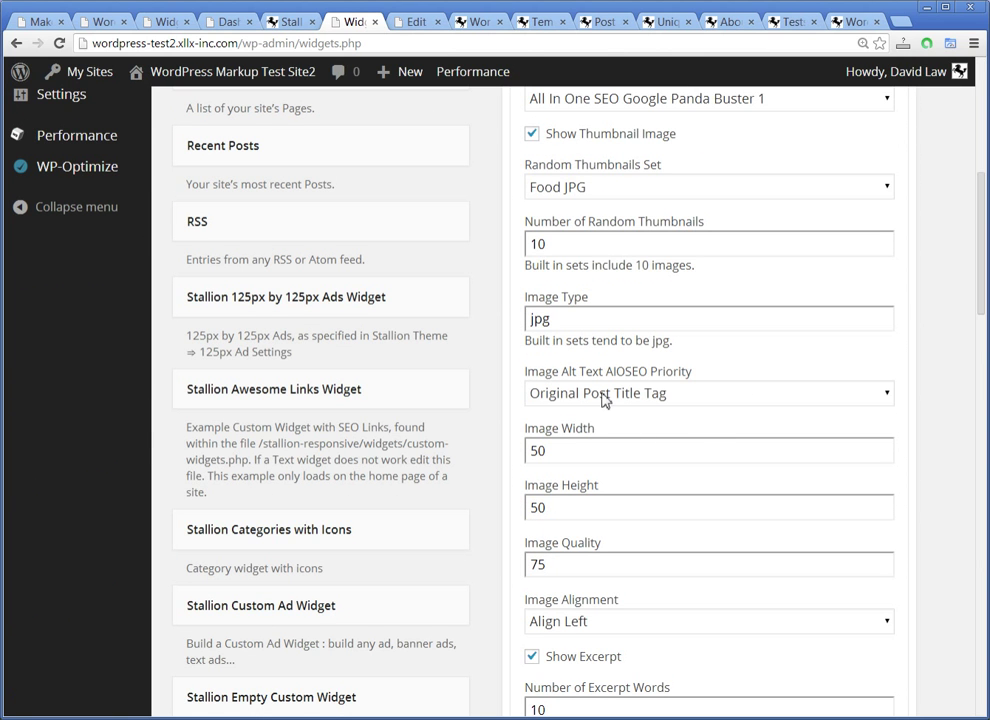
click(531, 134)
Step: Examine the thumbnail and text links of the home page's Panda Buster, All In One SEO Title Tag and Original Title widgets
click(480, 22)
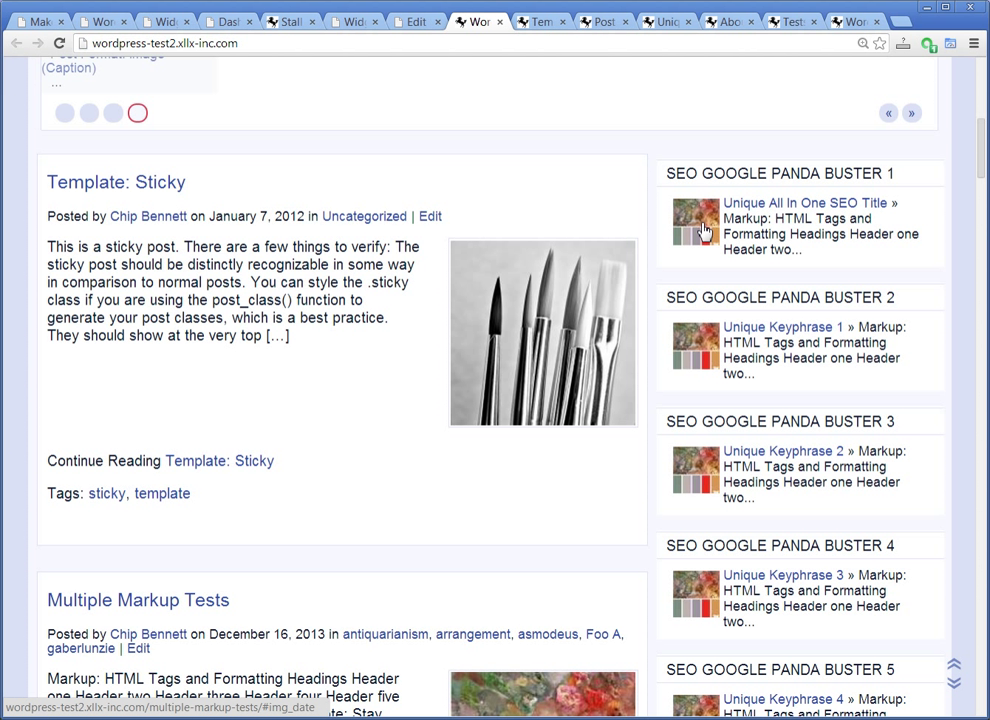
scroll(770, 330, down, 5)
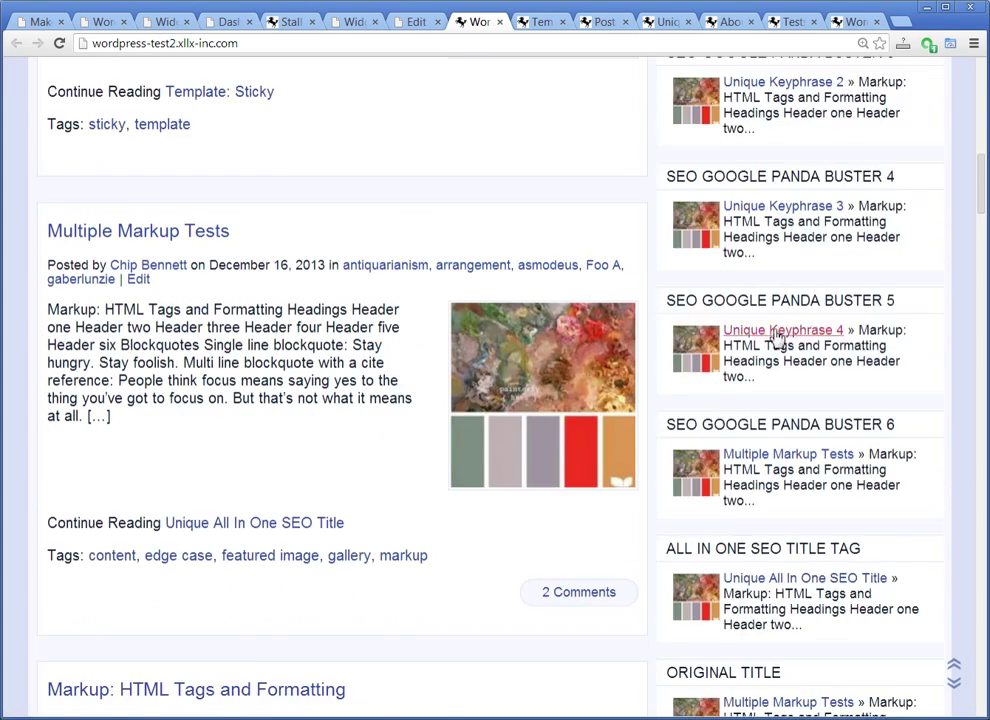
scroll(780, 322, down, 3)
scroll(778, 318, up, 8)
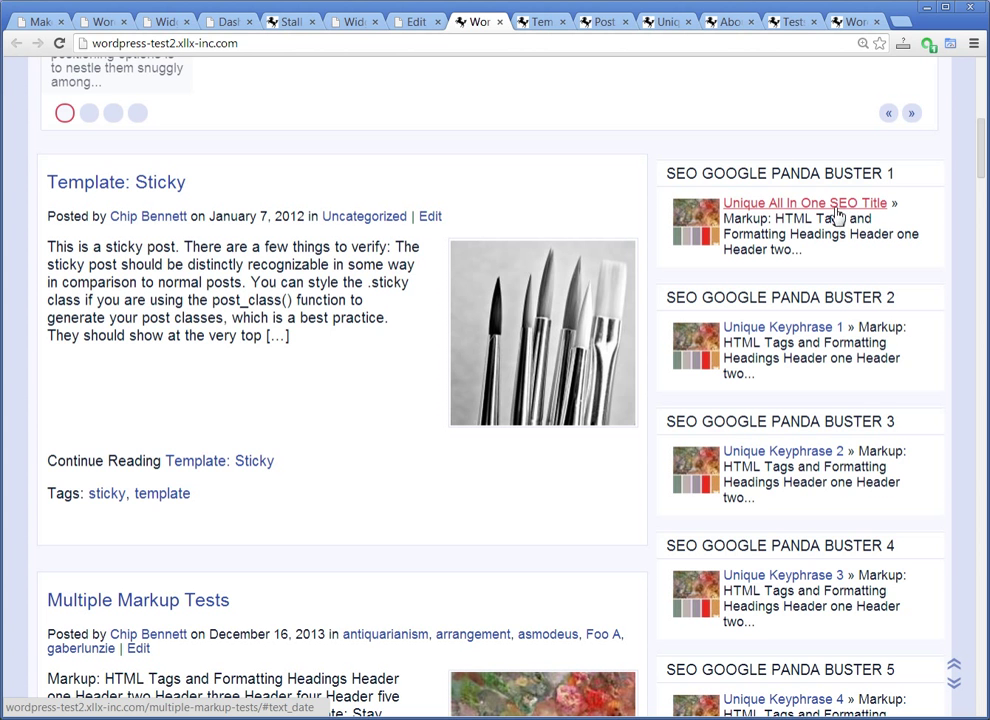
Step: Collapse the SEO Google Panda Buster 1 widget and review the anchor text and image alt text priorities of SEO Google Panda Buster 2
click(354, 22)
scroll(802, 274, up, 5)
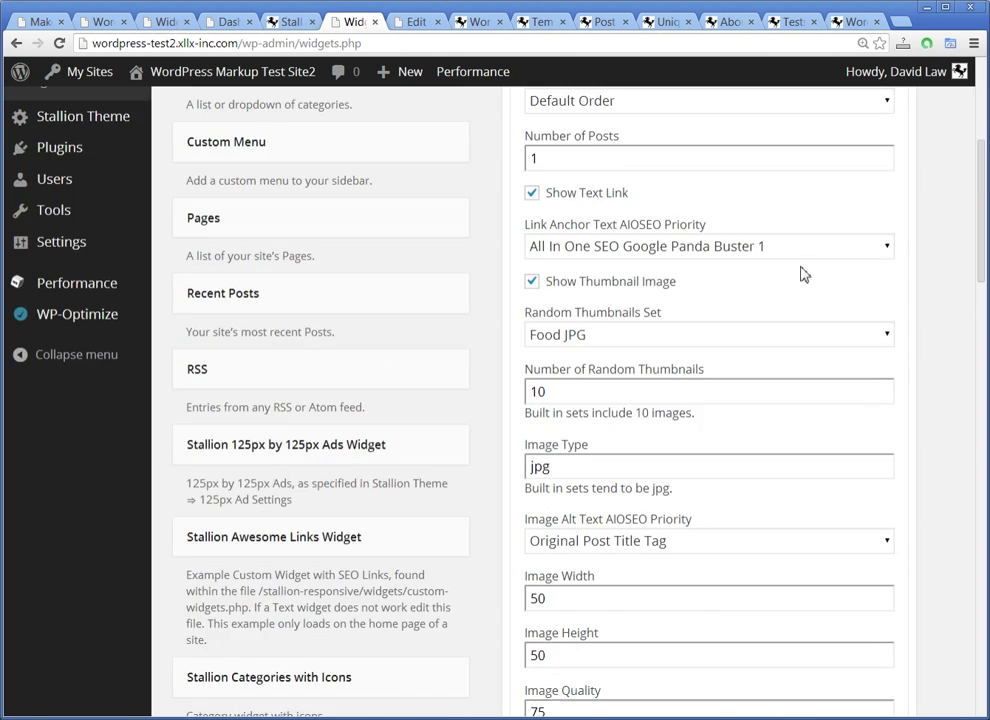
click(896, 302)
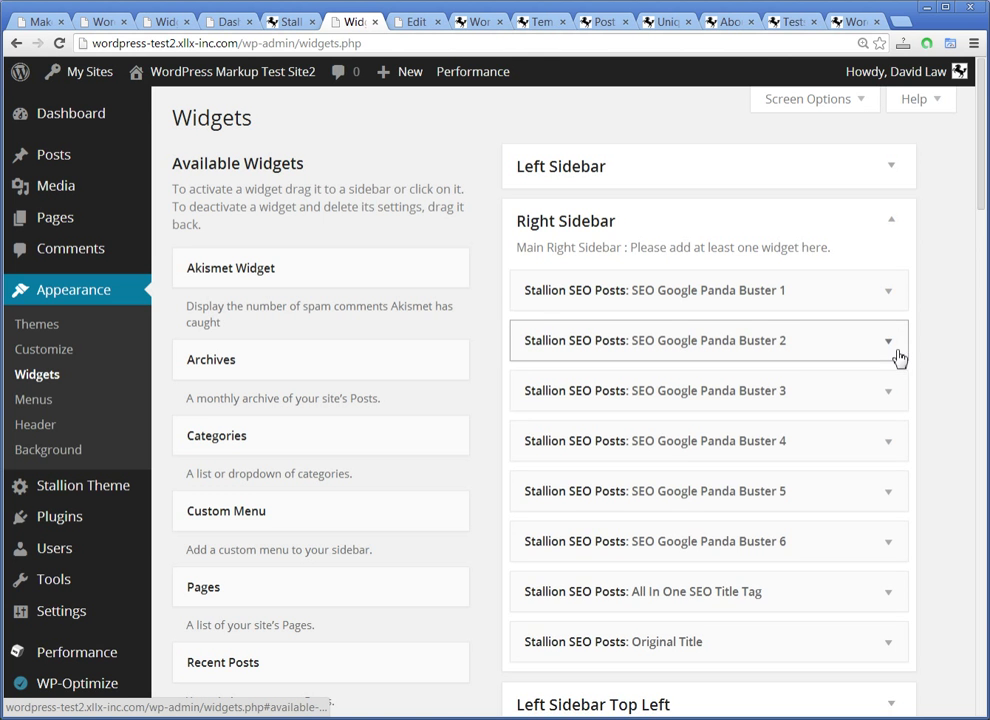
click(897, 358)
scroll(899, 356, down, 4)
scroll(899, 356, down, 1)
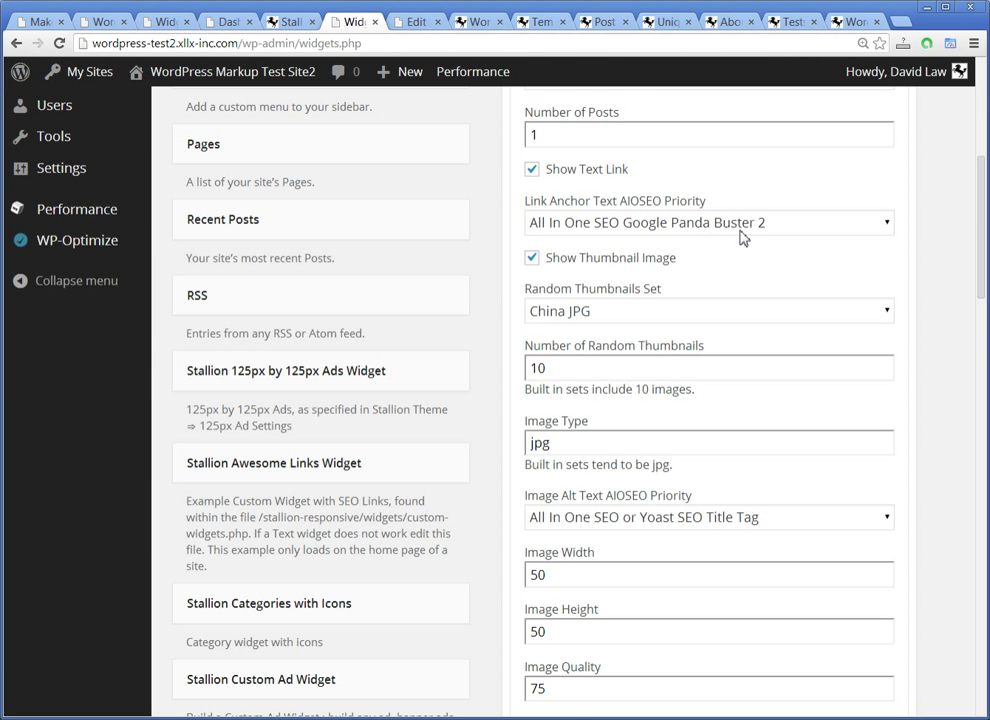
scroll(690, 237, down, 3)
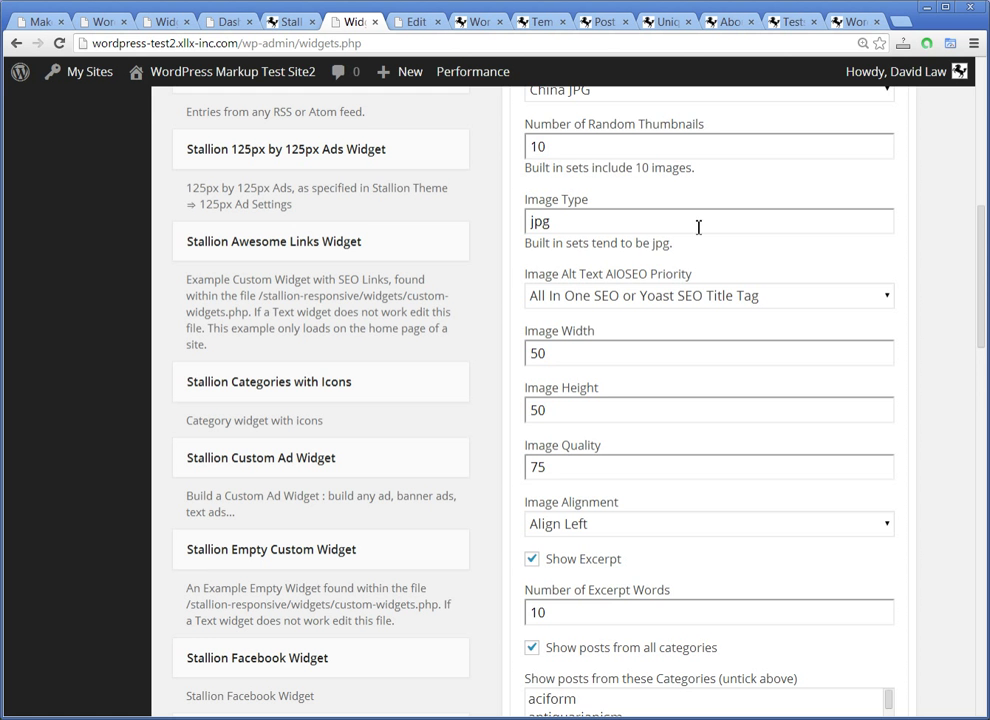
Step: Compare the home page's Panda Buster thumbnail and text links with the SEO Google Panda Buster 2 widget settings
click(476, 24)
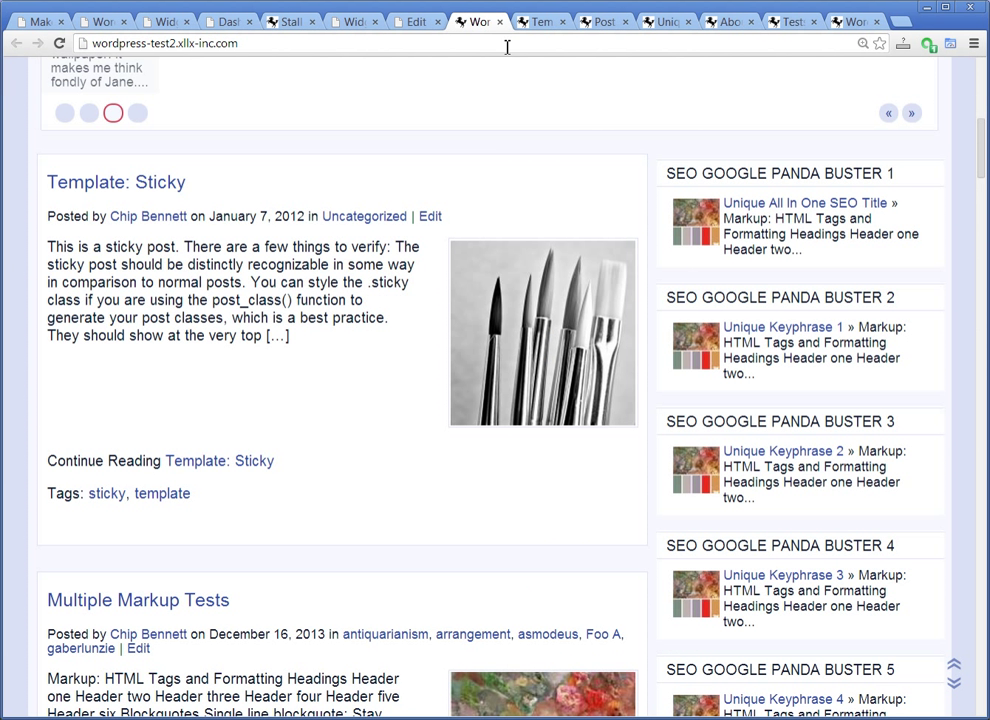
scroll(838, 258, down, 1)
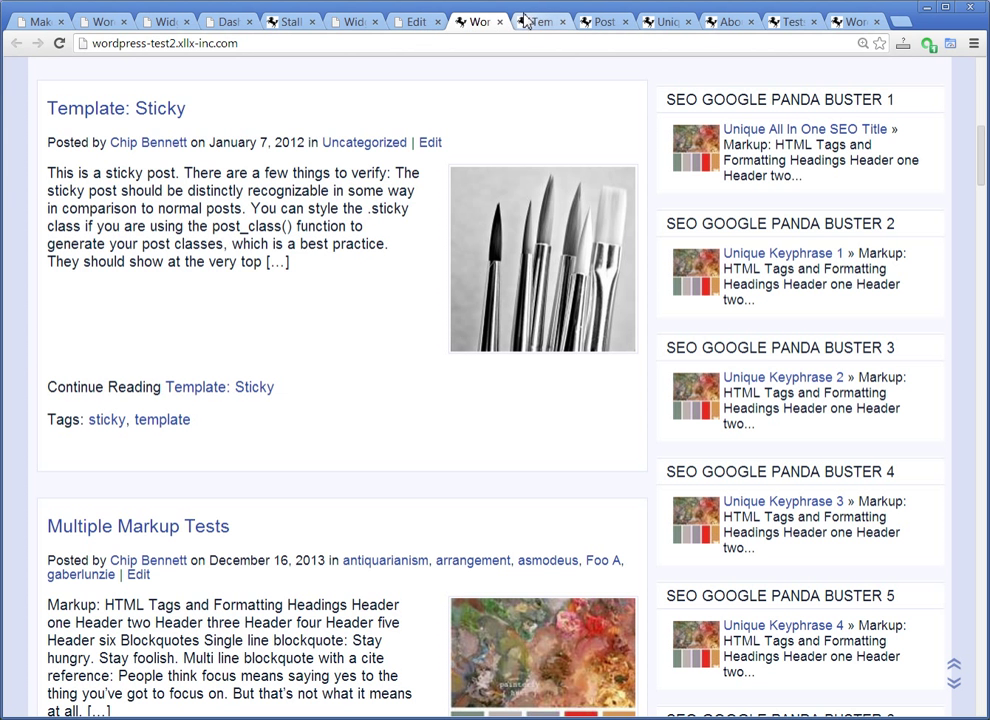
click(354, 27)
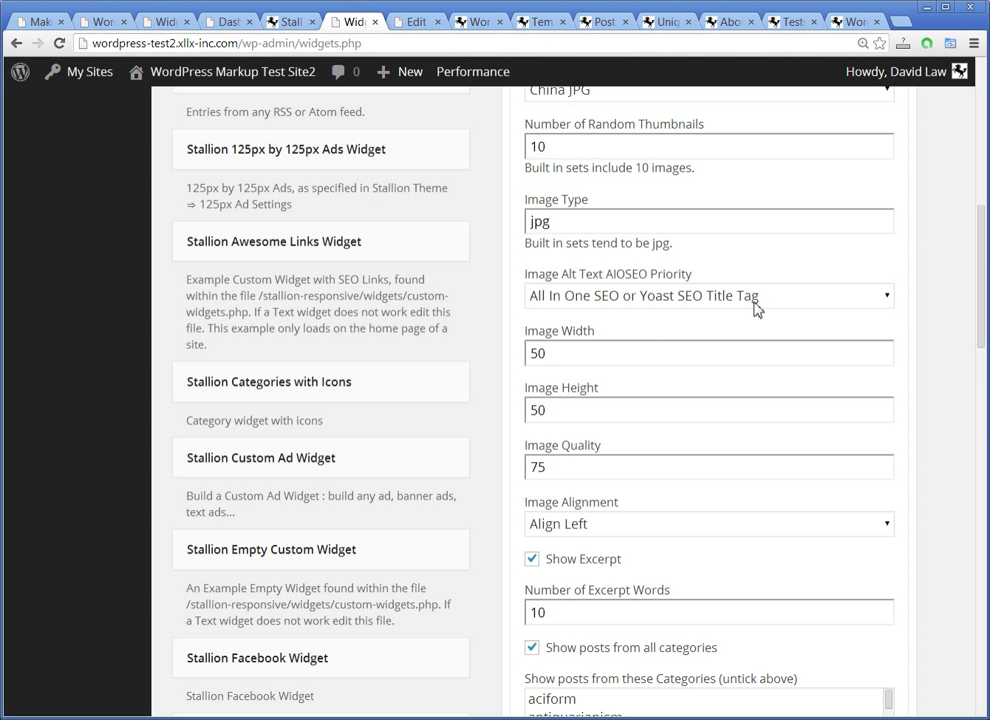
scroll(427, 402, up, 5)
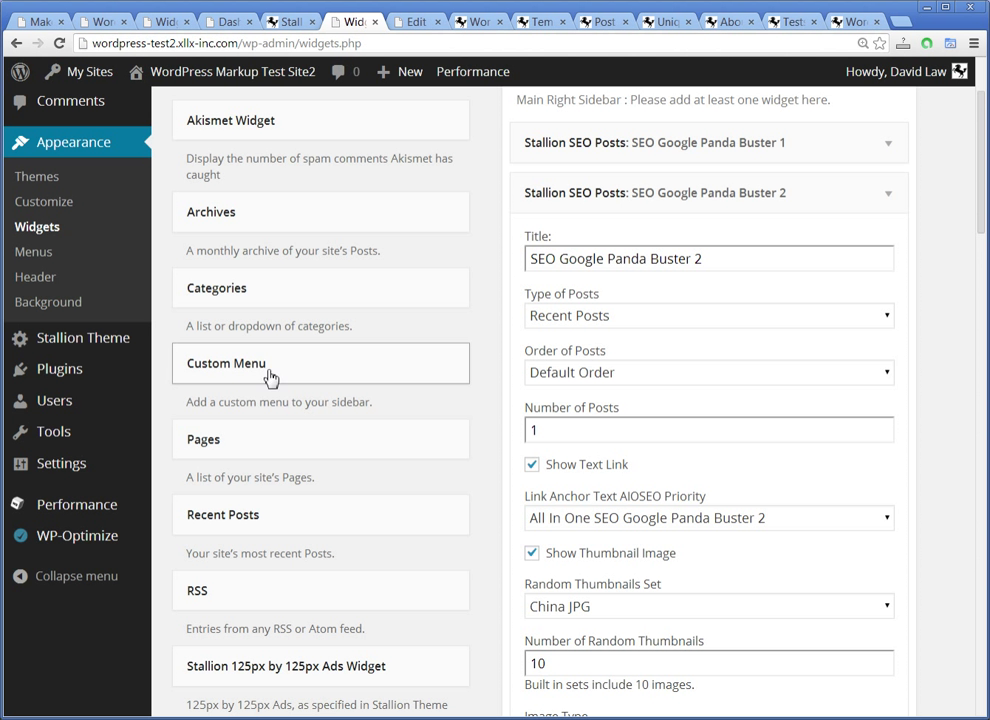
Step: In the Stallion theme's SEO Advanced Options, set SEO Plugin Data to Use Yoast WordPress SEO Data ON and save the settings
mouse_move(133, 347)
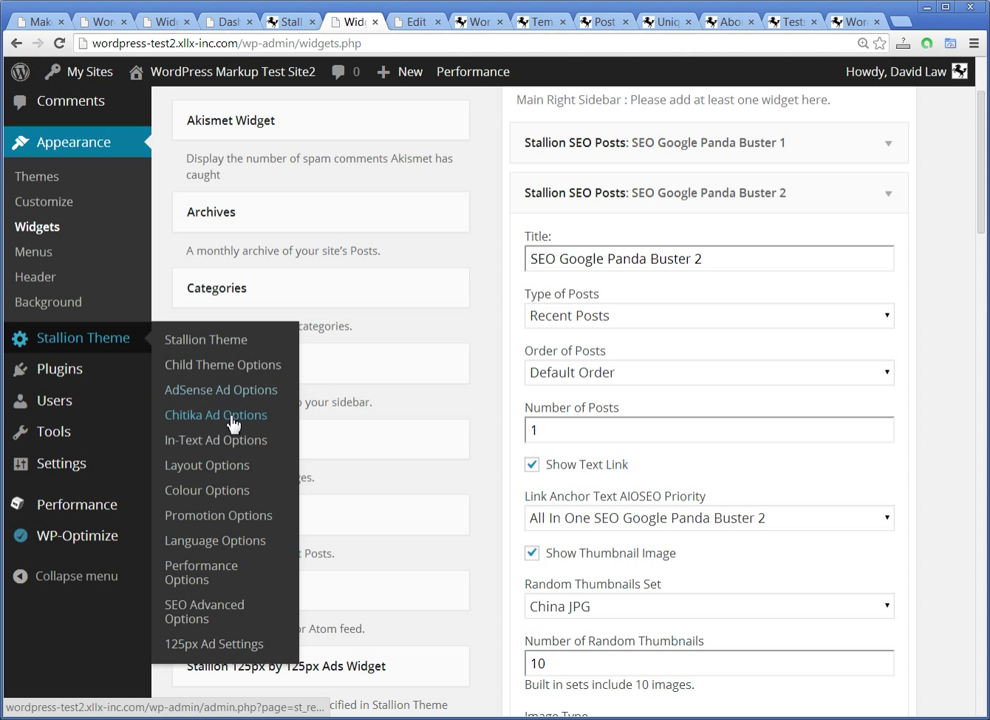
click(218, 612)
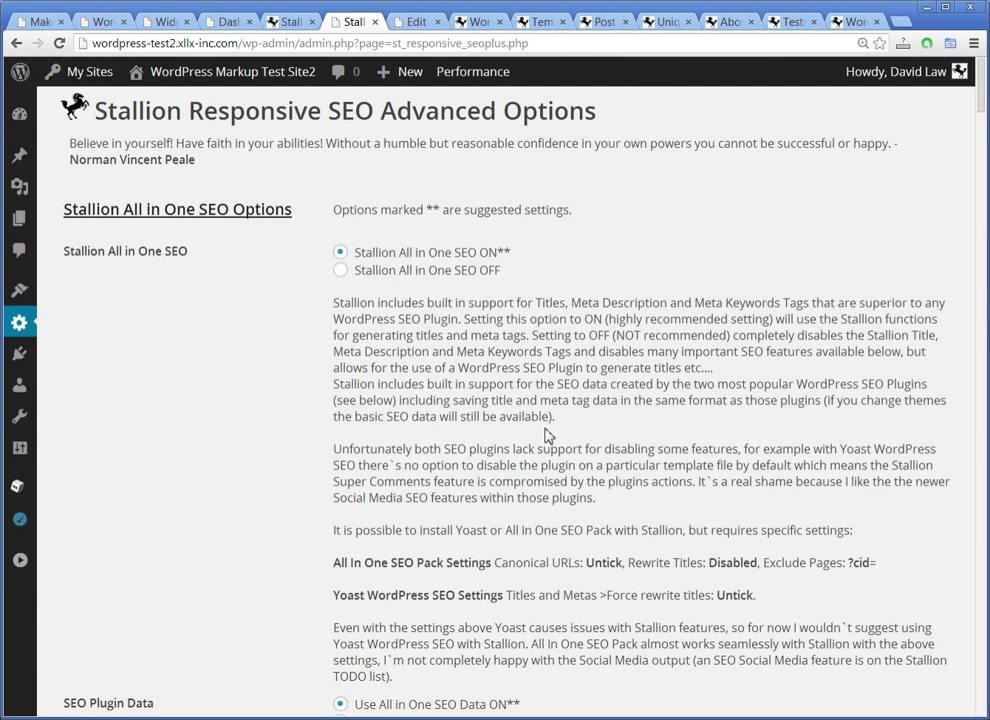
scroll(548, 436, down, 4)
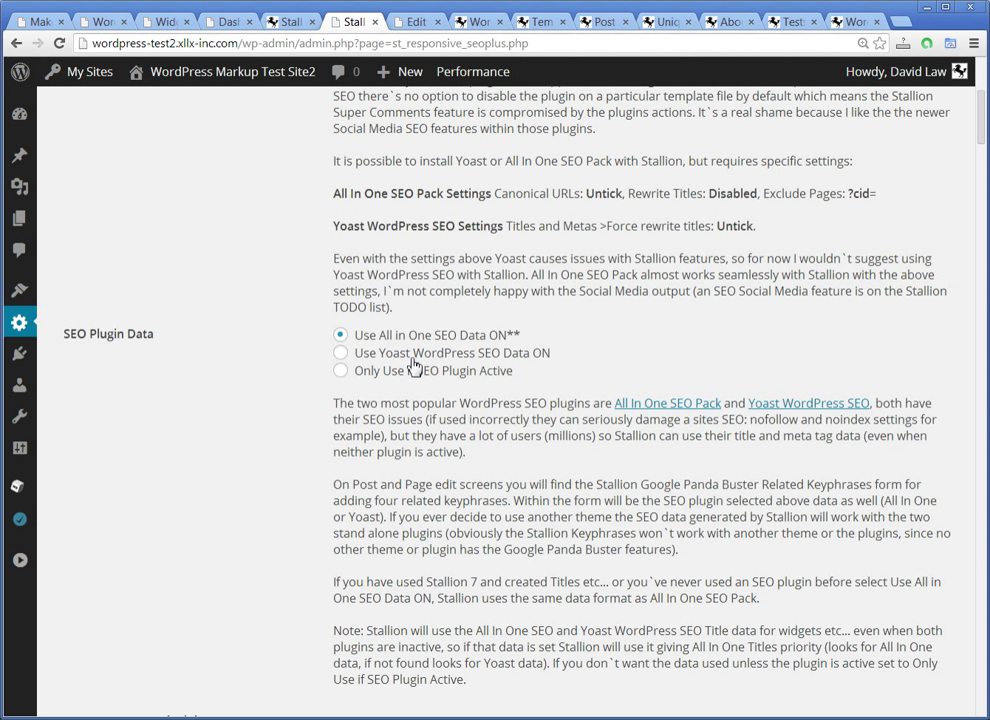
click(366, 358)
drag(983, 117, 944, 660)
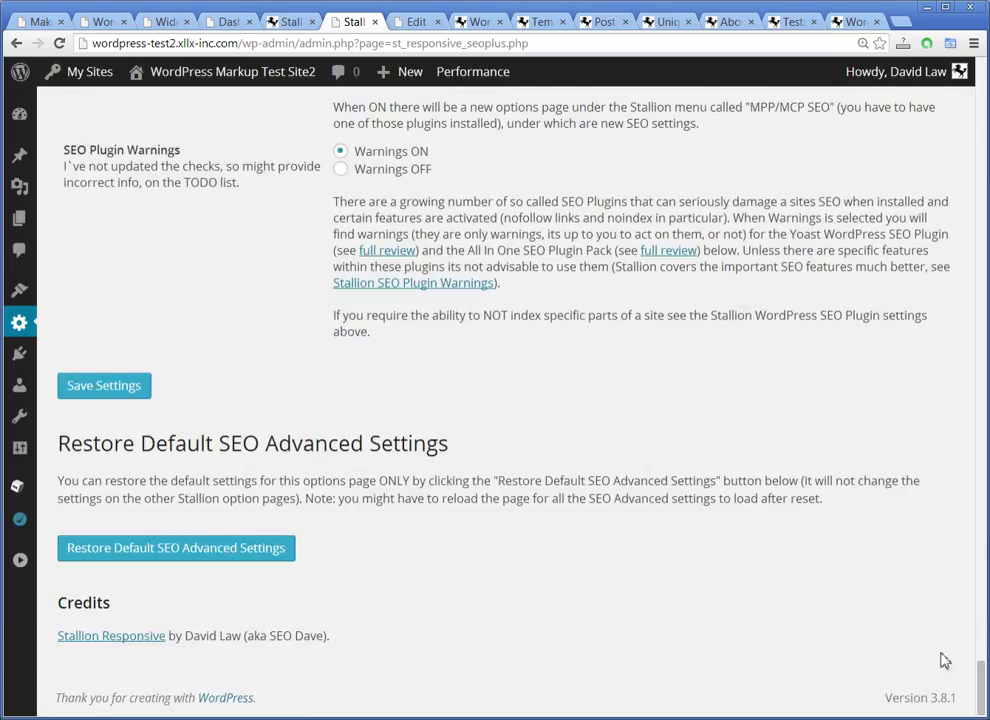
click(106, 387)
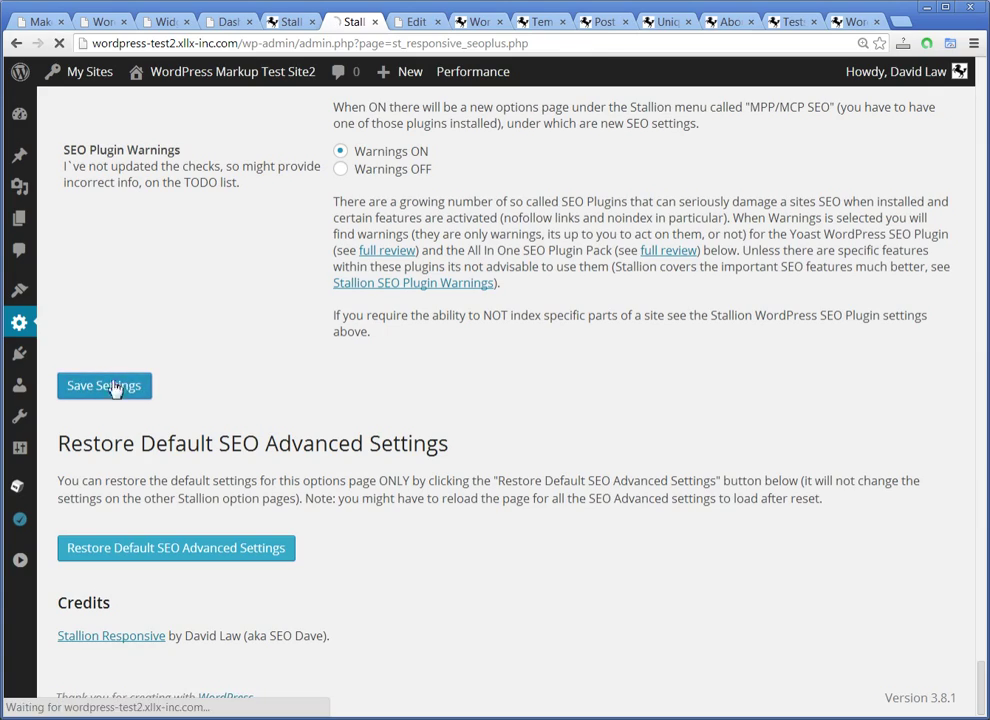
Step: Return to the post editor and reopen the Multiple Markup Tests post from the list of all posts
click(417, 22)
scroll(869, 412, up, 5)
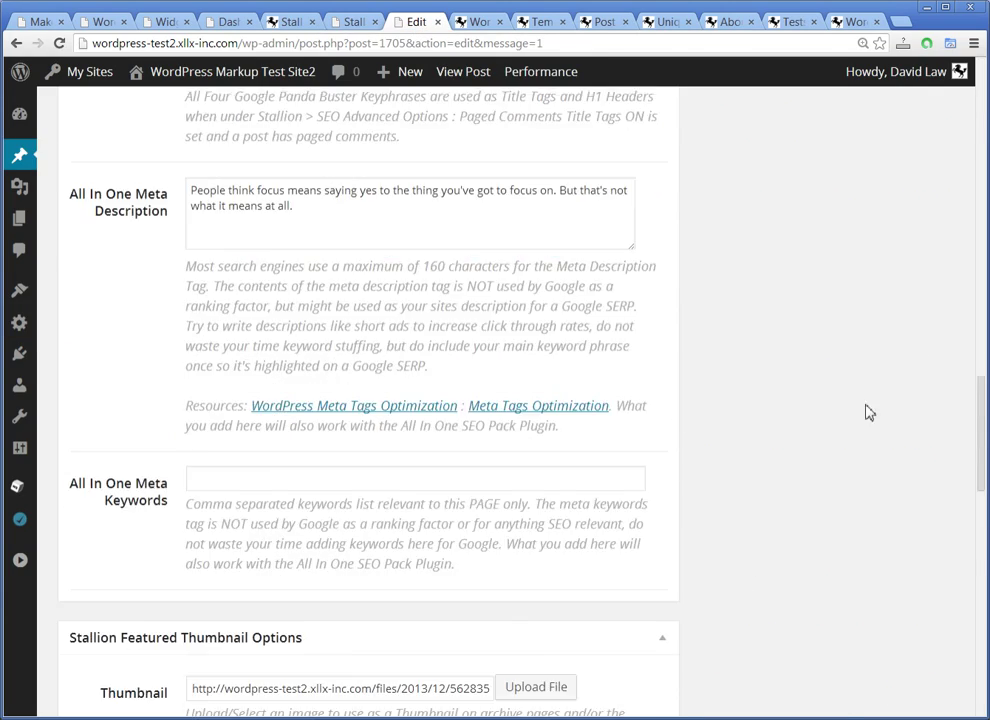
scroll(869, 412, up, 15)
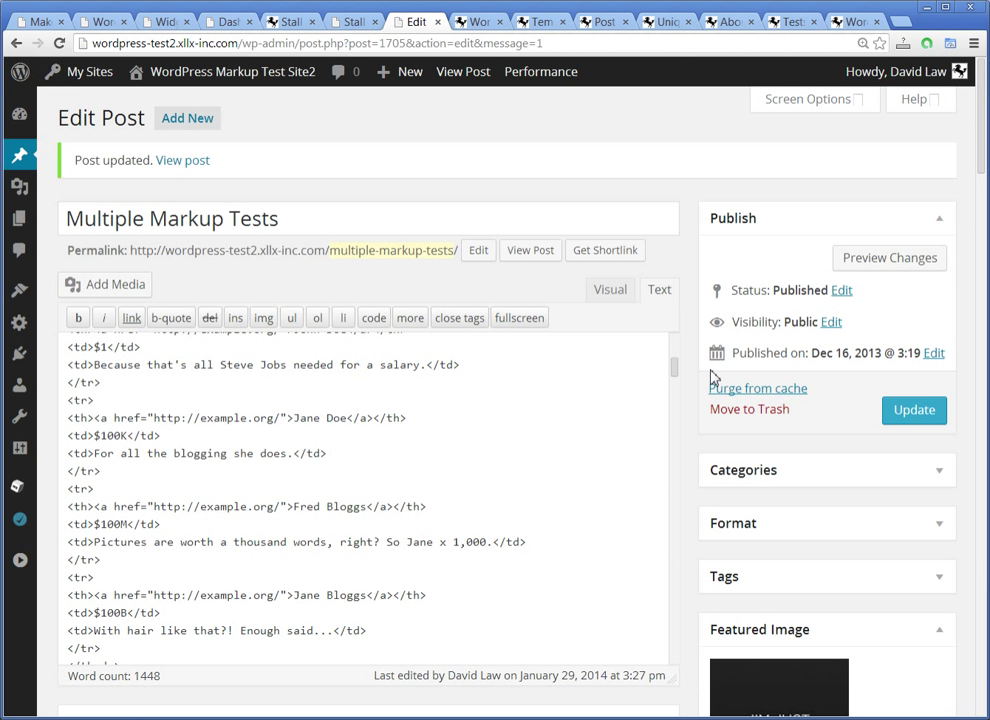
mouse_move(19, 156)
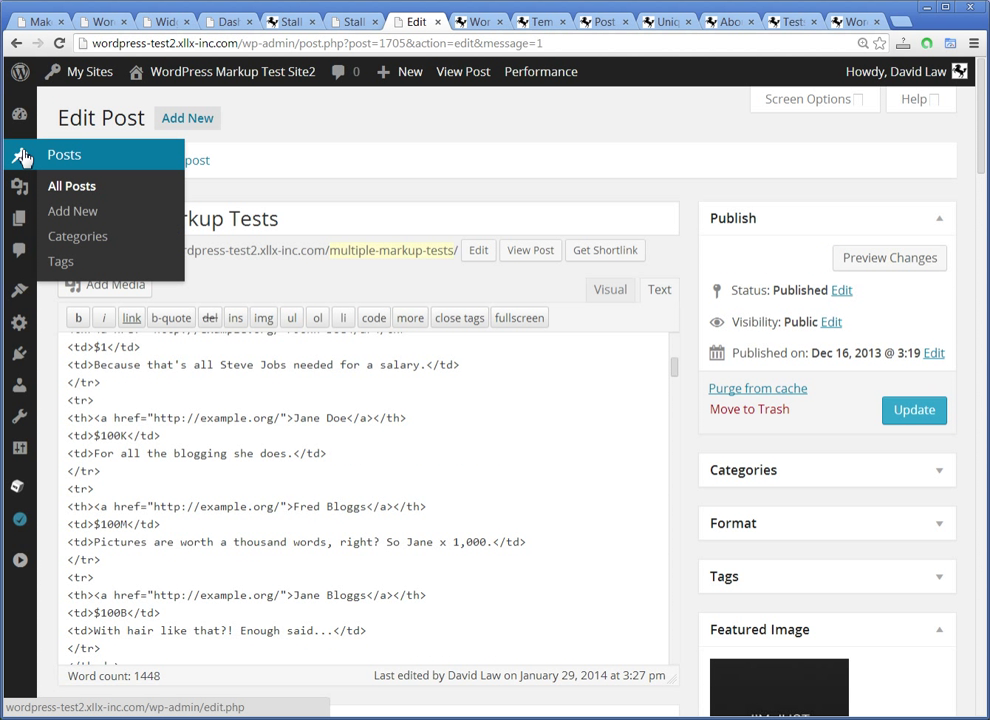
click(86, 188)
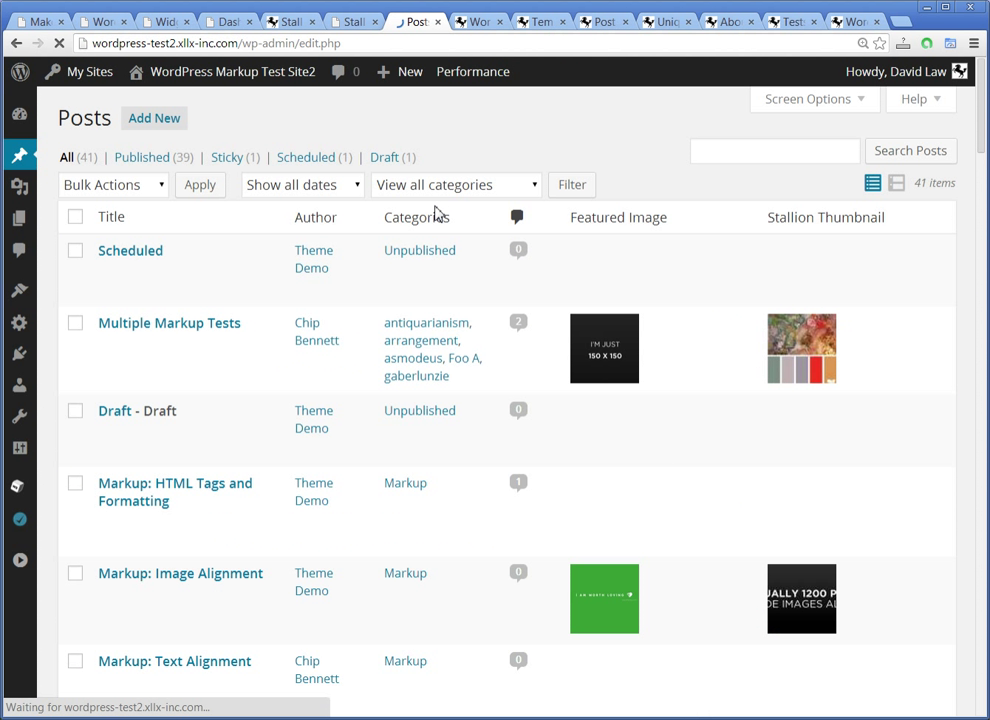
click(106, 345)
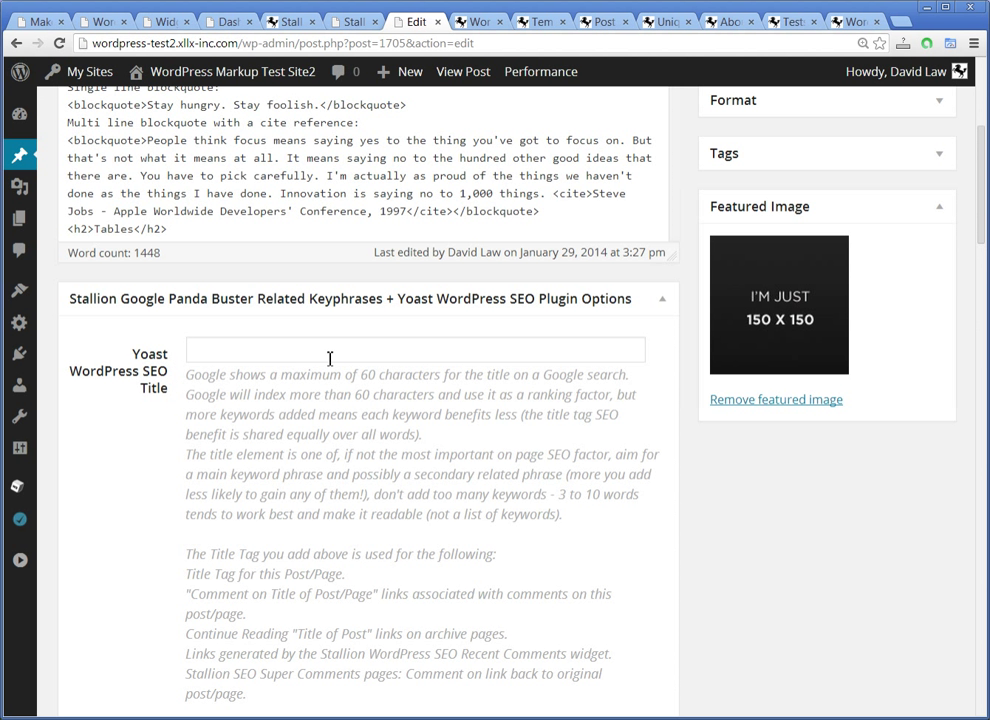
Step: Set the post's Yoast WordPress SEO Title to "Yoast SEO title Tag" and update the post
scroll(334, 357, down, 5)
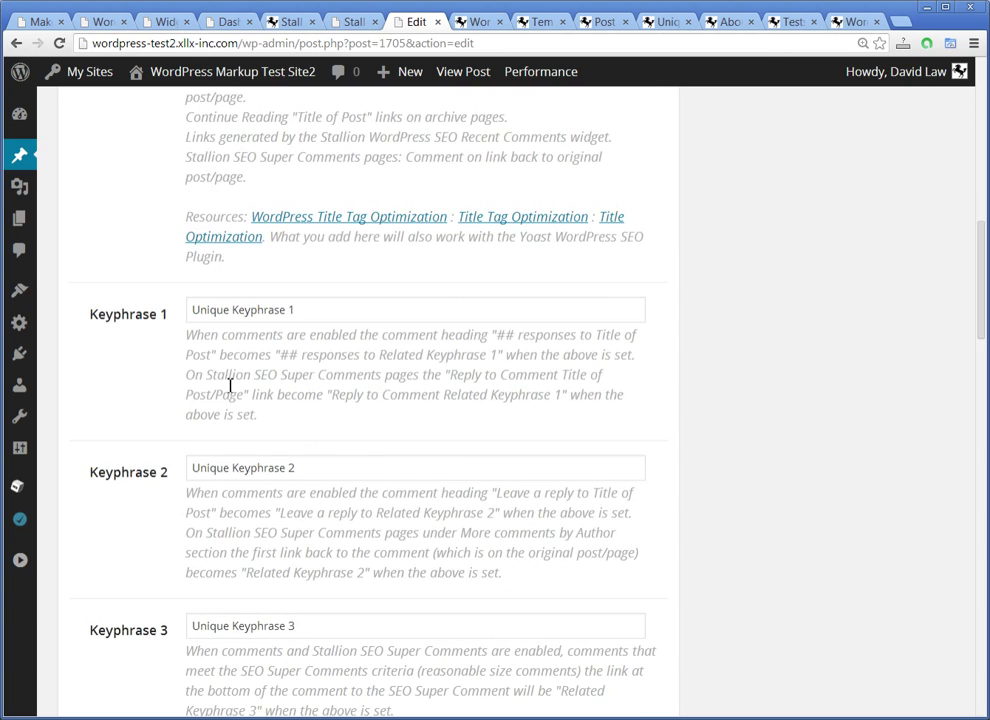
scroll(261, 412, down, 3)
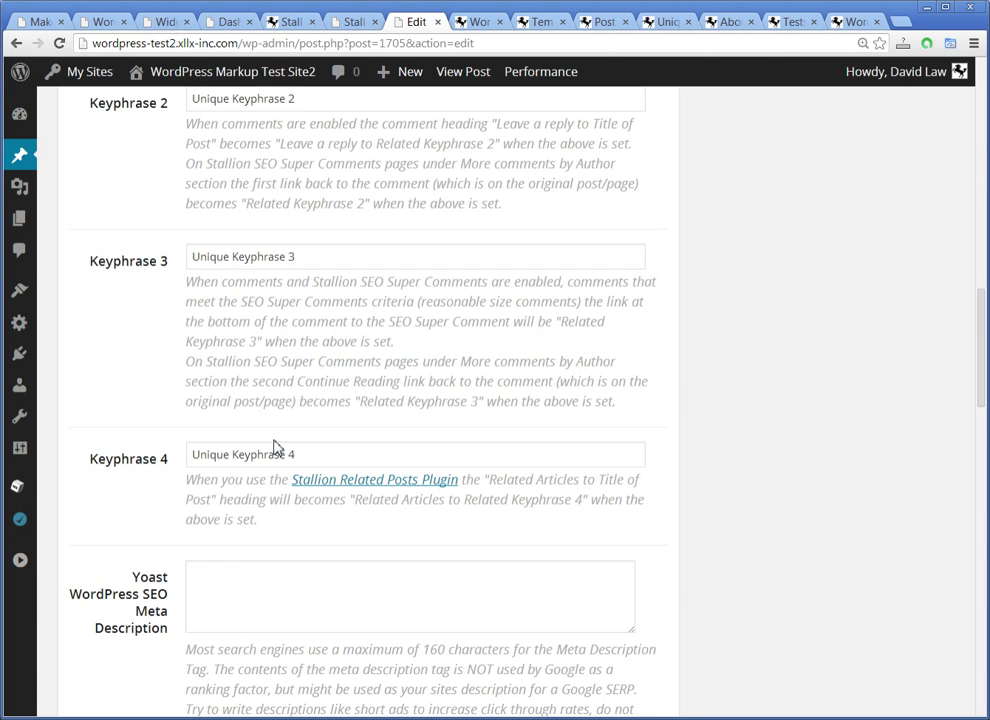
scroll(290, 442, down, 2)
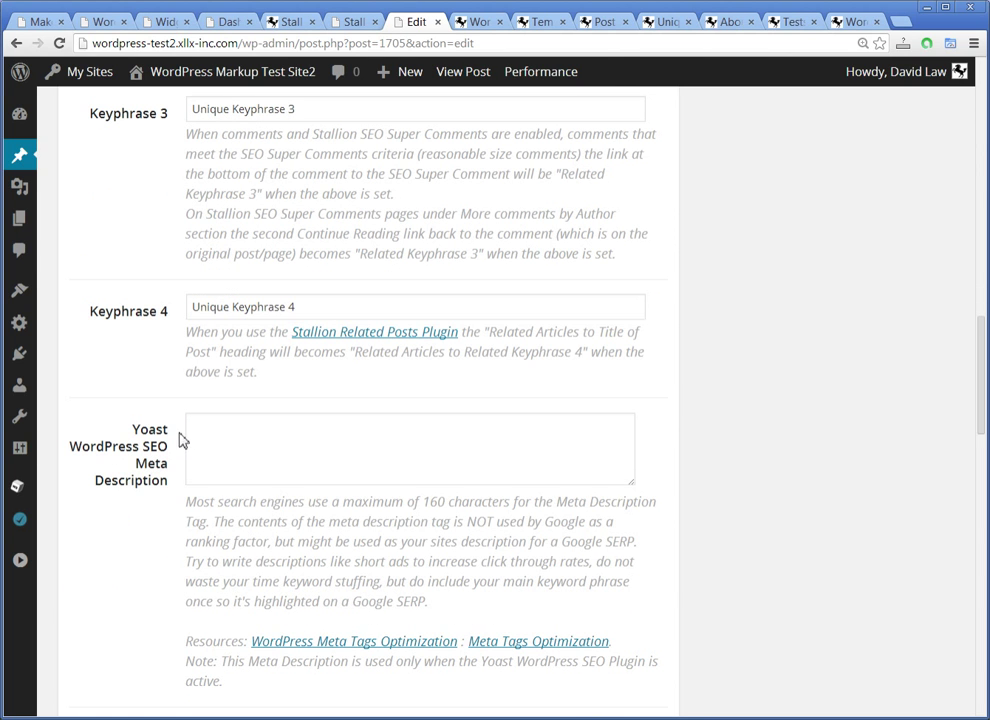
scroll(181, 440, down, 3)
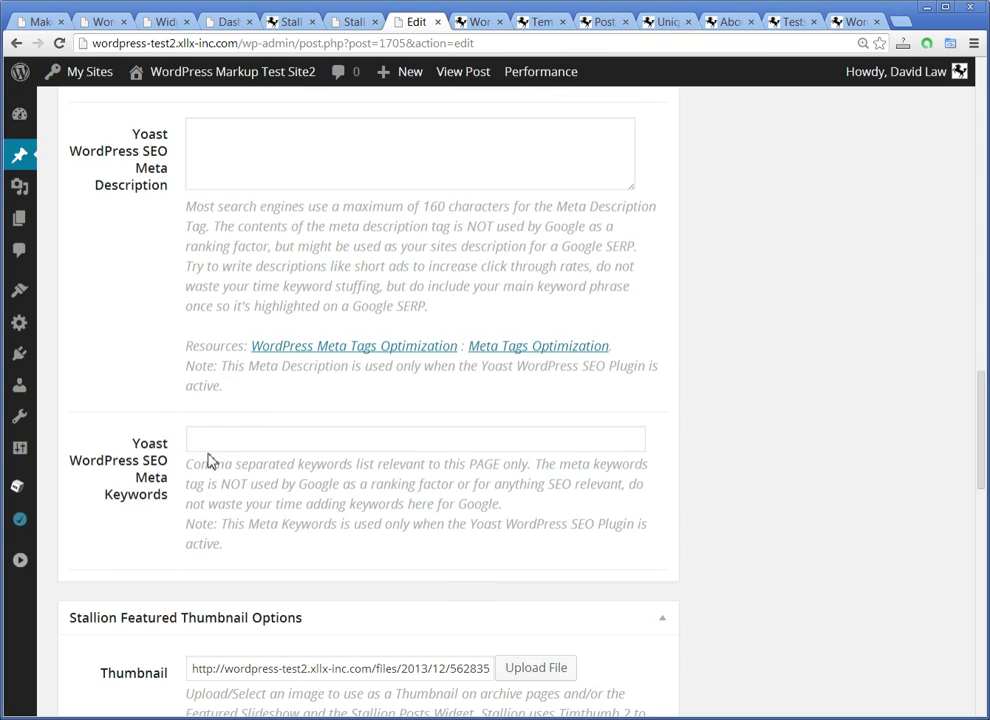
scroll(208, 460, up, 10)
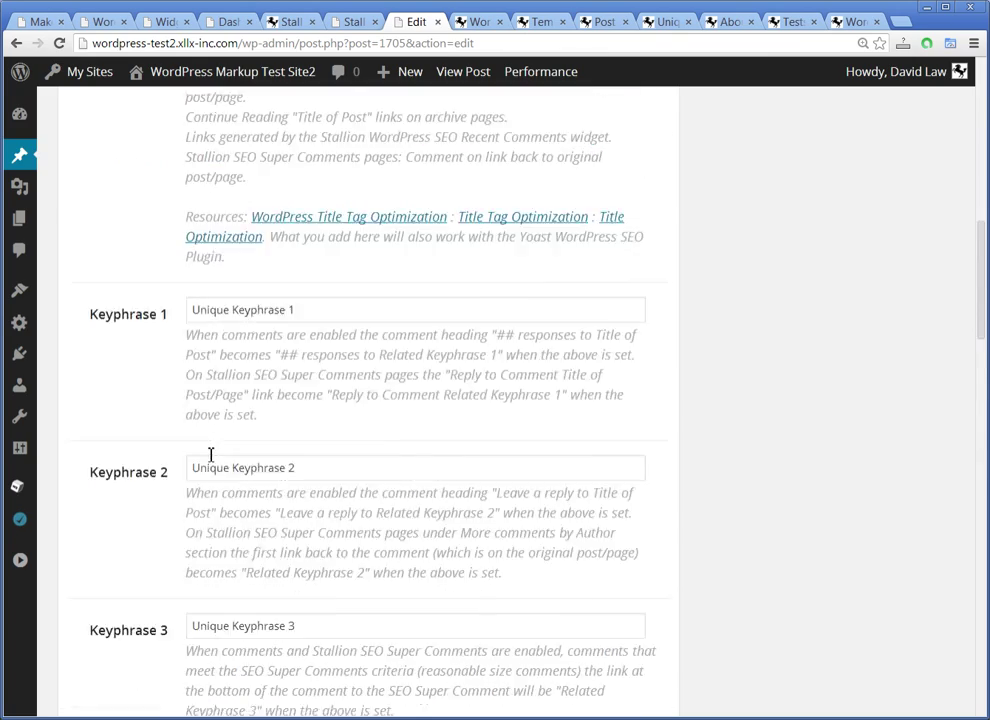
scroll(211, 456, up, 3)
click(230, 285)
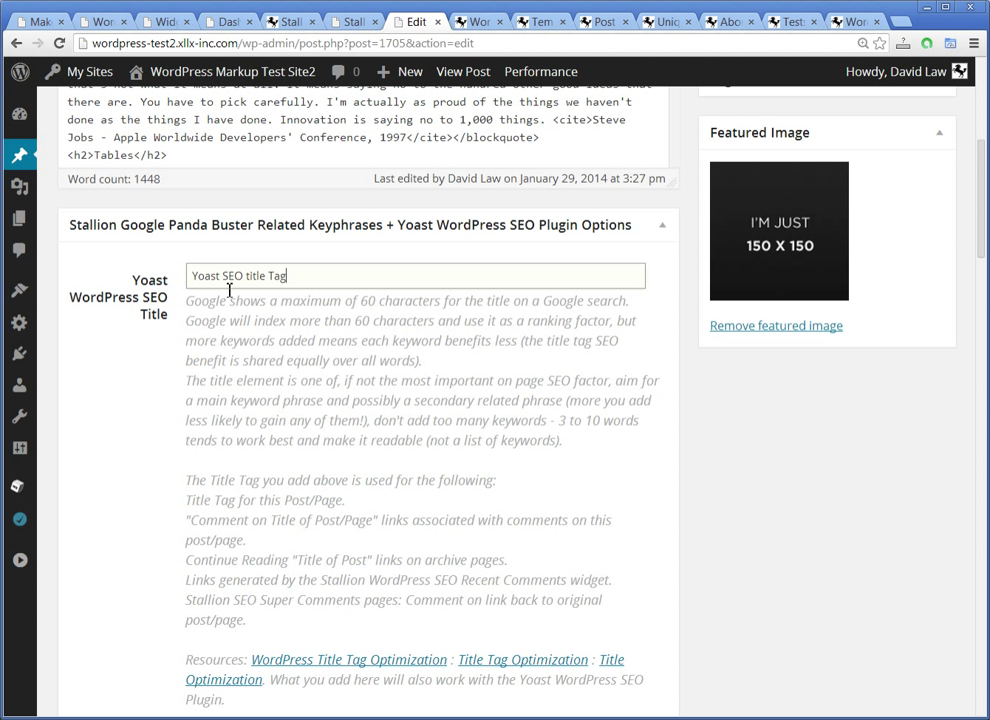
scroll(905, 556, up, 5)
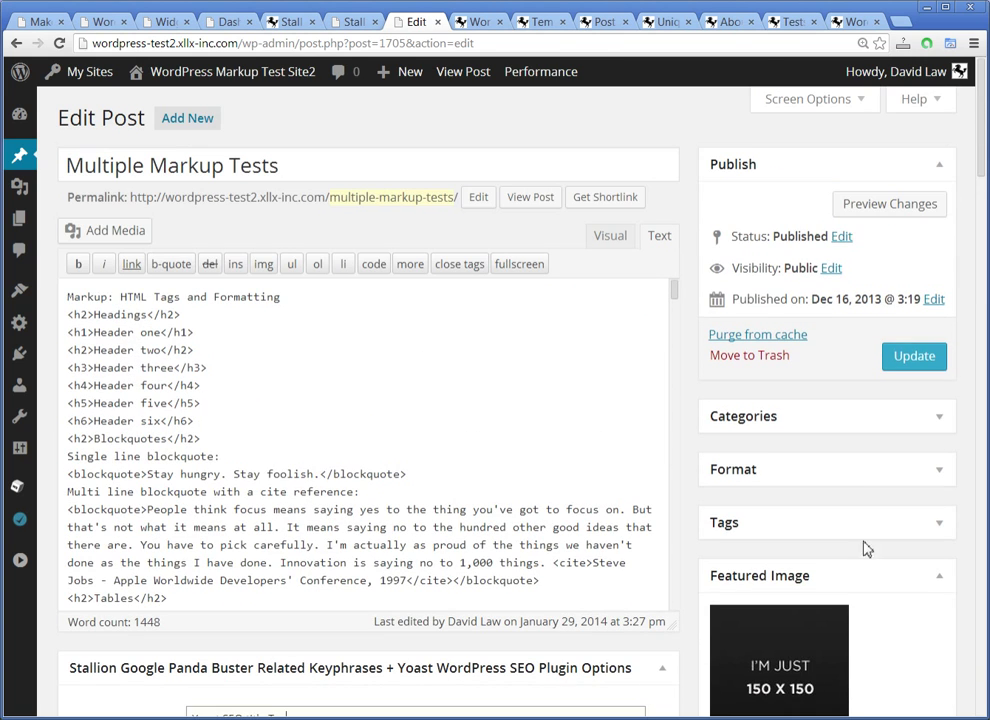
click(922, 360)
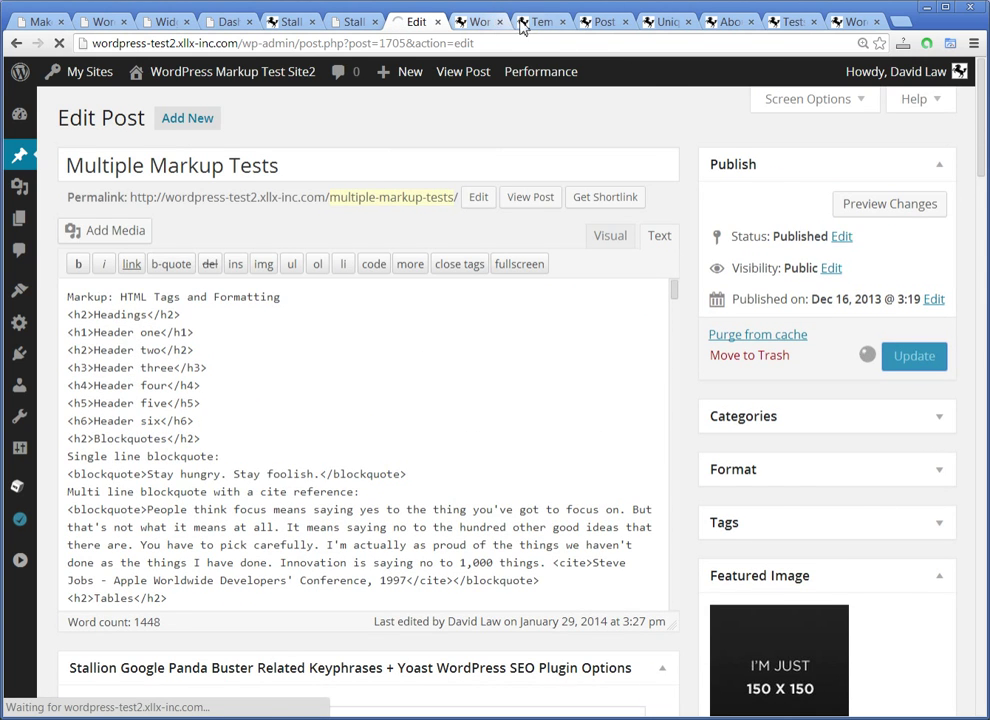
Step: Reload the home page and examine the link anchor text in the Panda Buster and All In One SEO Title Tag widgets
click(485, 24)
scroll(650, 263, up, 2)
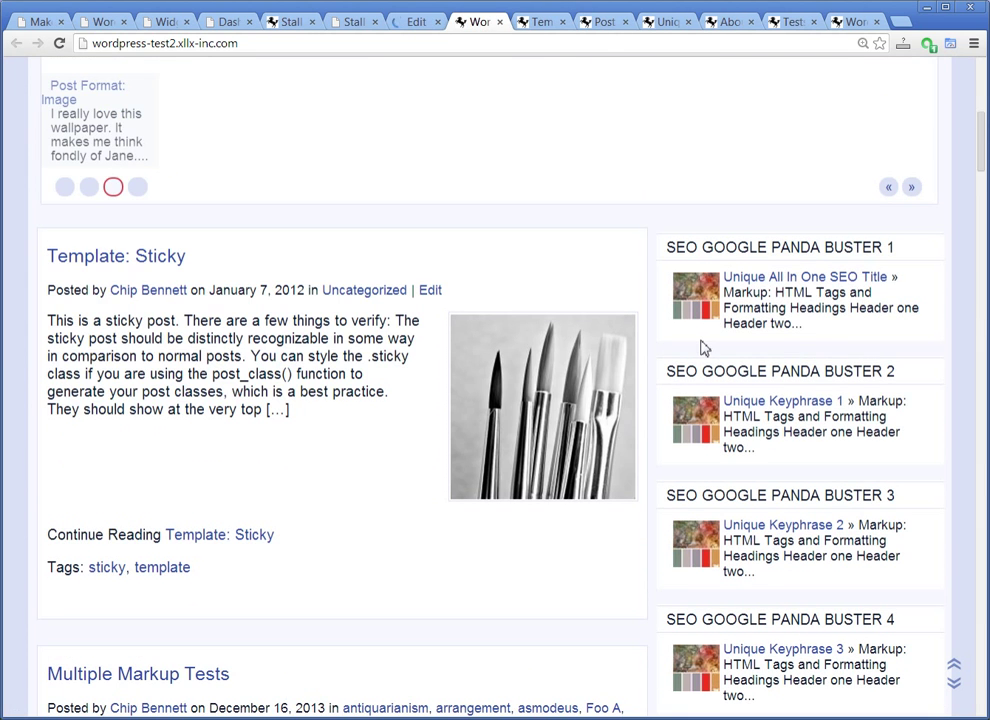
scroll(763, 404, down, 2)
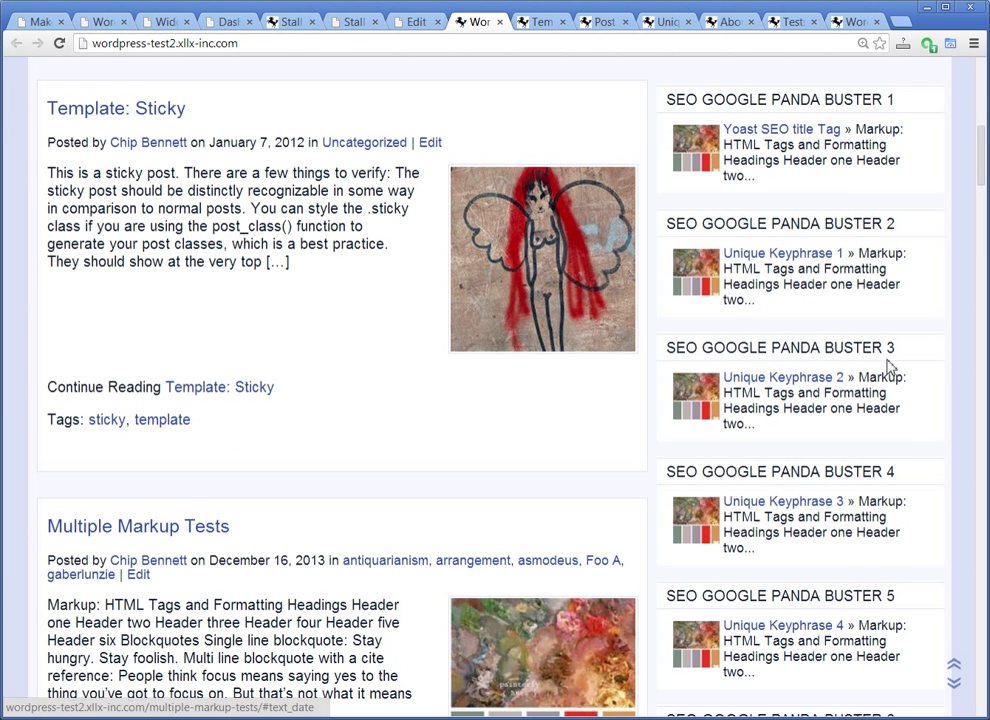
scroll(850, 367, down, 5)
scroll(887, 362, down, 2)
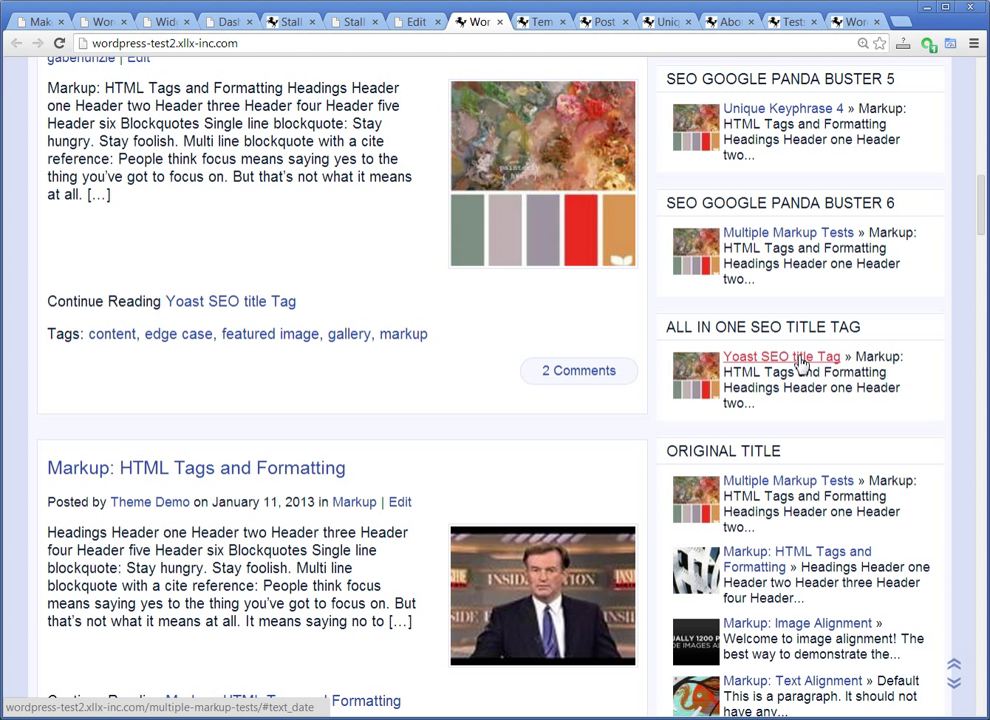
scroll(810, 356, up, 3)
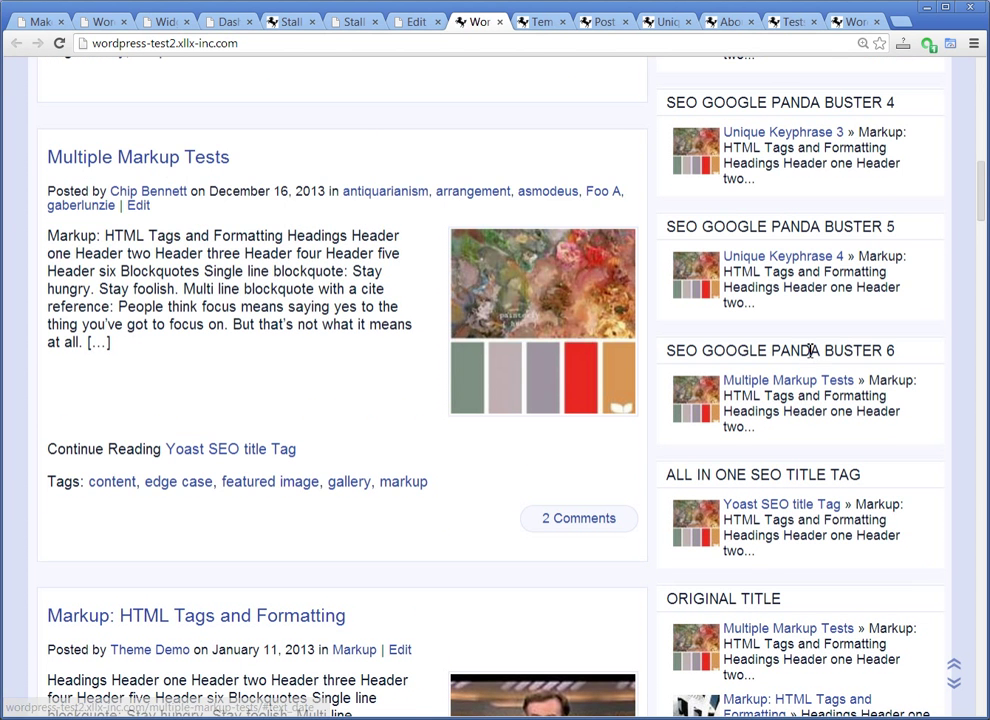